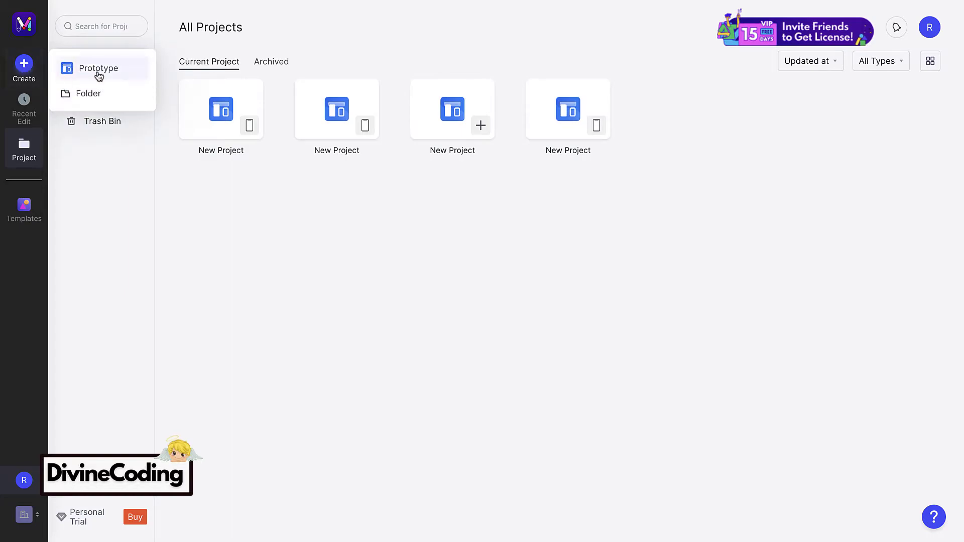
- Create a new prototype project using the iPhone 12 Pro/12 device size (390 × 844)
click(99, 70)
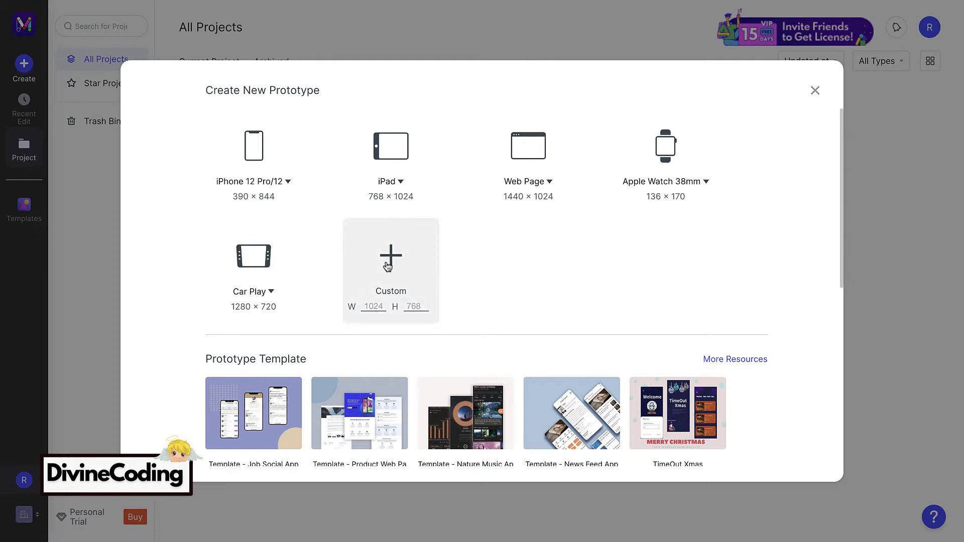
scroll(655, 257, down, 3)
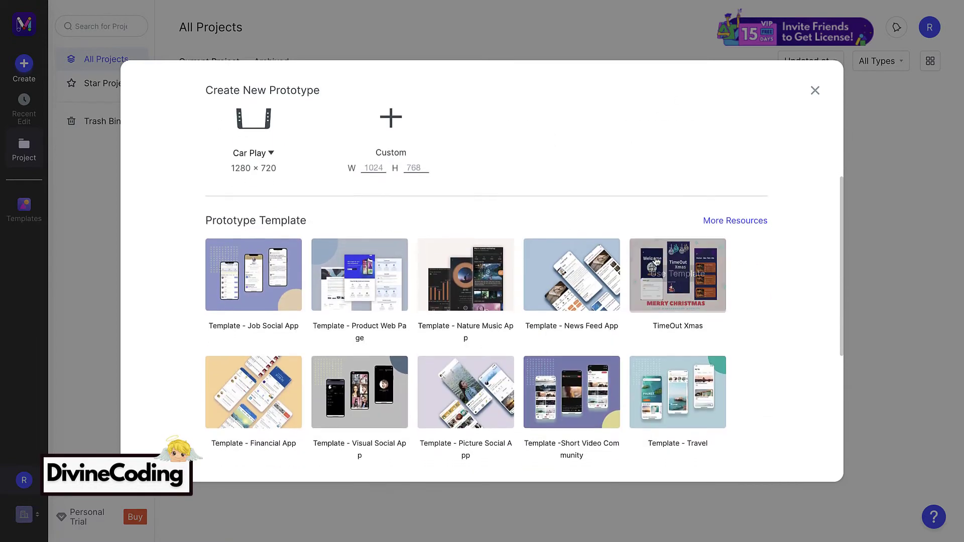
scroll(737, 305, down, 1)
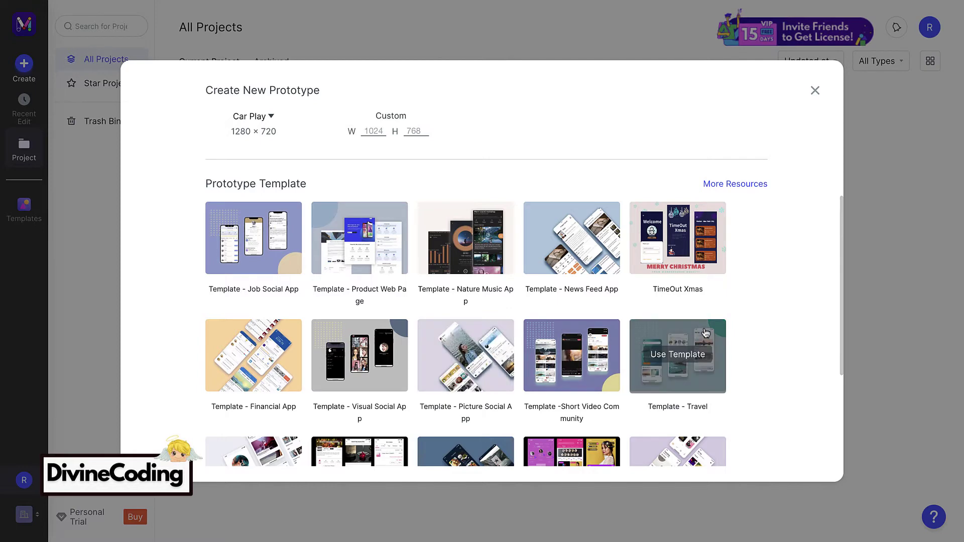
scroll(193, 226, up, 5)
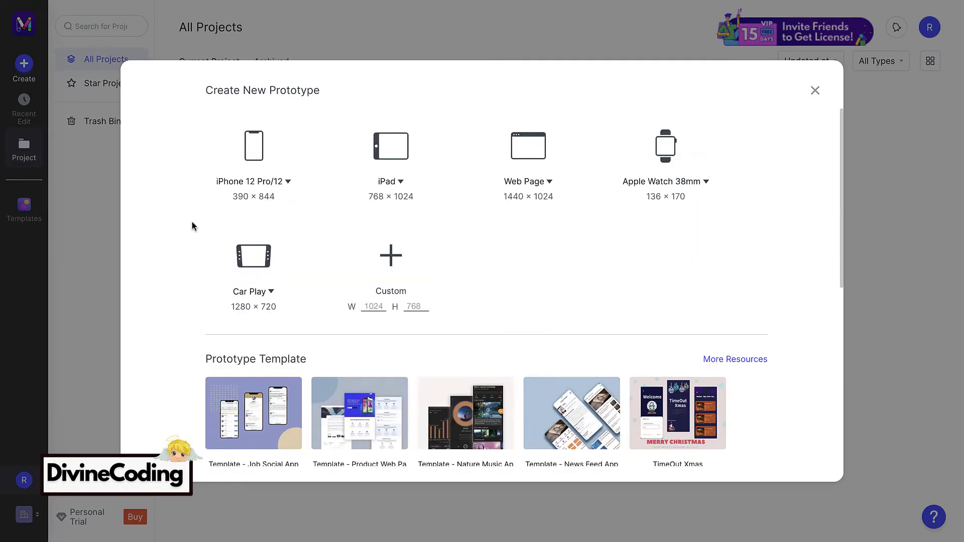
click(250, 176)
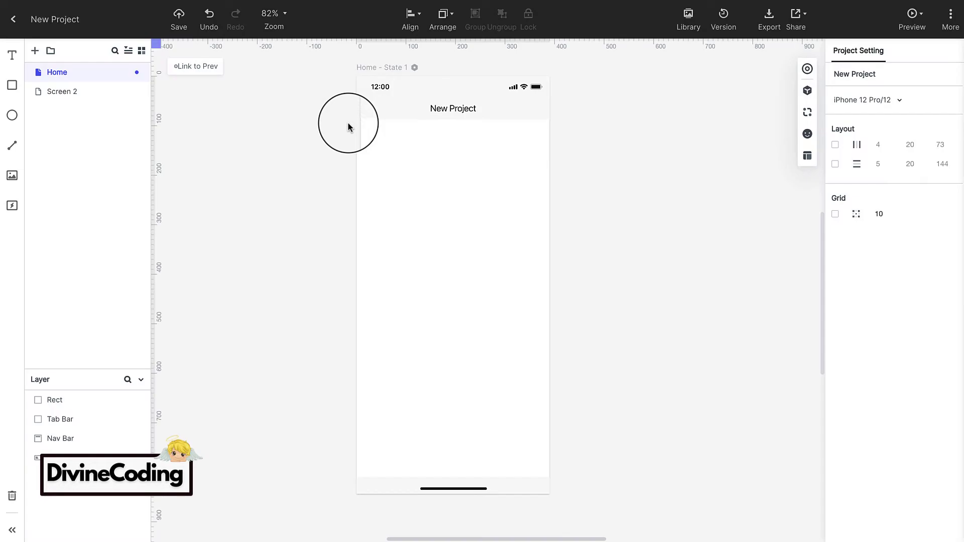
- Delete the default navigation bar, tab bar and bottom rectangle from the Home screen, keeping only the status bar
drag(340, 121, 486, 117)
key(Delete)
drag(326, 402, 673, 540)
key(Delete)
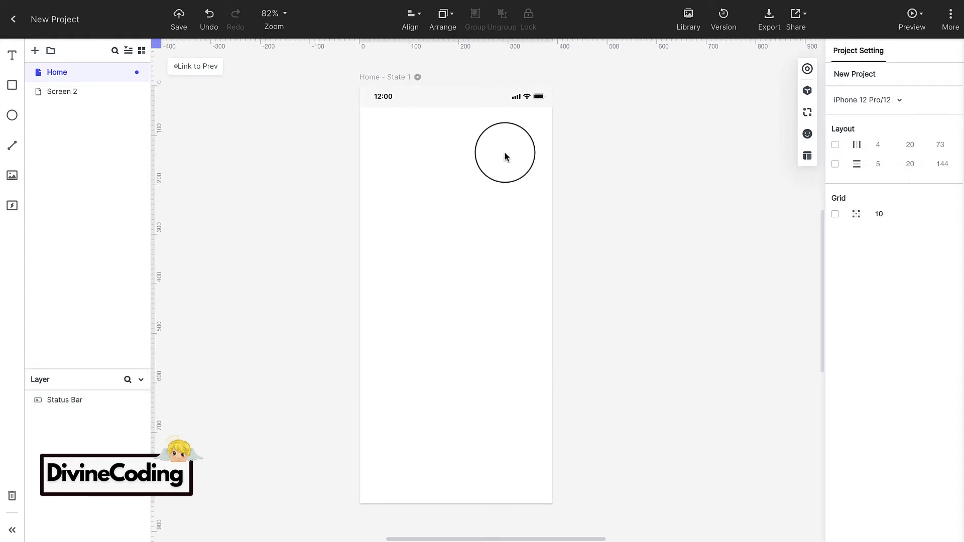
- Set the status bar's fill colour to hex 1B212C
click(477, 102)
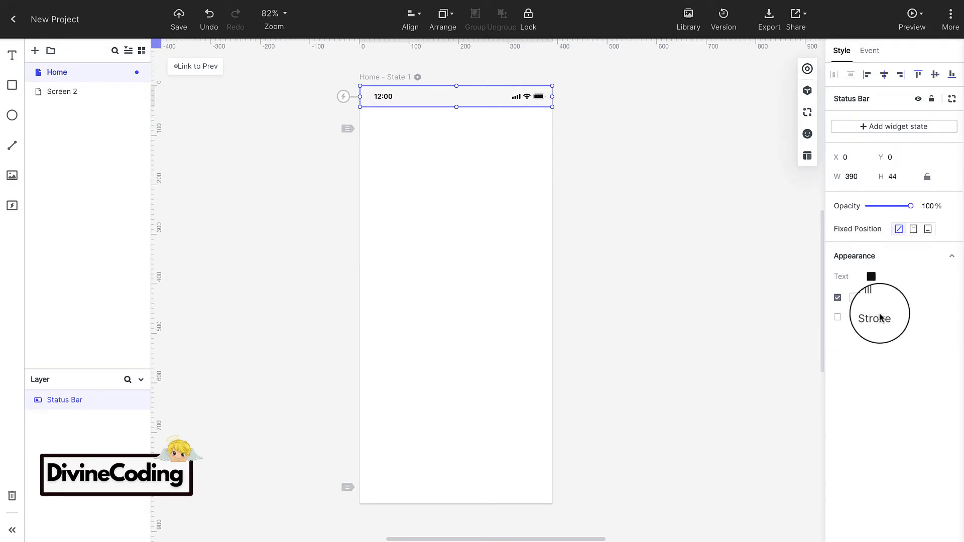
click(854, 298)
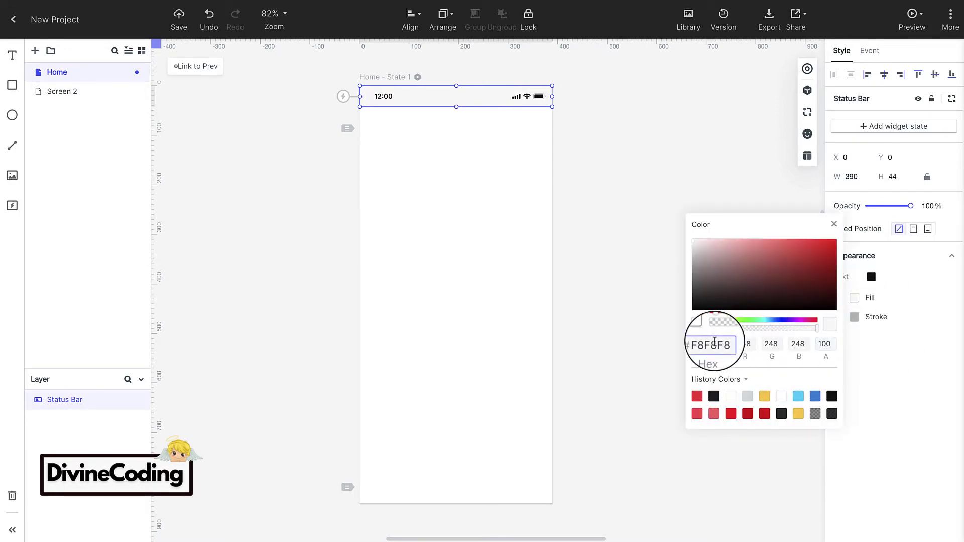
double_click(712, 344)
text(1B212C)
key(Return)
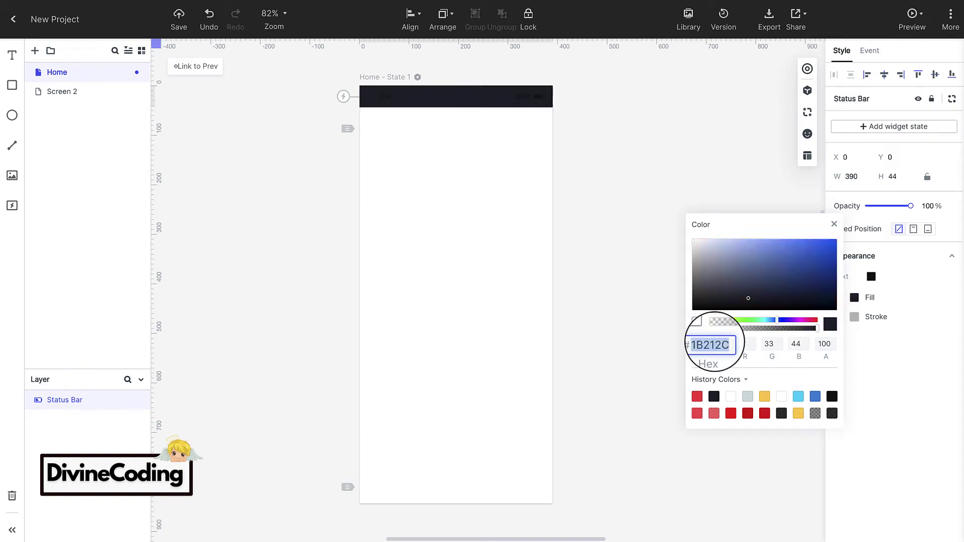
- Change the status bar's text colour to white
click(478, 100)
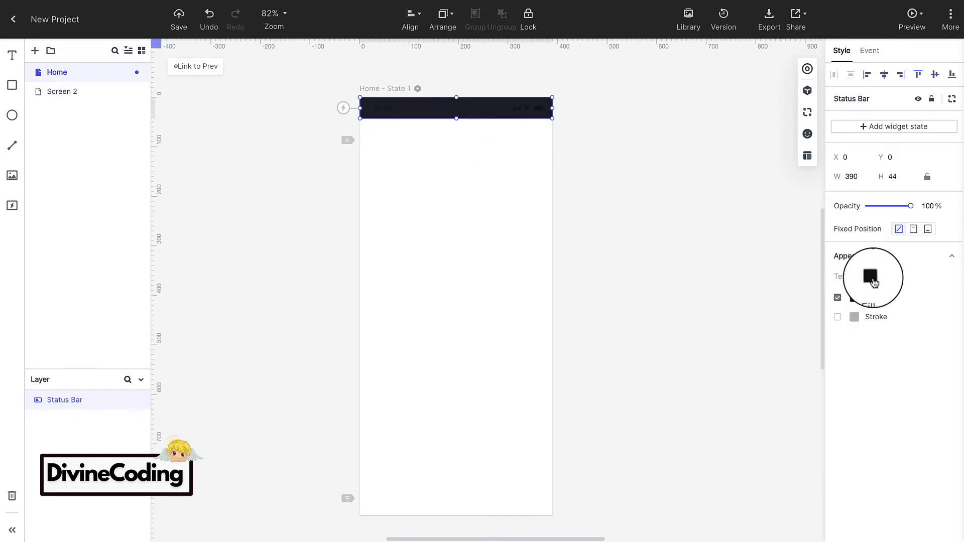
click(872, 277)
drag(734, 244, 700, 209)
click(714, 148)
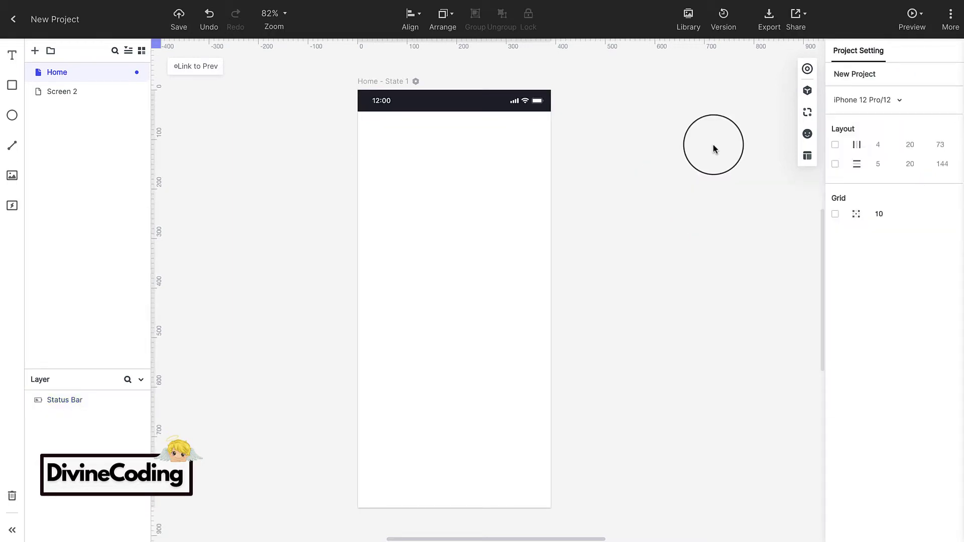
- Add a rectangle to the Home screen and size it to cover the whole 390 × 844 area
click(807, 92)
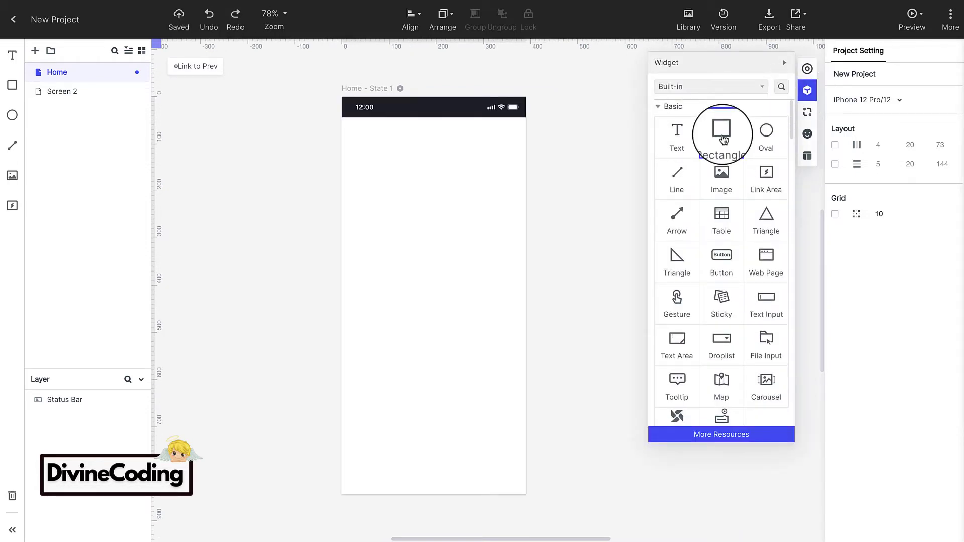
drag(723, 140, 394, 482)
drag(436, 290, 519, 283)
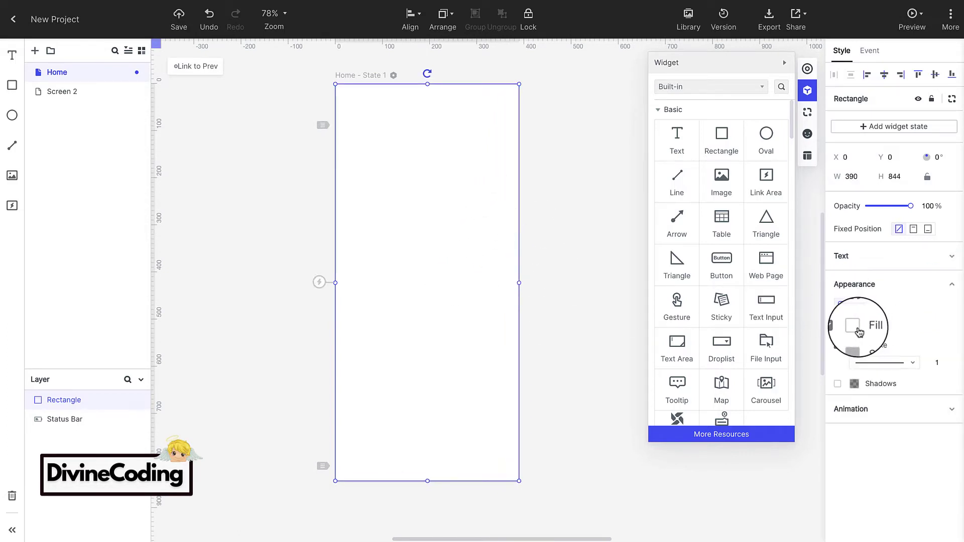
- Fill the full-screen rectangle with the copied dark colour 1B212C and turn off its stroke
click(854, 326)
click(712, 372)
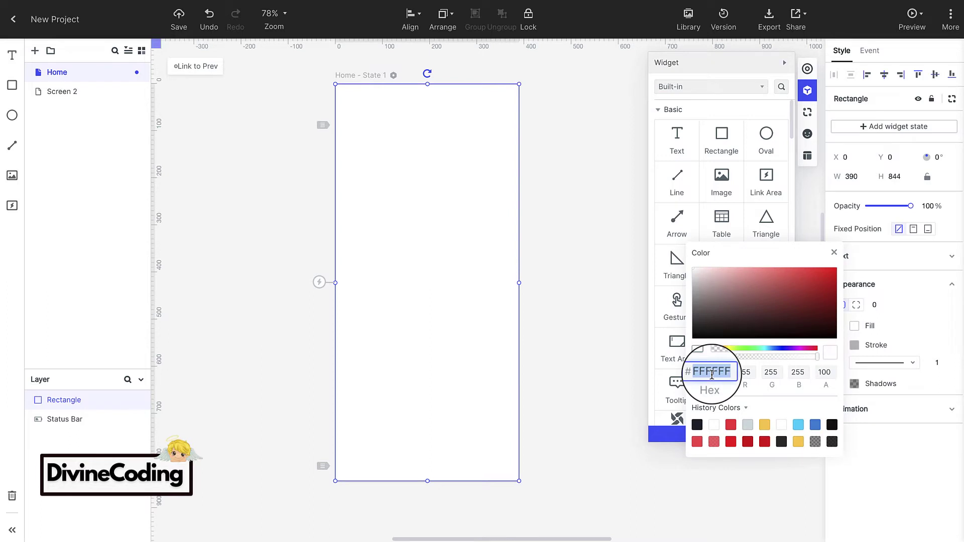
key(ctrl+v)
click(931, 309)
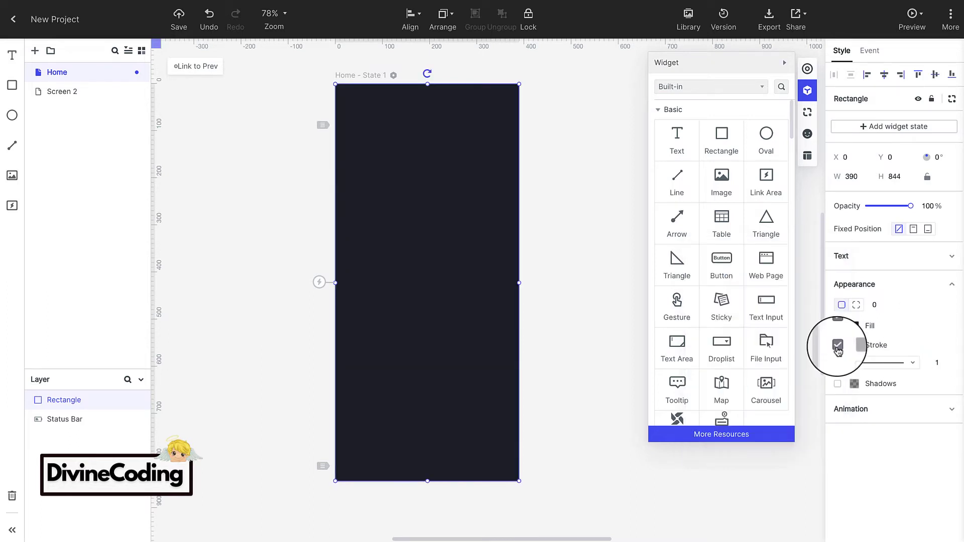
click(837, 345)
click(631, 270)
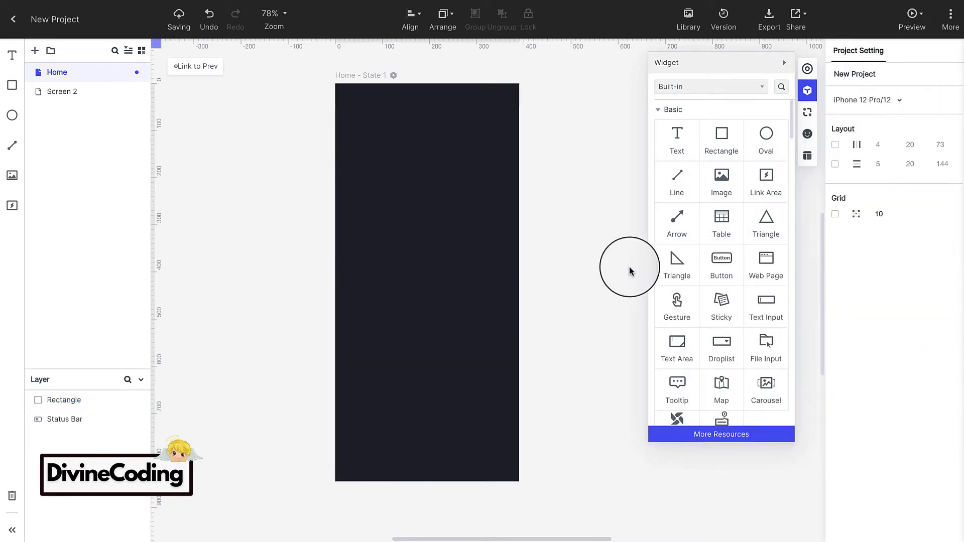
- Move the background rectangle below the Status Bar in the layer order
click(436, 153)
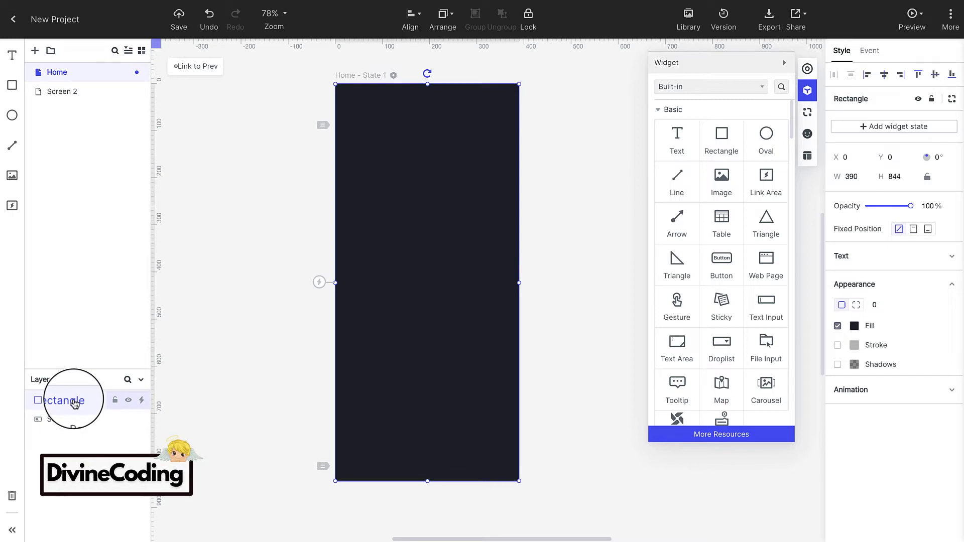
drag(75, 402, 70, 424)
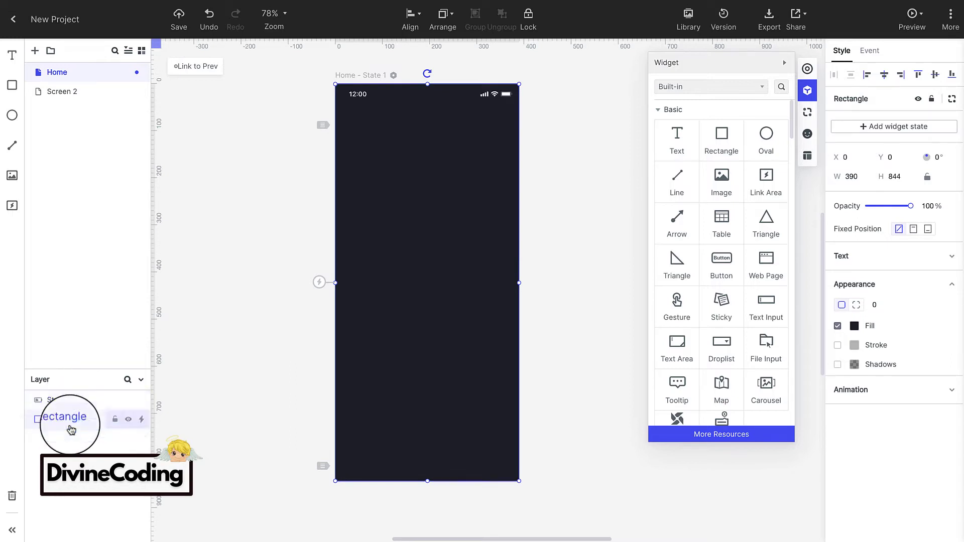
click(219, 281)
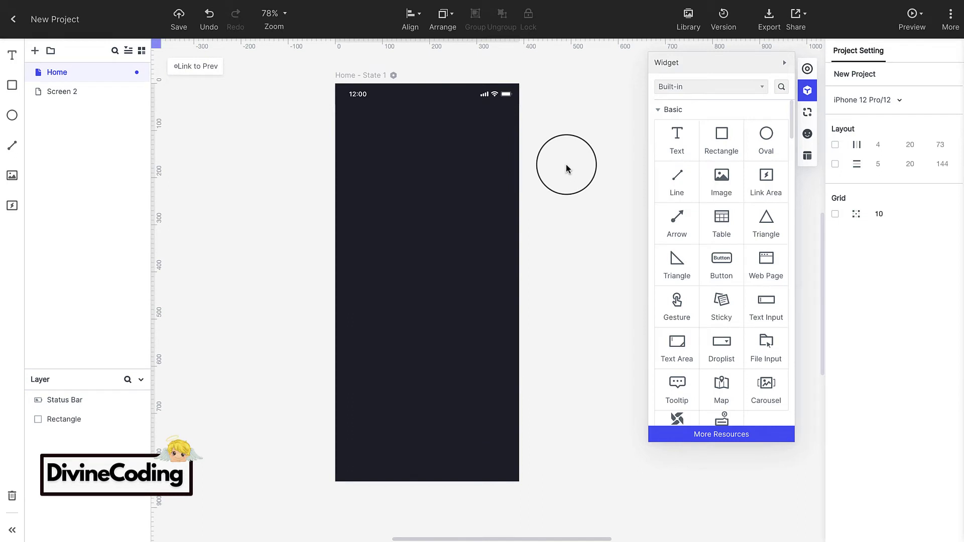
- Add a text widget just below the status bar near the middle and colour it white (FFFFFF)
click(678, 142)
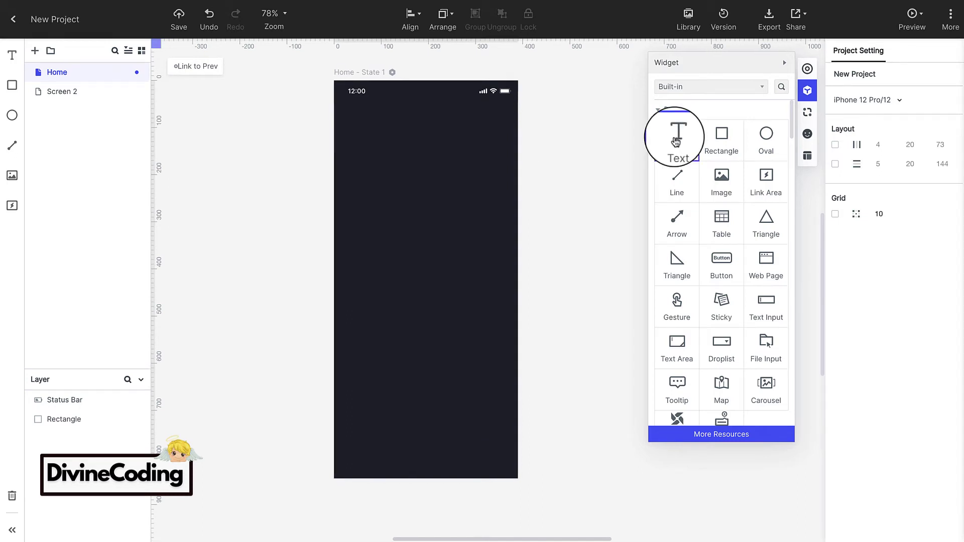
drag(677, 142, 416, 115)
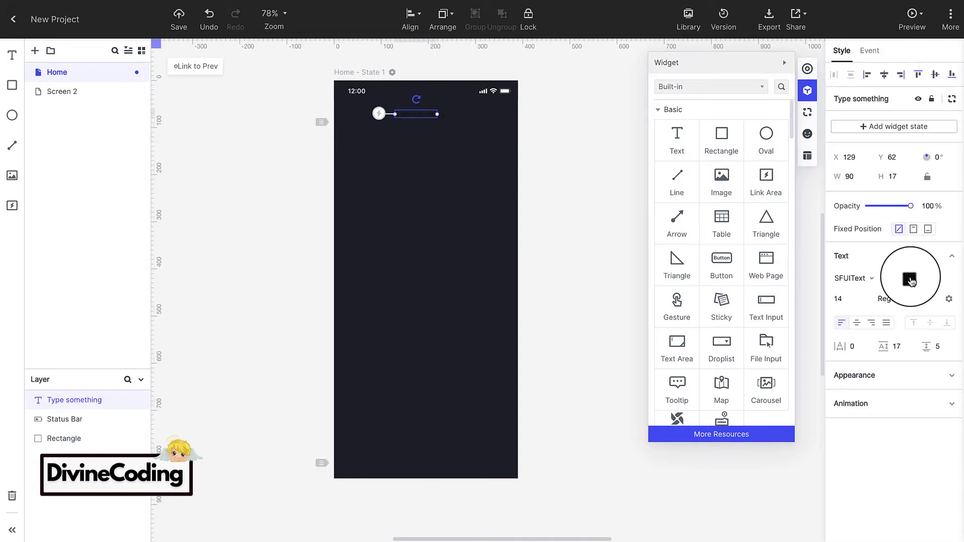
click(910, 280)
click(751, 223)
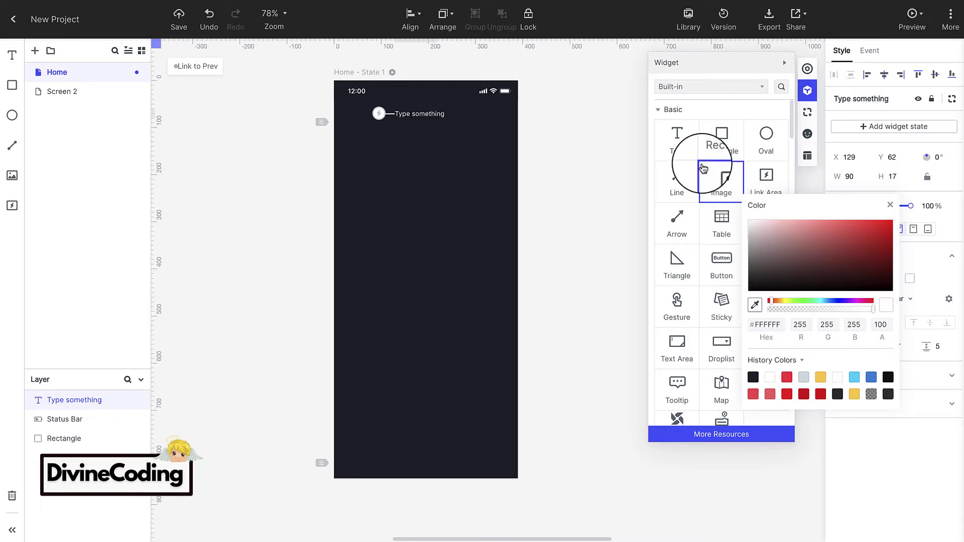
- Replace the placeholder text with "AnimeWatcher"
click(400, 115)
double_click(418, 113)
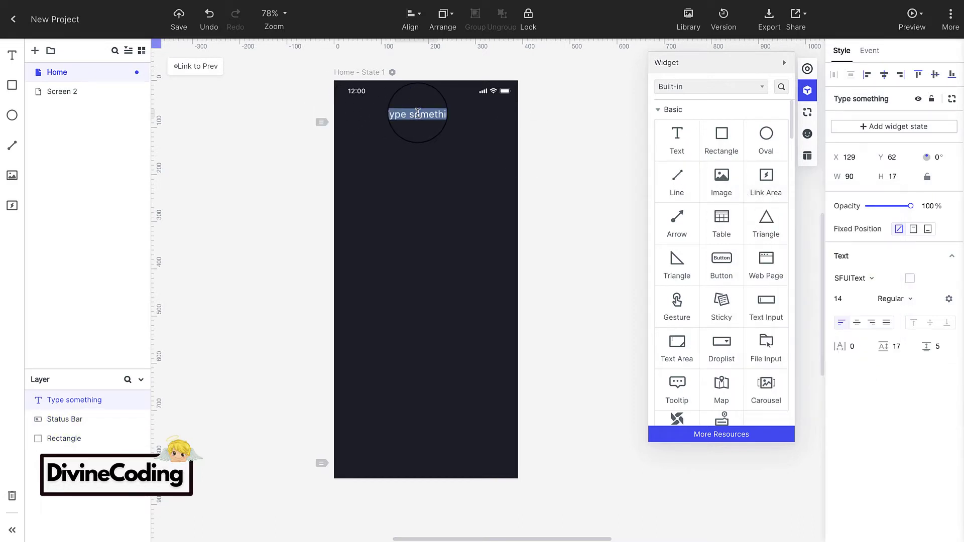
text(Anime)
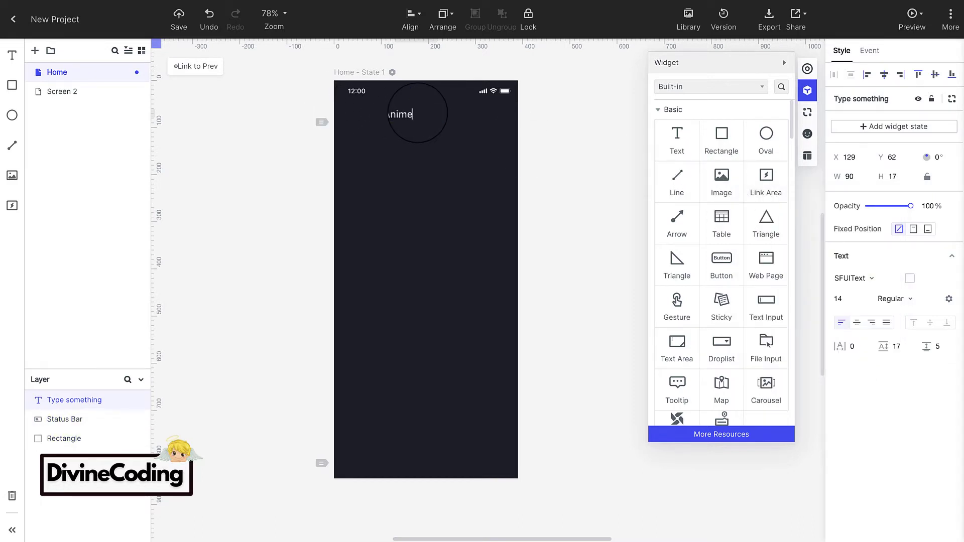
text(Watcher)
key(Escape)
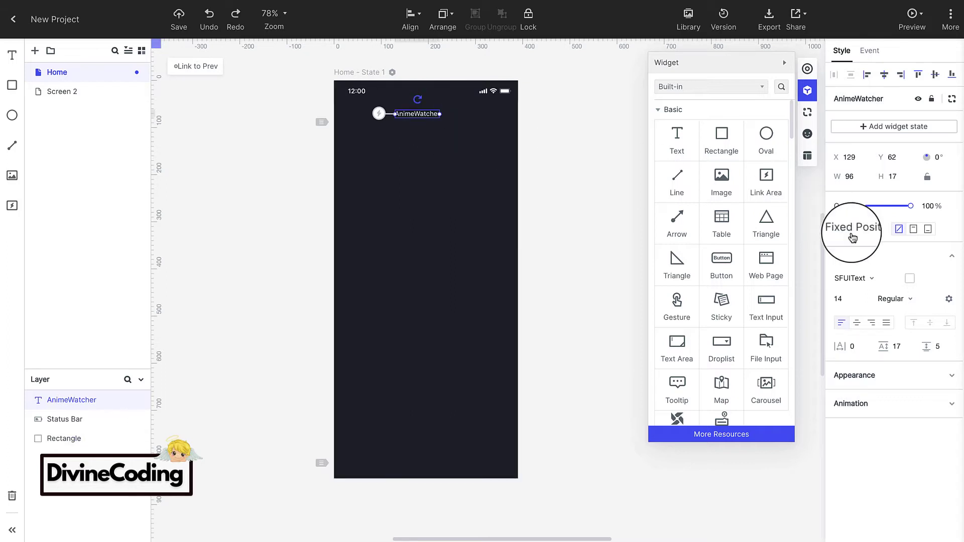
- Make the AnimeWatcher title bold and set its font size to 20
click(914, 304)
click(913, 318)
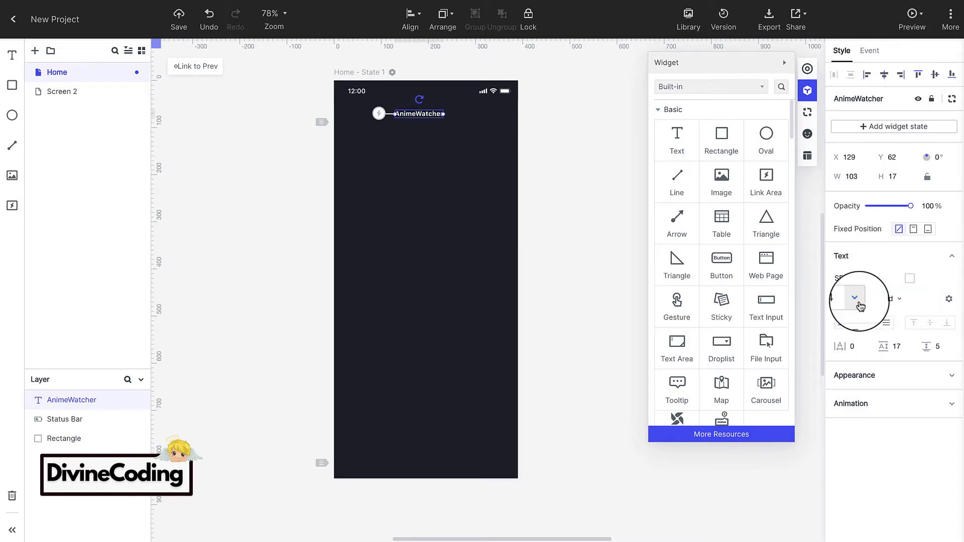
click(859, 304)
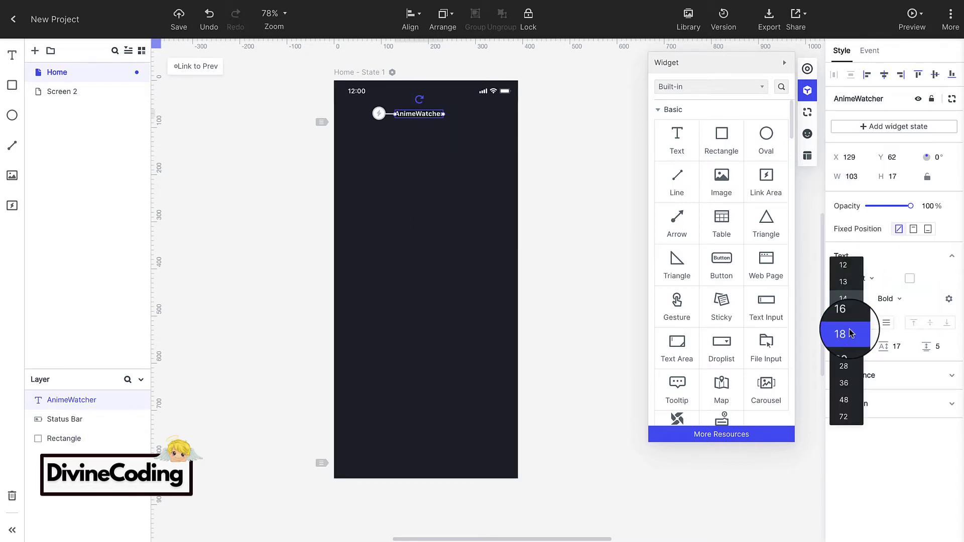
click(851, 351)
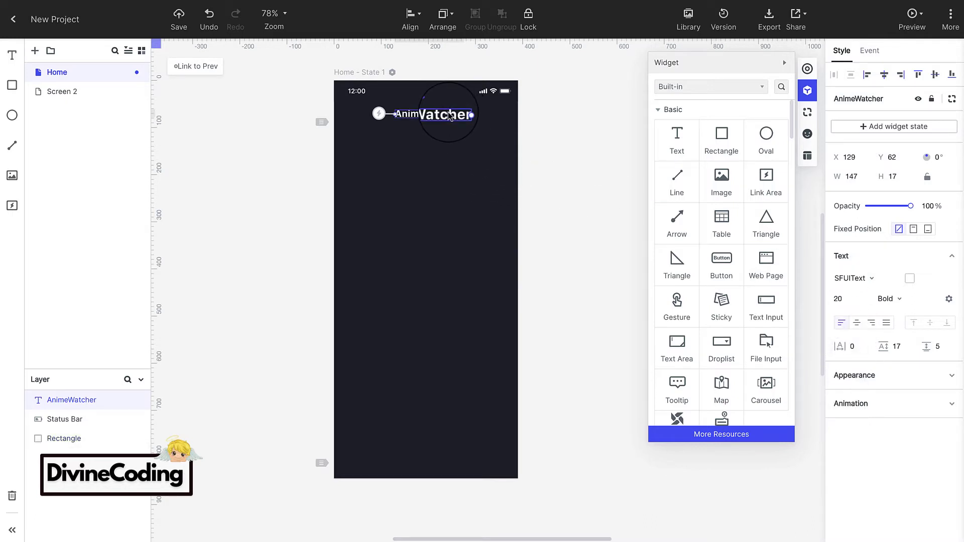
- Colour only the word "Watcher" in the title light blue from the history colours and centre the title horizontally
double_click(423, 114)
drag(424, 107, 464, 107)
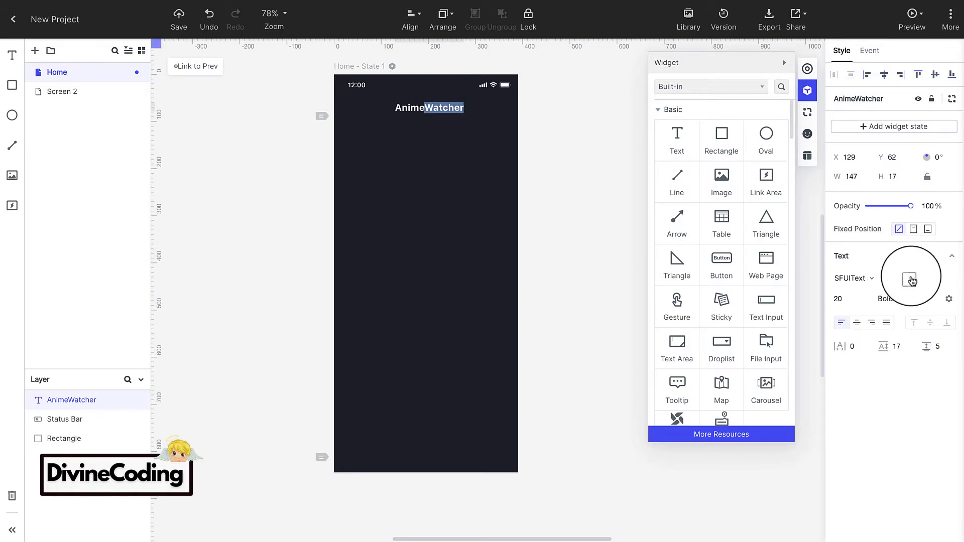
click(910, 278)
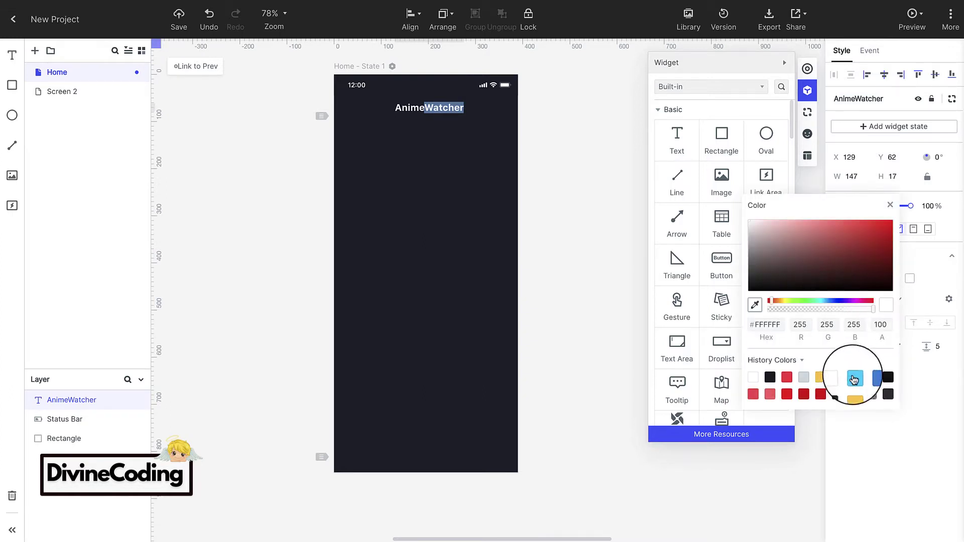
click(858, 381)
click(610, 157)
click(551, 137)
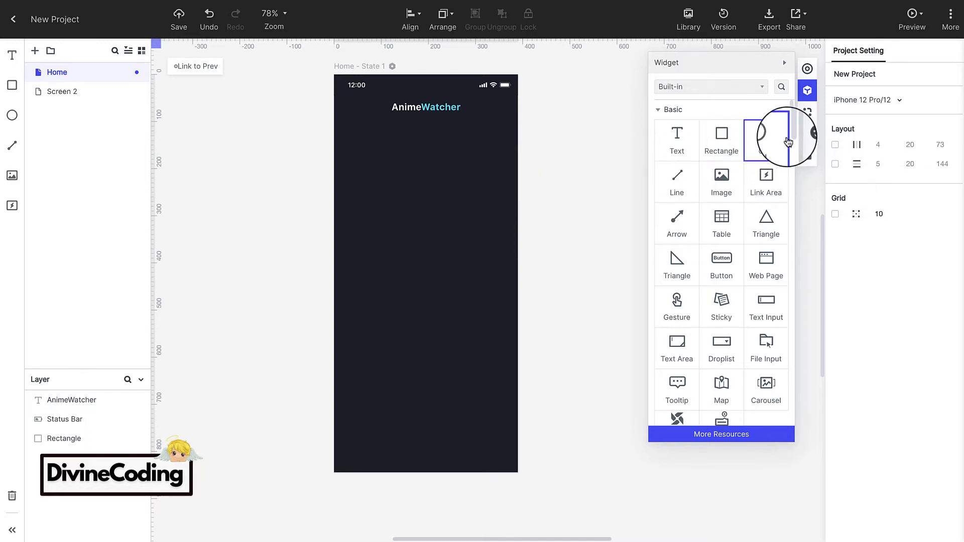
- Search the icon library for "menu", place the Font Awesome bars icon at the screen's left beside the title, and expand its Appearance settings
click(808, 134)
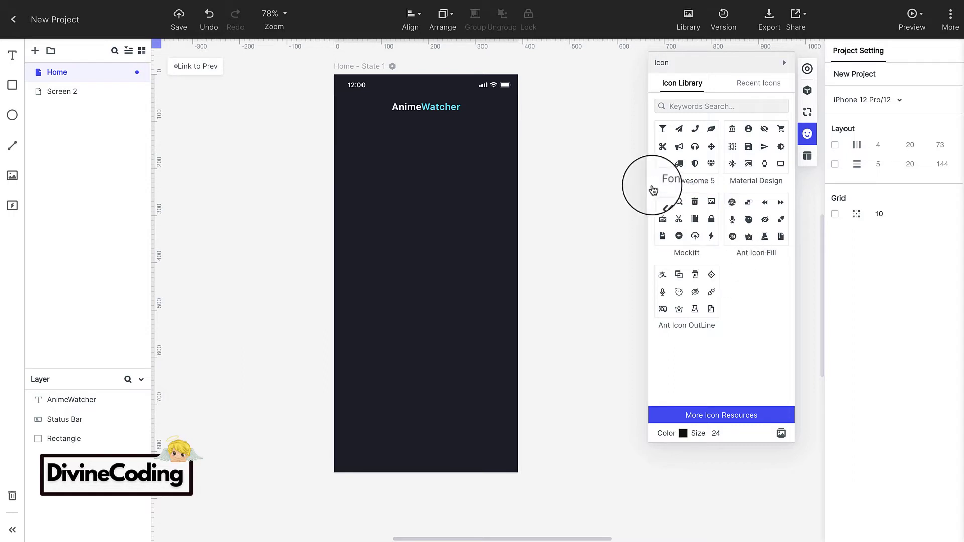
click(712, 105)
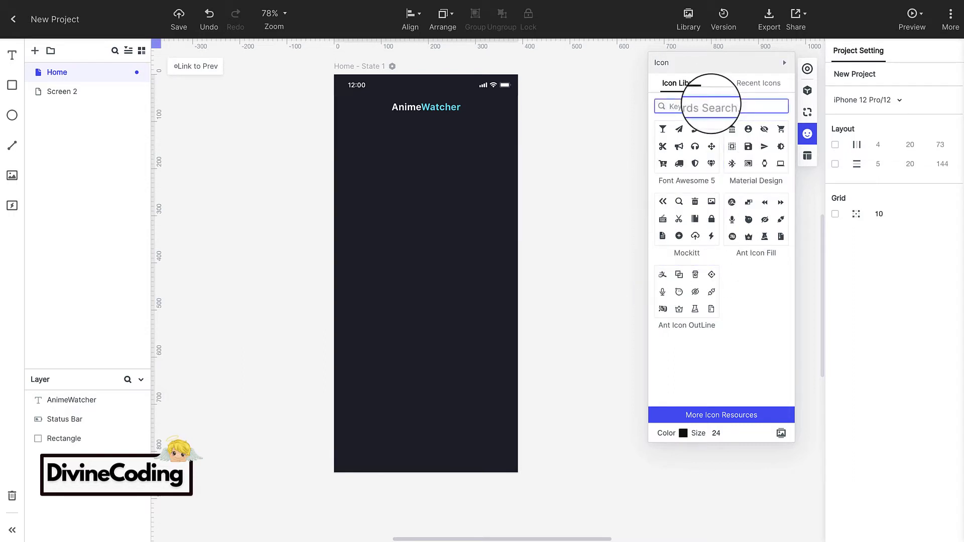
text(menu)
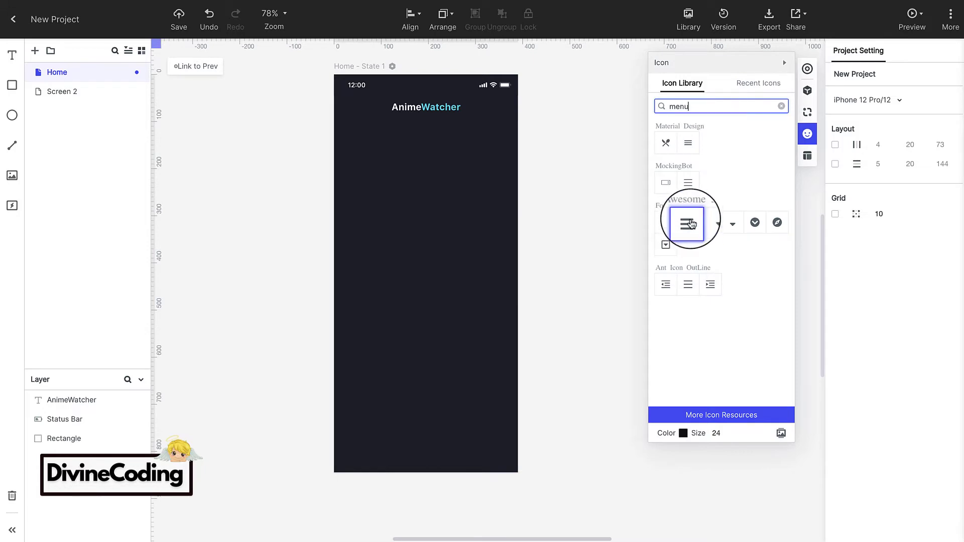
drag(691, 224, 348, 110)
click(899, 256)
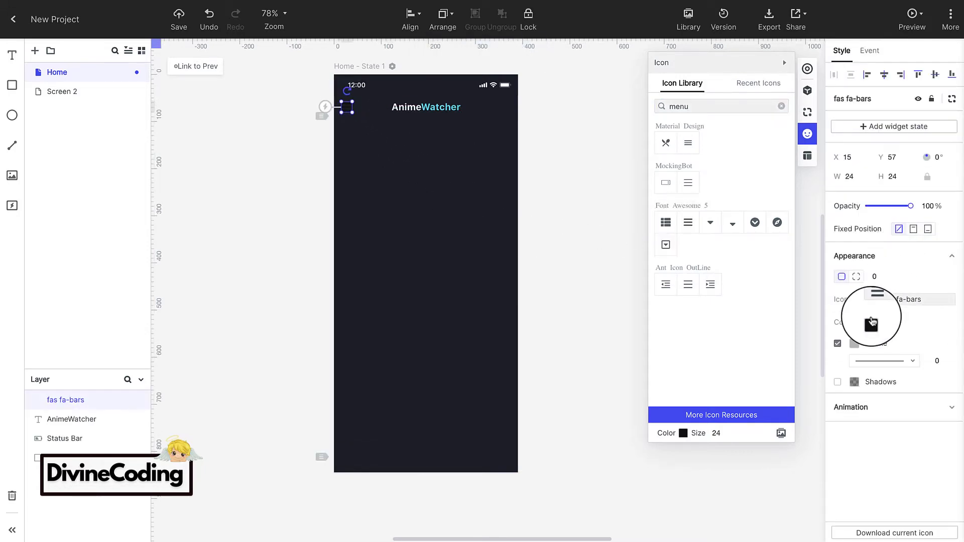
- Colour the menu icon white (#FFFFFF) and reposition it at about X 17, Y 54
click(872, 321)
click(712, 267)
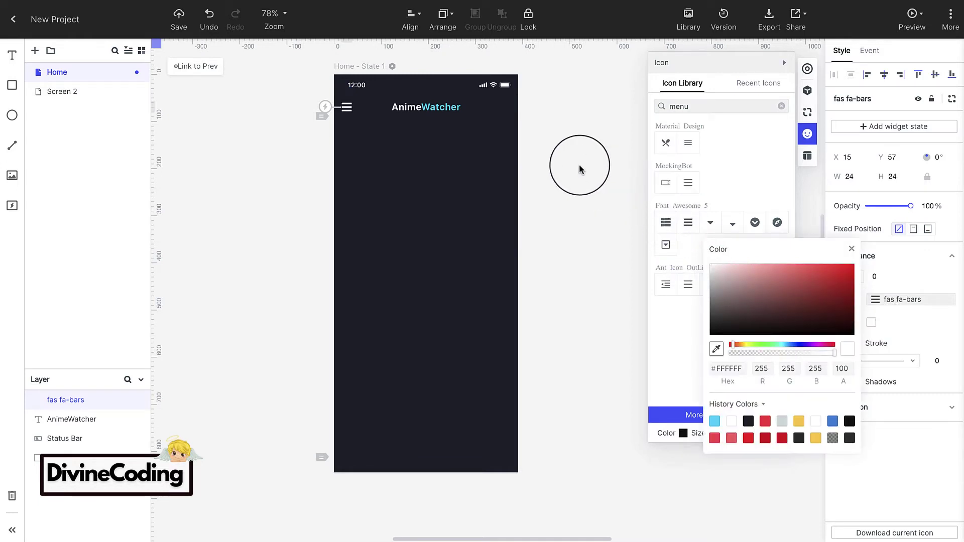
click(579, 169)
drag(347, 109, 348, 107)
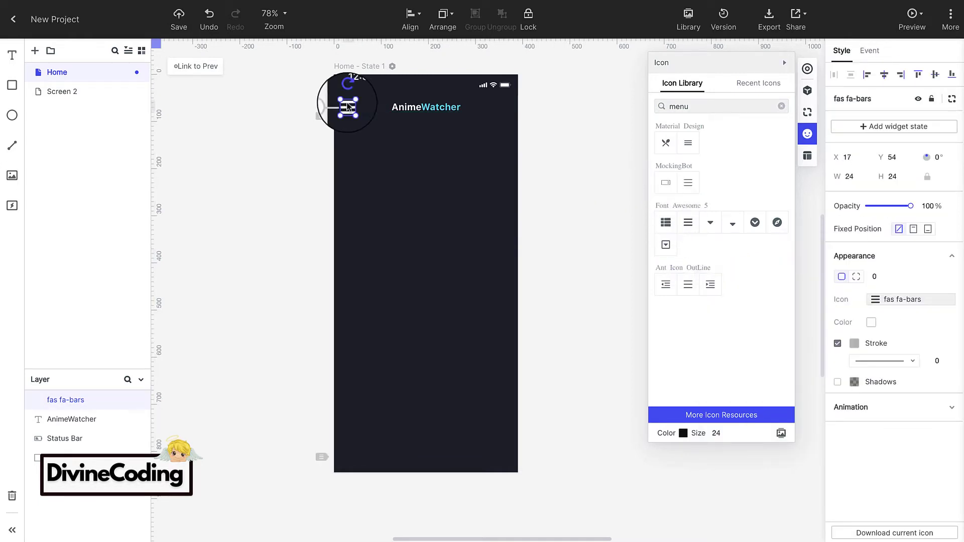
click(566, 122)
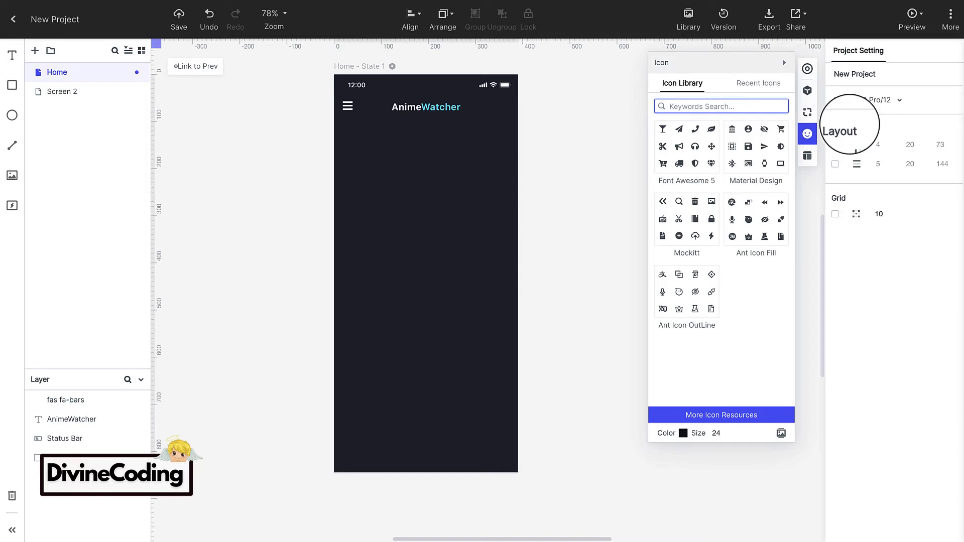
- Search the icon library for "search", place the Font Awesome search icon in white at the header's right end, and enlarge the title to size 28
text(search)
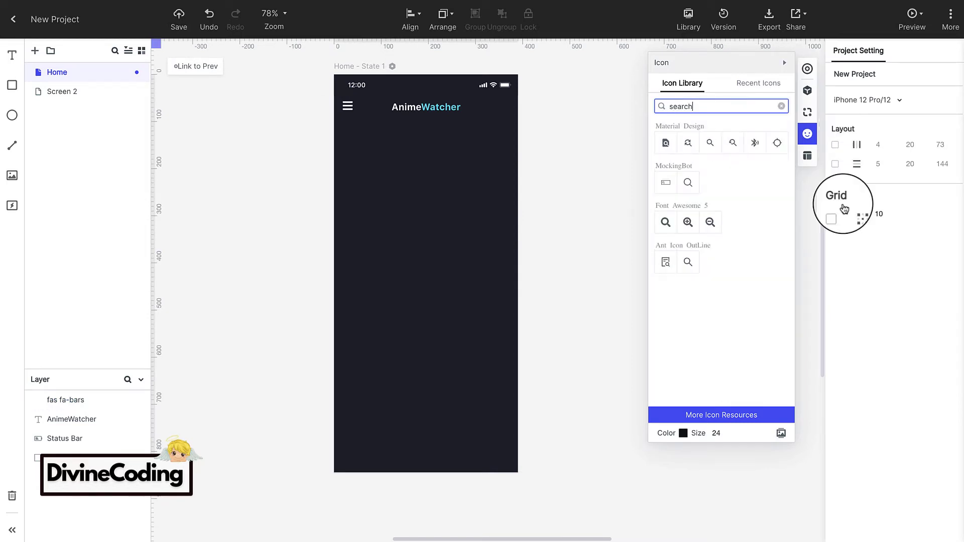
drag(666, 222, 505, 107)
click(571, 177)
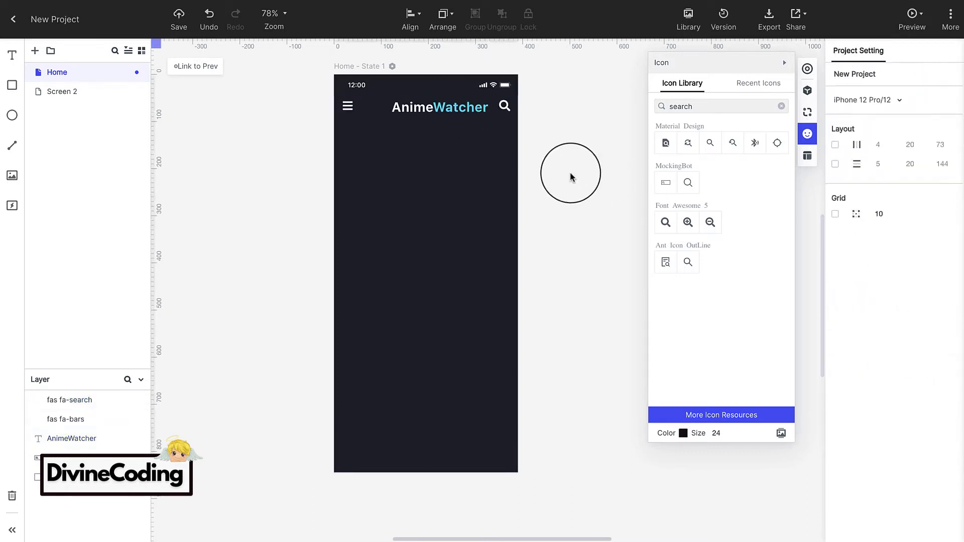
- Shift the AnimeWatcher title left between the two header icons and move the search icon slightly inward
drag(408, 107, 394, 103)
click(609, 129)
drag(505, 106, 499, 106)
click(617, 168)
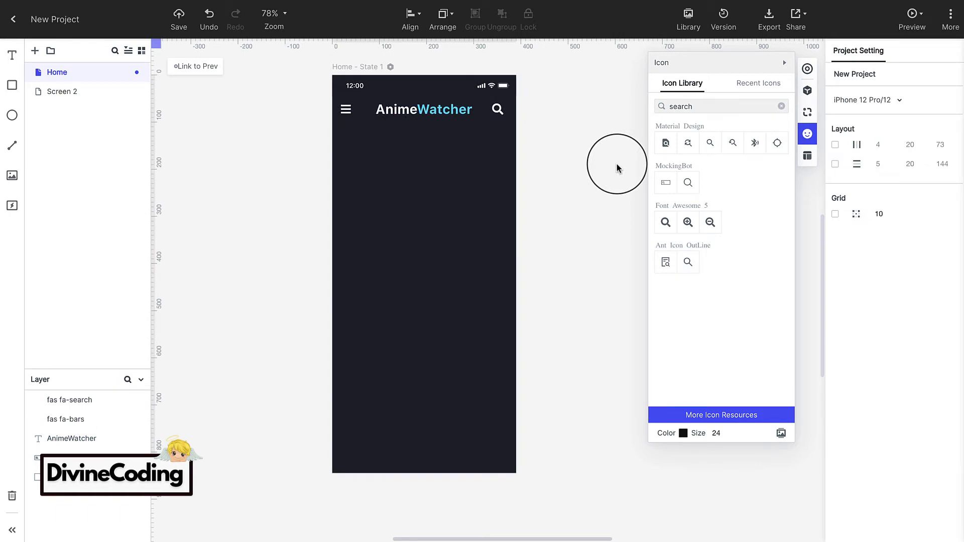
- Add a Carousel widget below the header and resize it to about 353 by 403 at X 21, Y 123
click(813, 94)
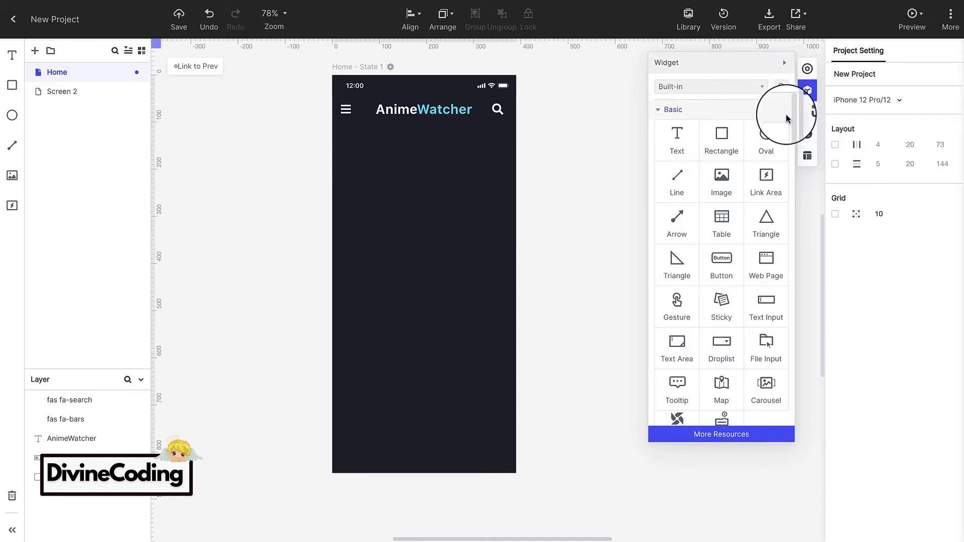
scroll(790, 150, down, 3)
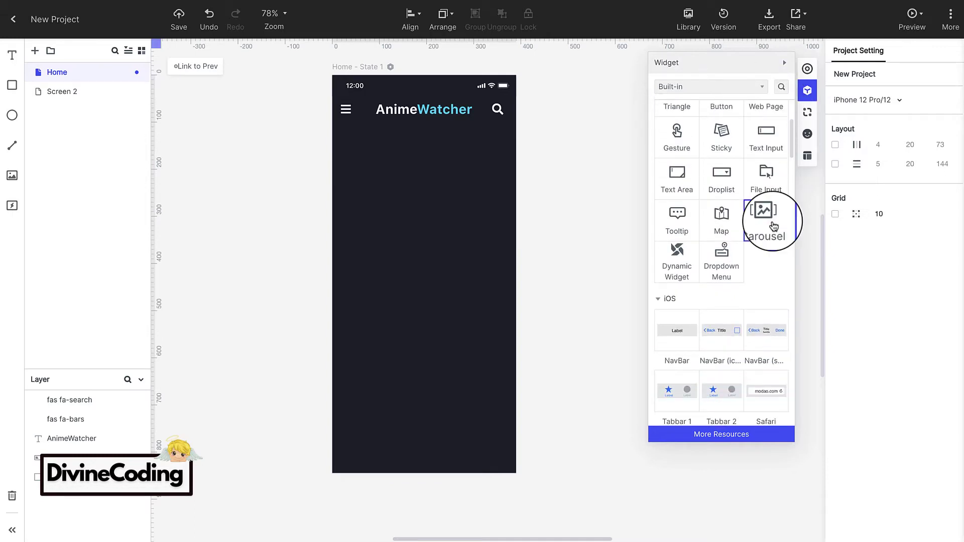
drag(774, 226, 430, 184)
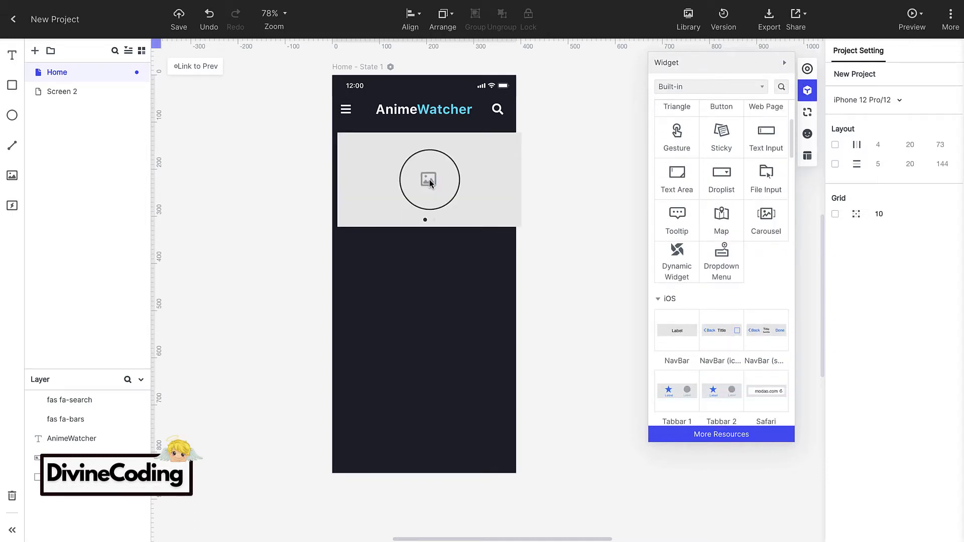
drag(521, 181, 510, 181)
drag(426, 227, 425, 322)
scroll(555, 205, down, 1)
drag(337, 224, 343, 225)
- Add two more image slots to the carousel for a total of four
click(933, 296)
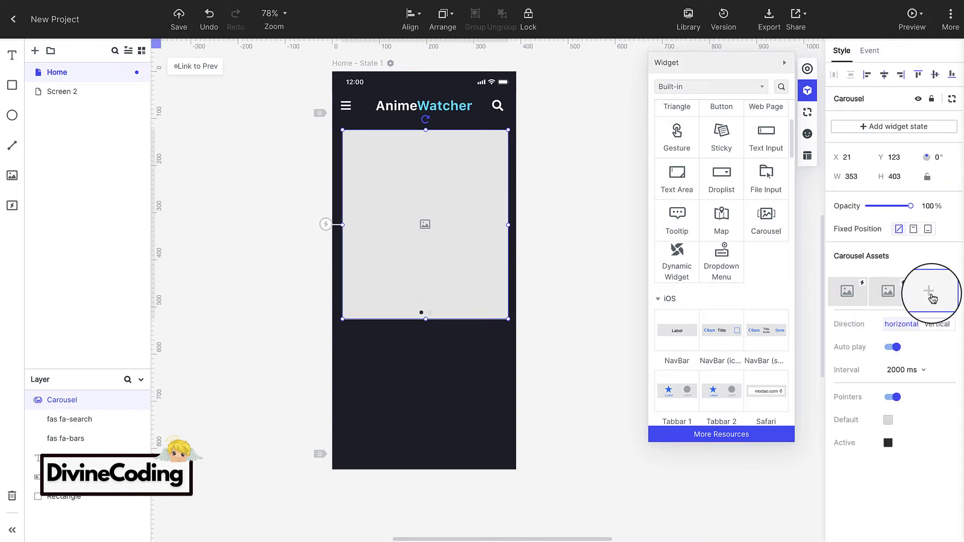
click(930, 295)
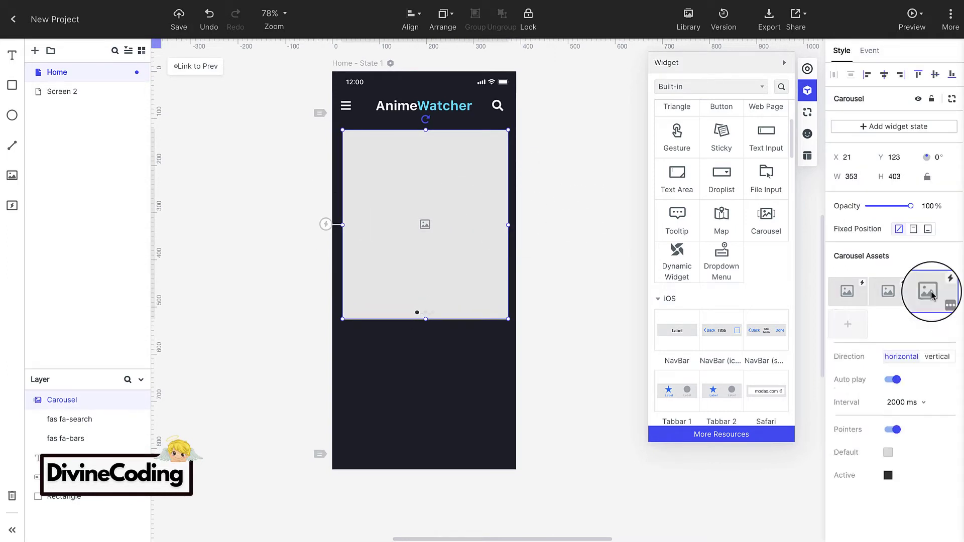
click(857, 320)
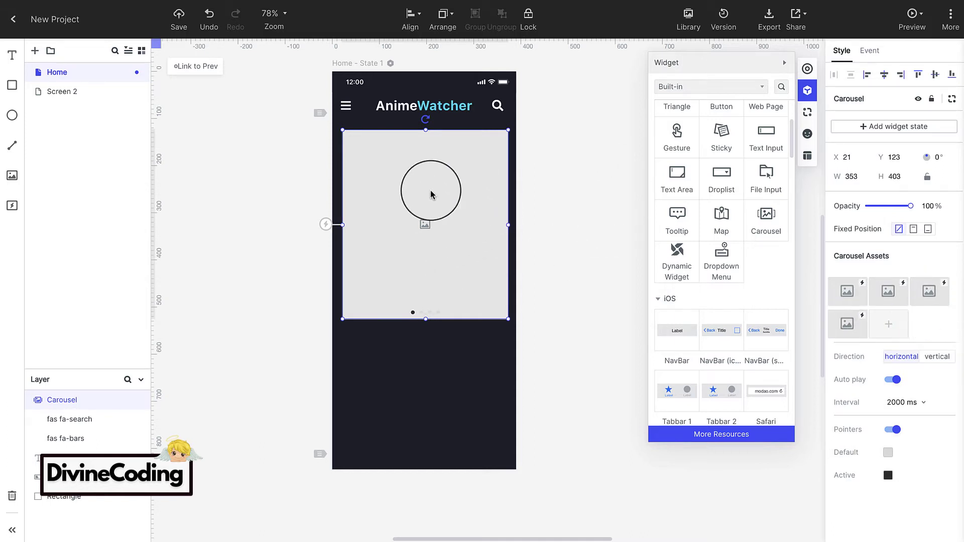
- Fill the first carousel slot with the Attack_on_Titan image from the personal resource library
click(862, 301)
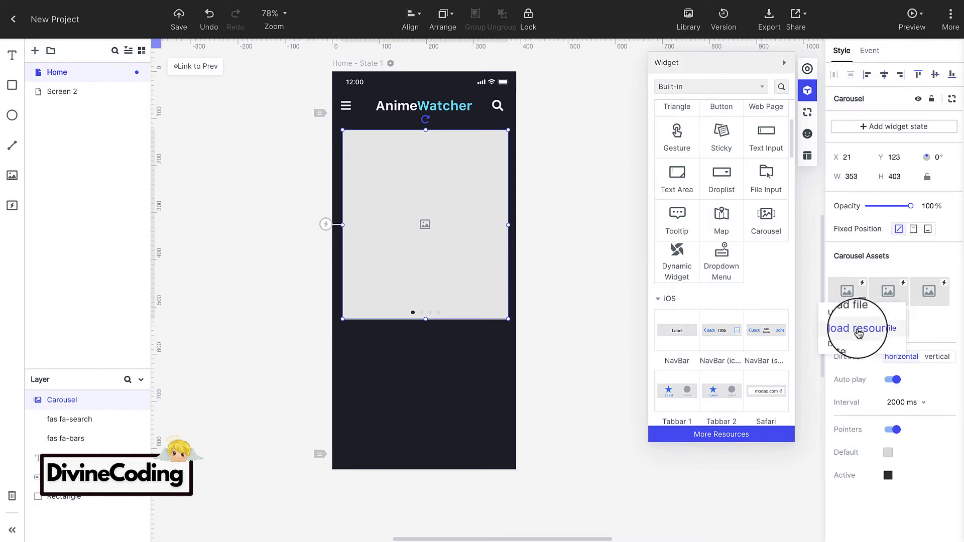
click(859, 328)
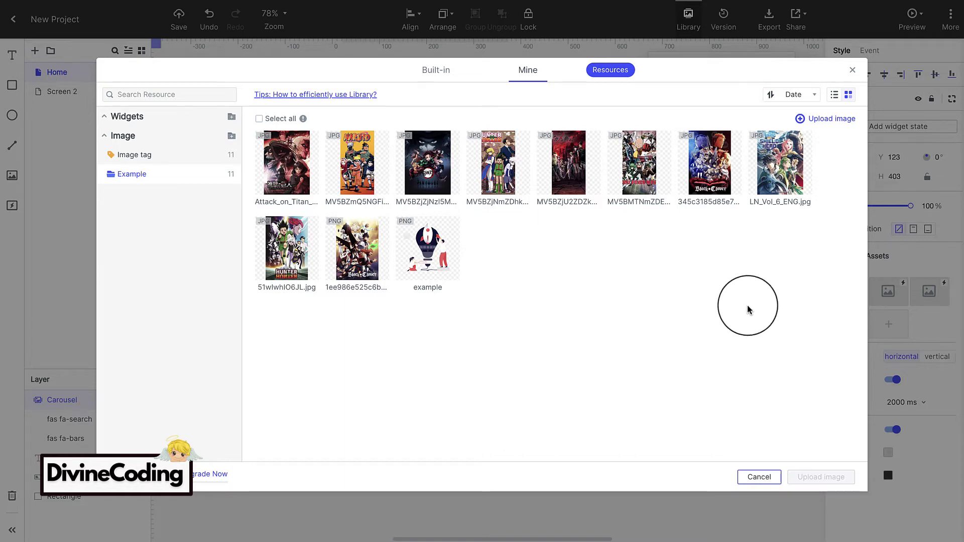
click(287, 162)
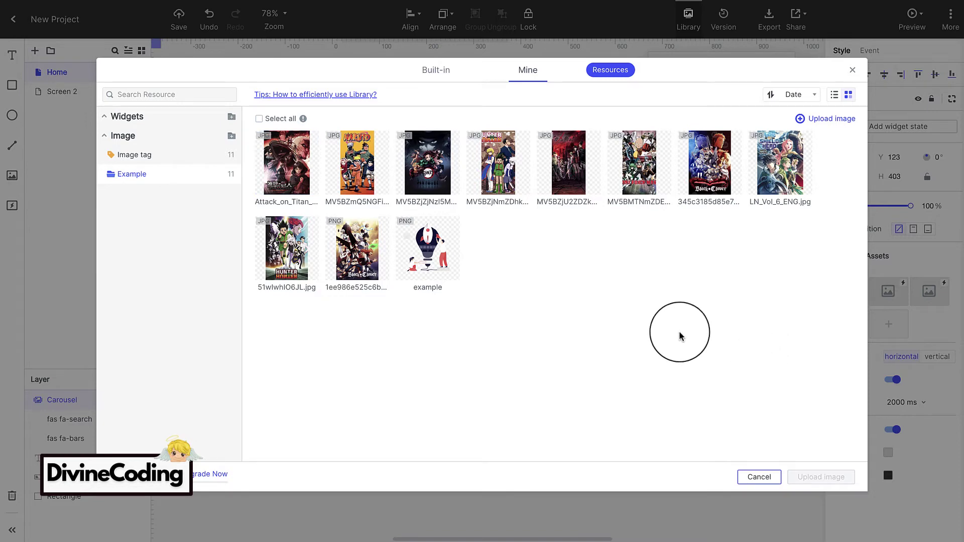
click(436, 71)
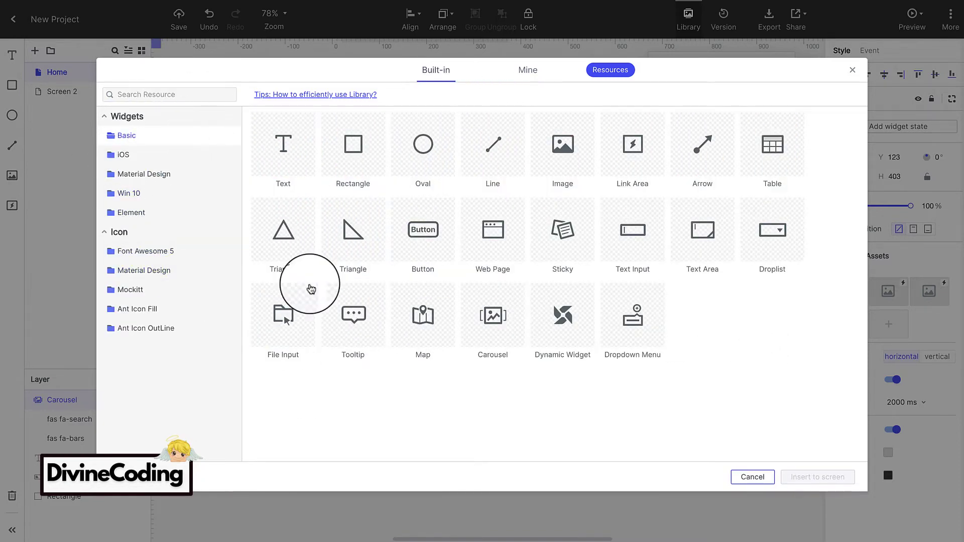
click(528, 69)
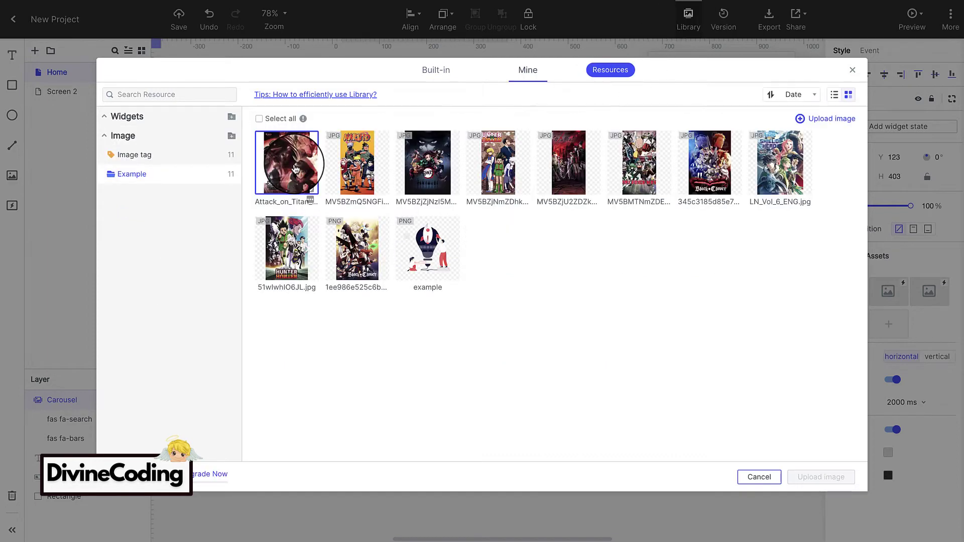
click(296, 169)
click(808, 477)
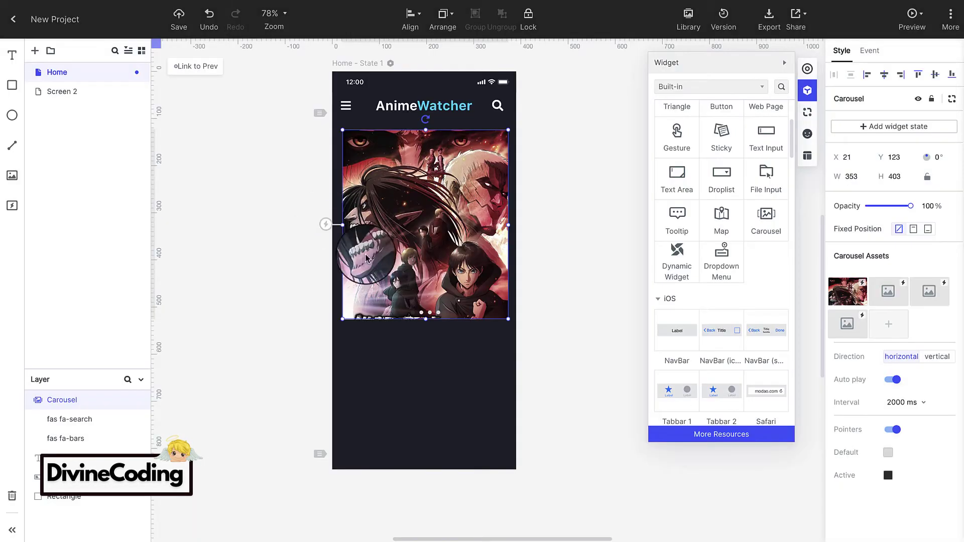
- Shorten the carousel from its lower edge to a height of 390
scroll(362, 304, down, 2)
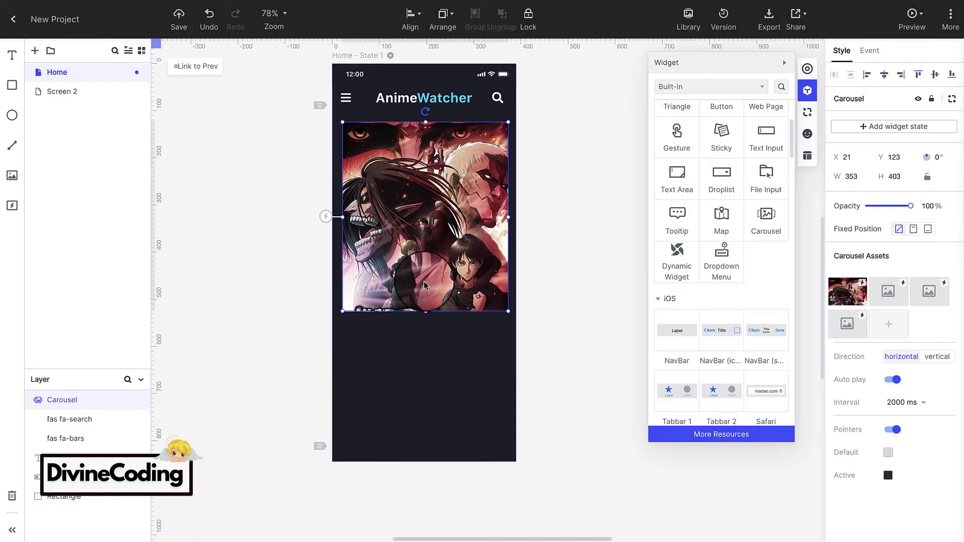
scroll(425, 340, up, 3)
drag(425, 339, 425, 333)
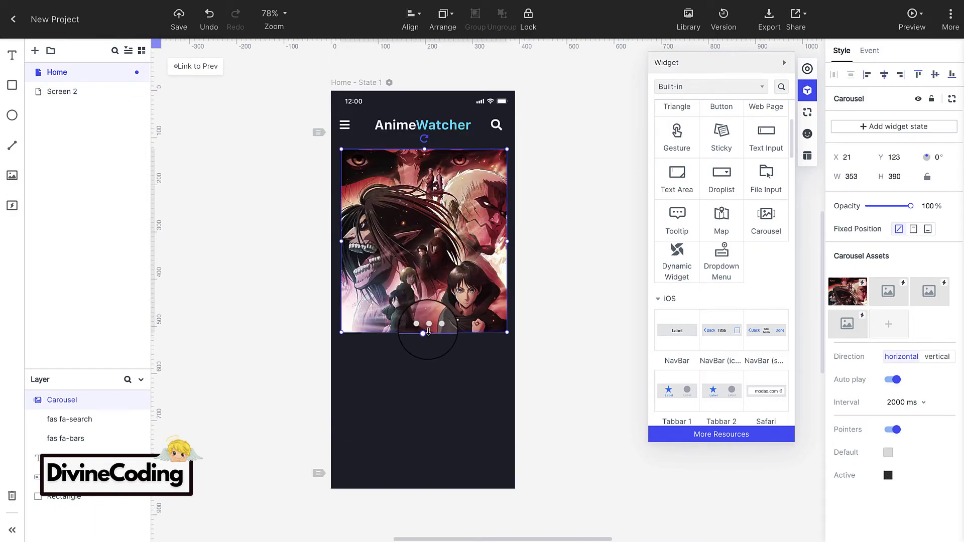
- Fill the carousel's second, third and fourth slots with the Naruto, Black Clover and Demon Slayer posters from the resource library
click(902, 301)
click(909, 323)
click(366, 182)
click(816, 478)
click(927, 301)
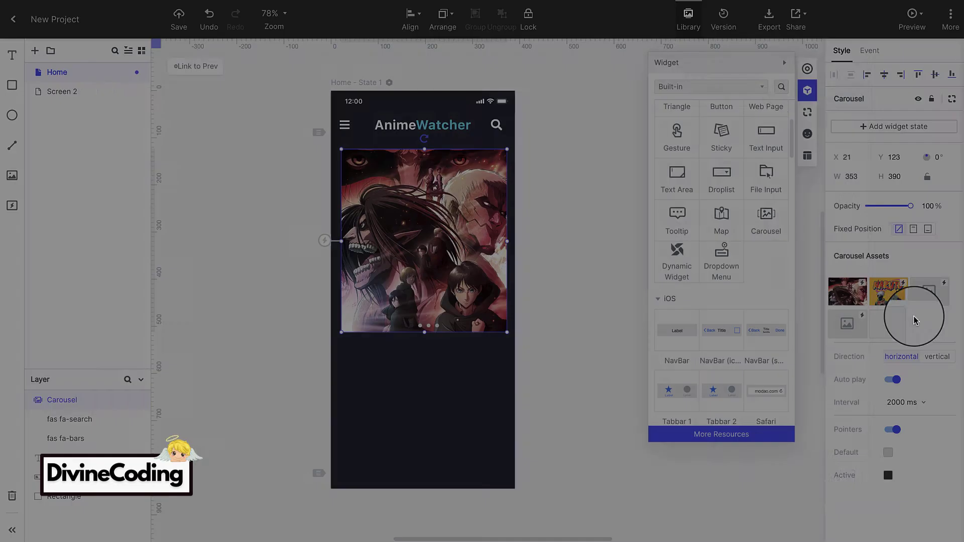
click(442, 171)
click(819, 476)
drag(848, 291, 853, 318)
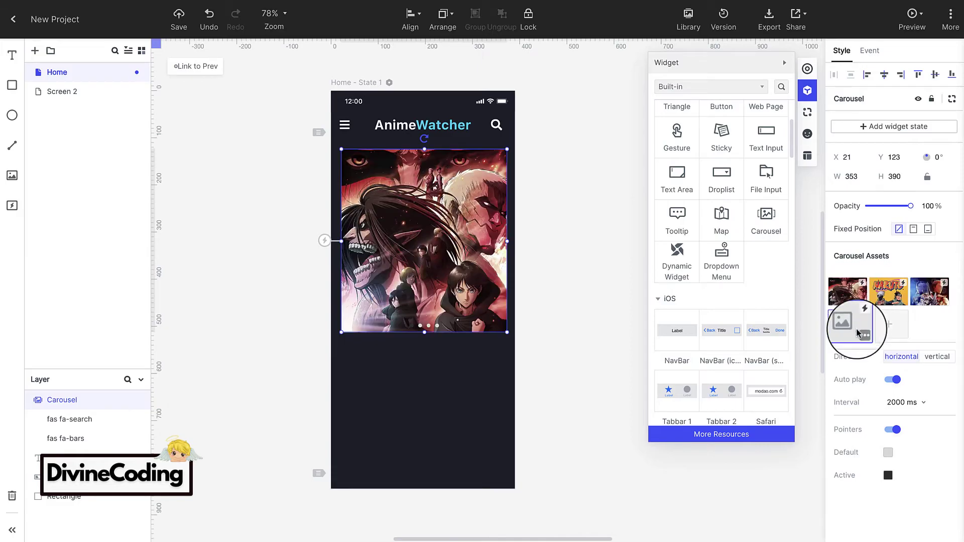
click(852, 322)
click(347, 182)
click(820, 475)
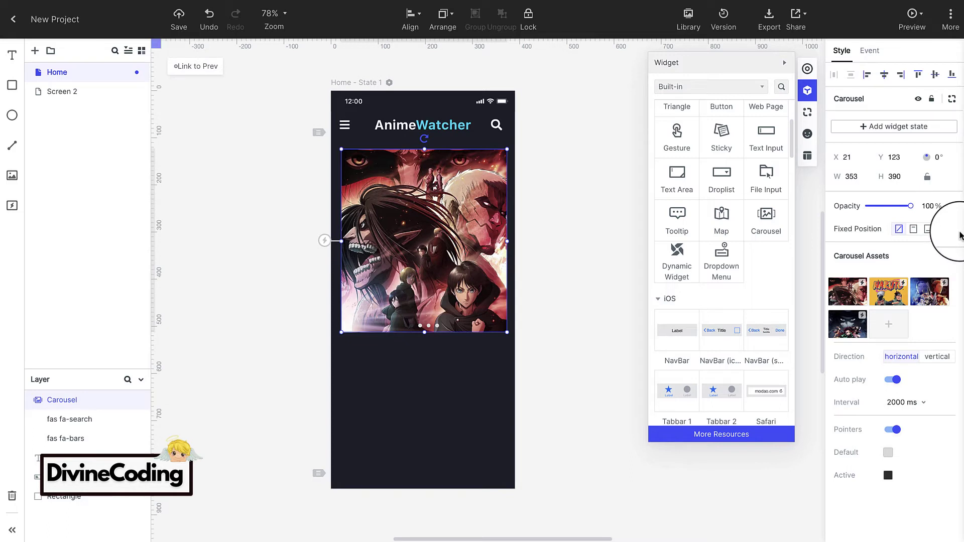
- Lower the carousel's opacity to dim its cover image against the dark background
key(ctrl+z)
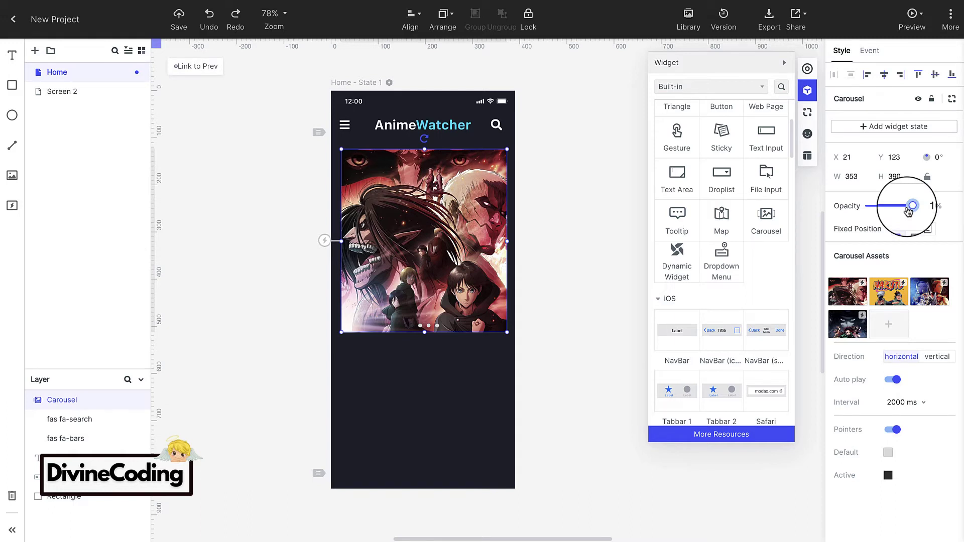
drag(909, 211, 903, 212)
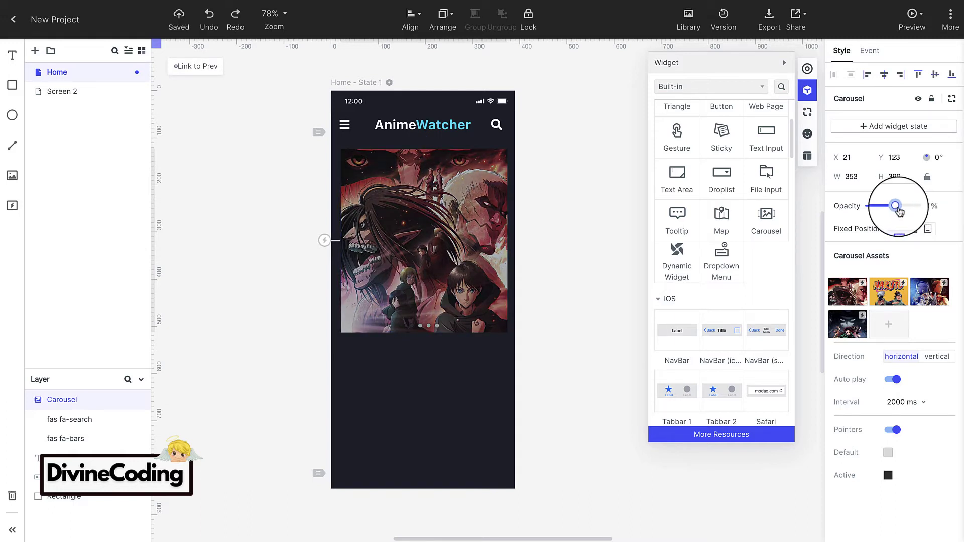
click(581, 216)
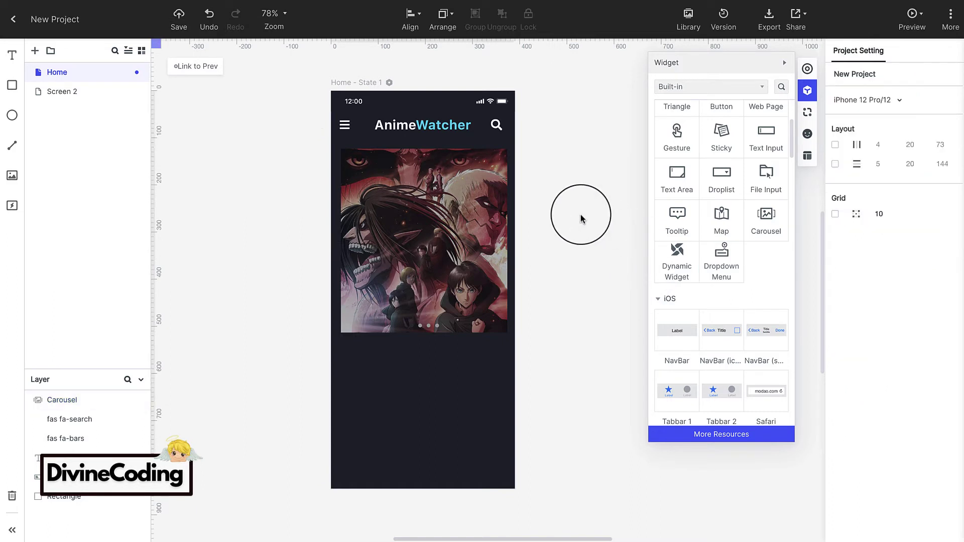
- Duplicate the header title onto the lower part of the carousel, change its text to "Attack On Titan 2013", and colour it white
scroll(517, 200, down, 1)
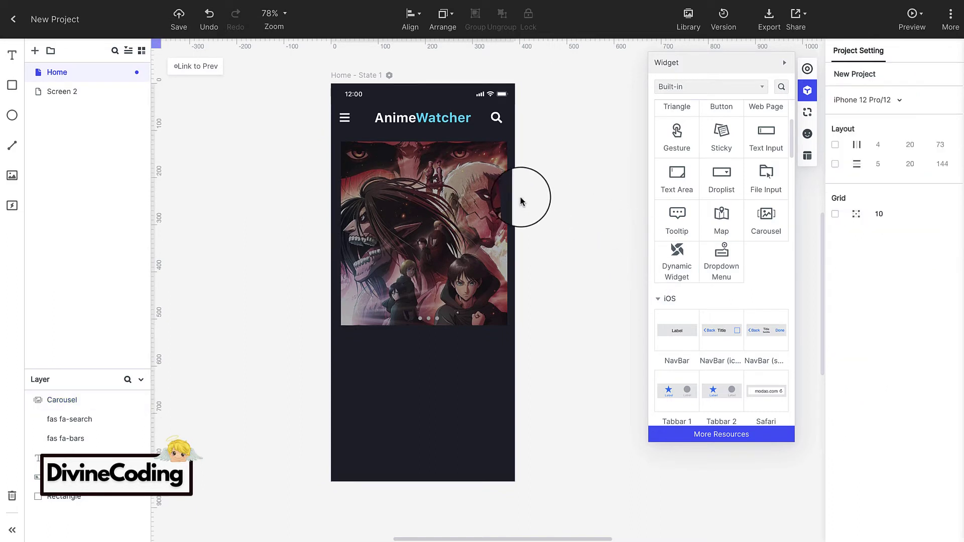
click(439, 119)
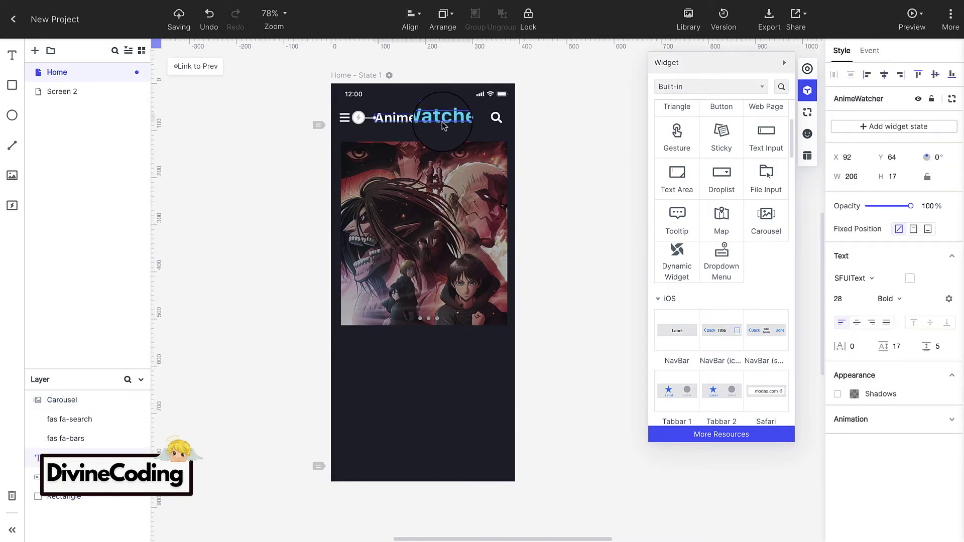
drag(444, 125, 413, 282)
text(2013)
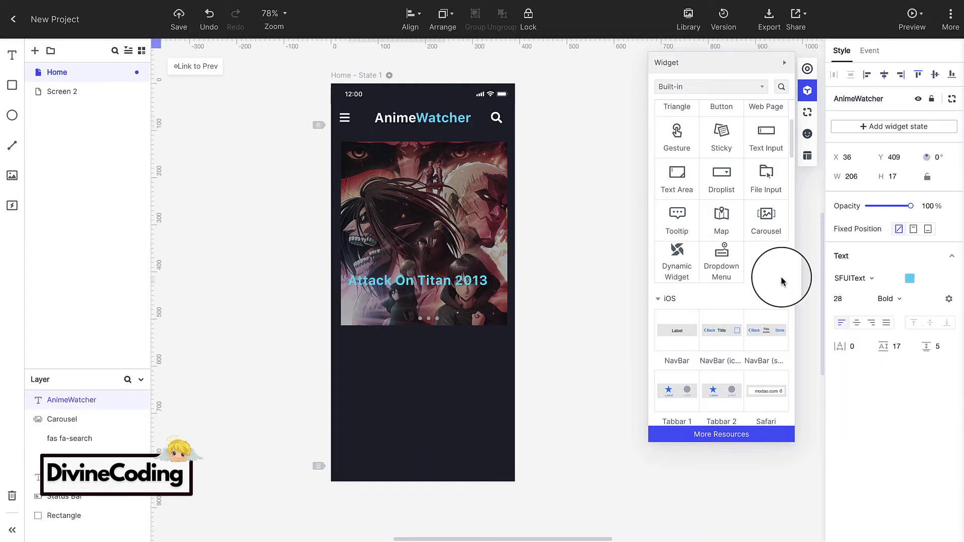
click(910, 279)
click(548, 259)
- Search the icon library for "star", place the Font Awesome star at X 29, Y 440 below the anime title, and colour it yellow
key(ctrl+z)
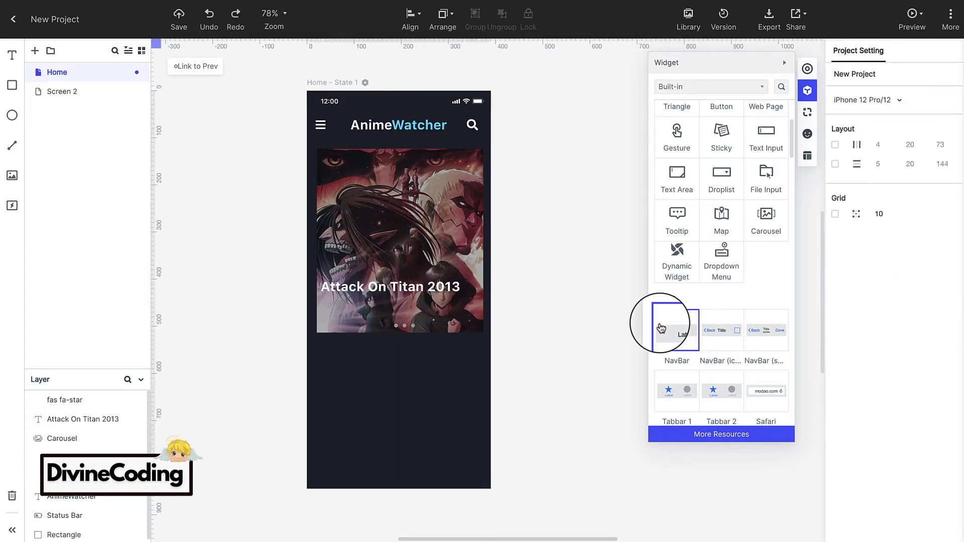
click(813, 139)
click(721, 107)
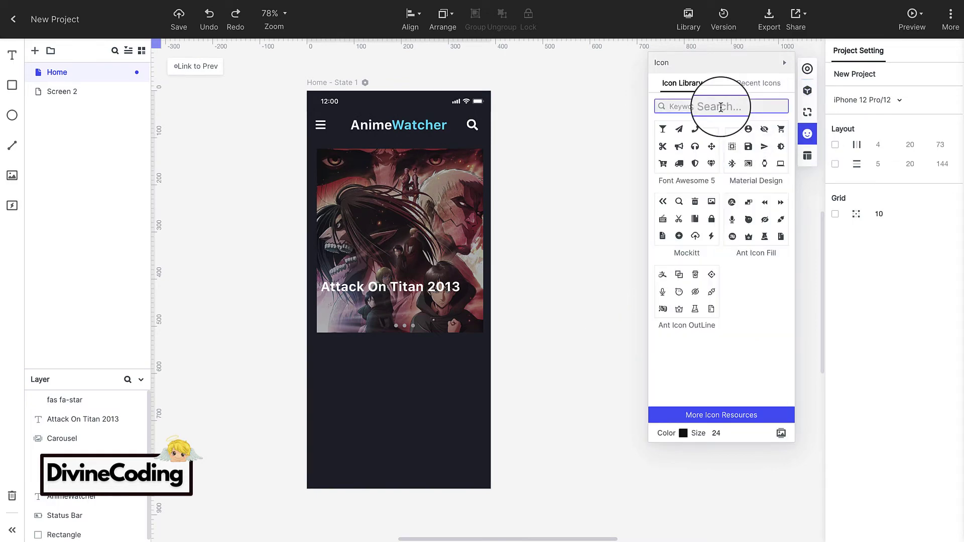
text(star)
drag(666, 222, 326, 304)
click(872, 327)
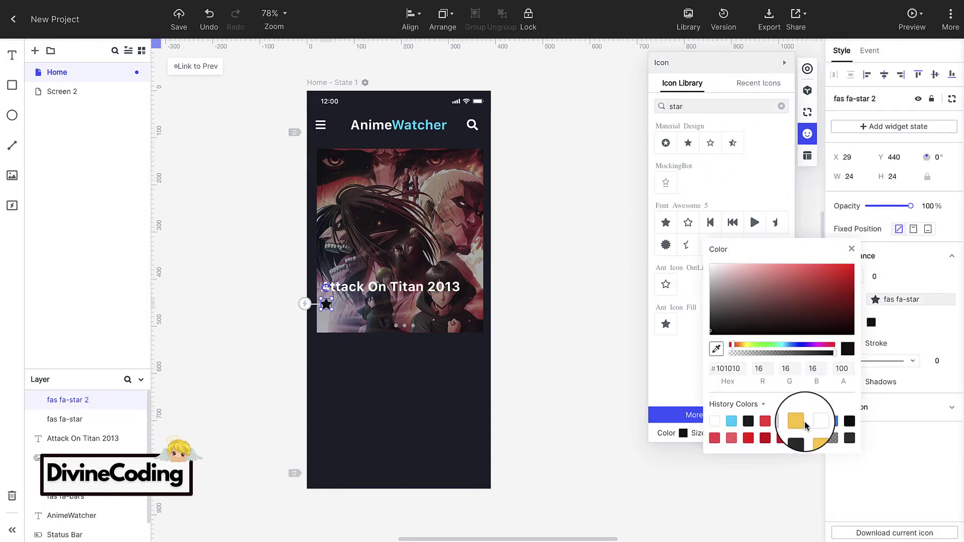
click(816, 433)
- Add "8.8/10 IMDb" beside the star, with "63 Episode" and "Japenese & English" side by side beneath it
click(529, 334)
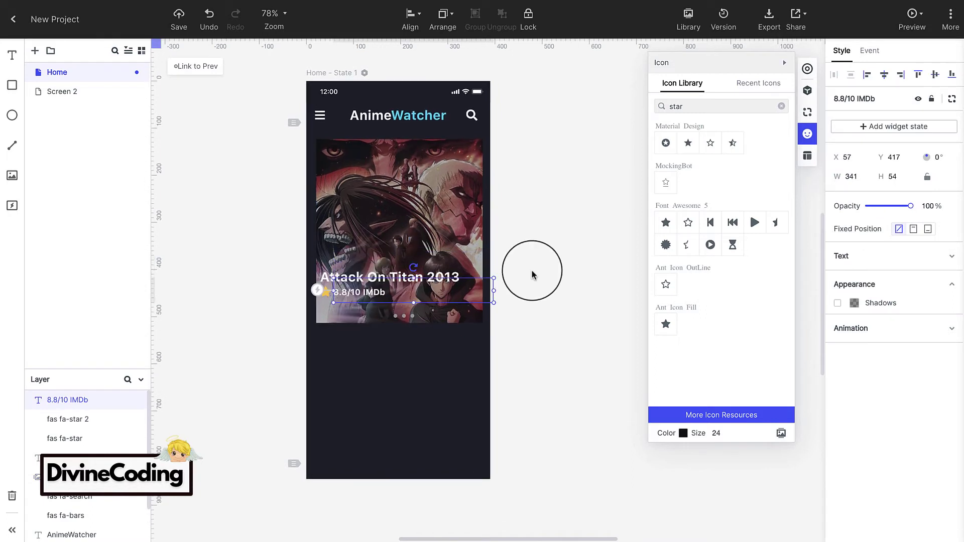
click(529, 273)
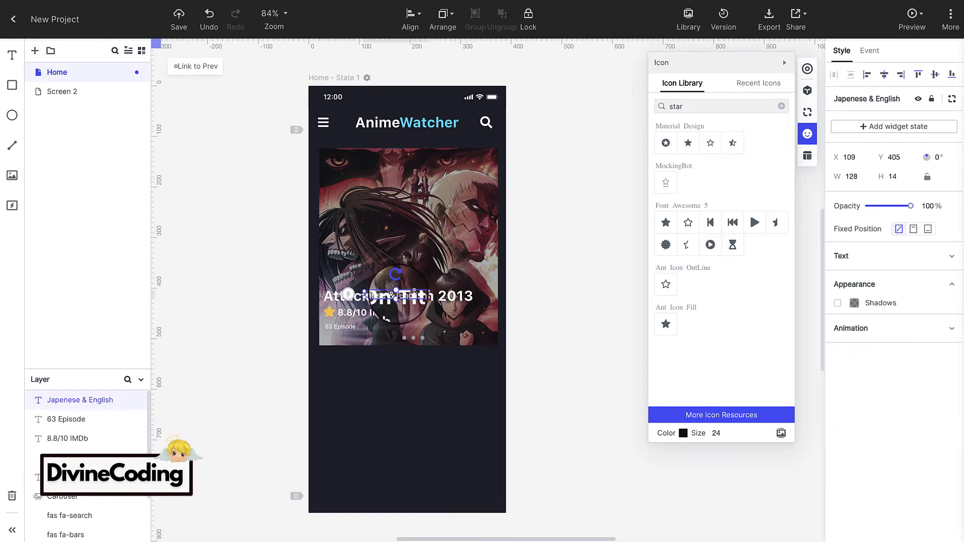
drag(399, 295, 407, 331)
- Search the icon library for "circle", place the solid Font Awesome circle near the carousel's detail texts, and colour it white
click(704, 105)
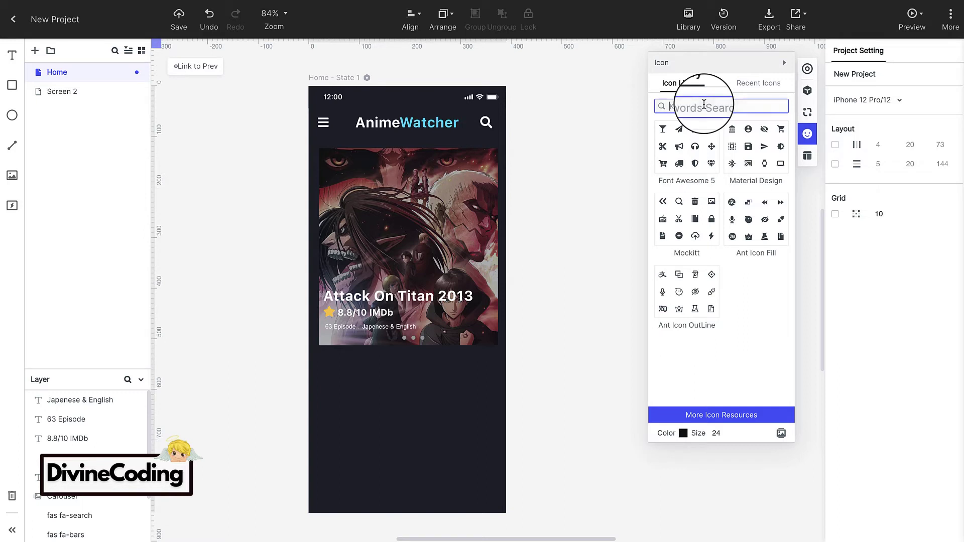
text(c)
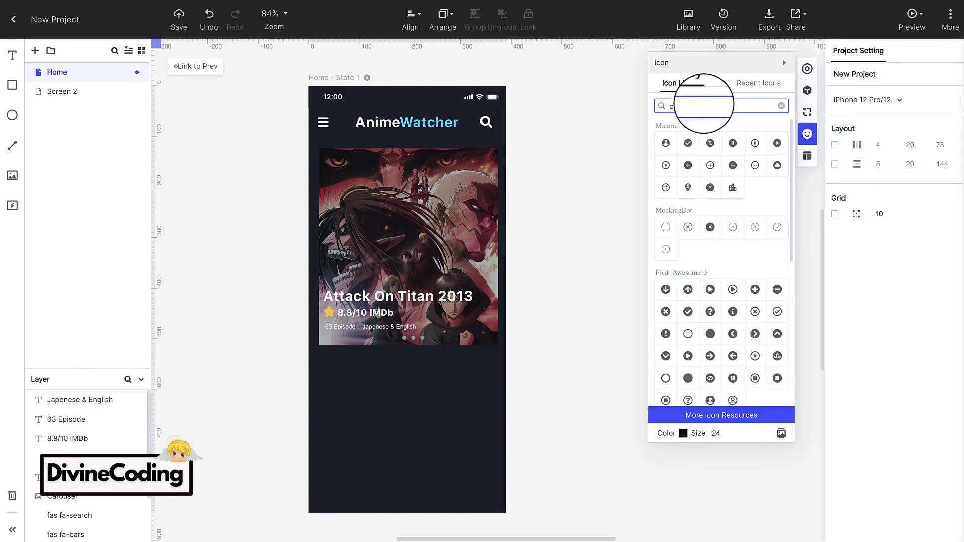
text(ircle)
drag(710, 333, 361, 336)
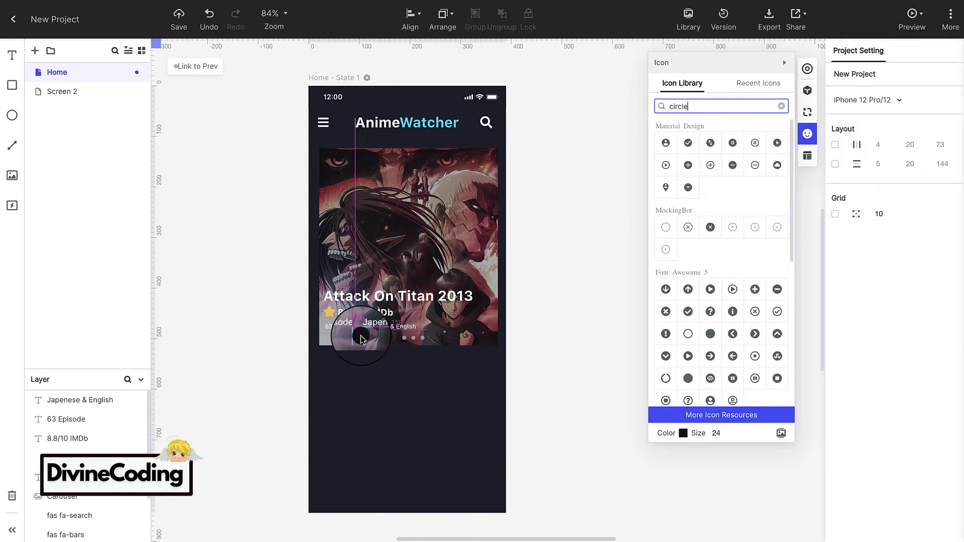
click(872, 322)
click(559, 248)
- Shrink the white circle to a small bullet and position it between "63 Episode" and "Japenese & English"
scroll(411, 369, up, 1)
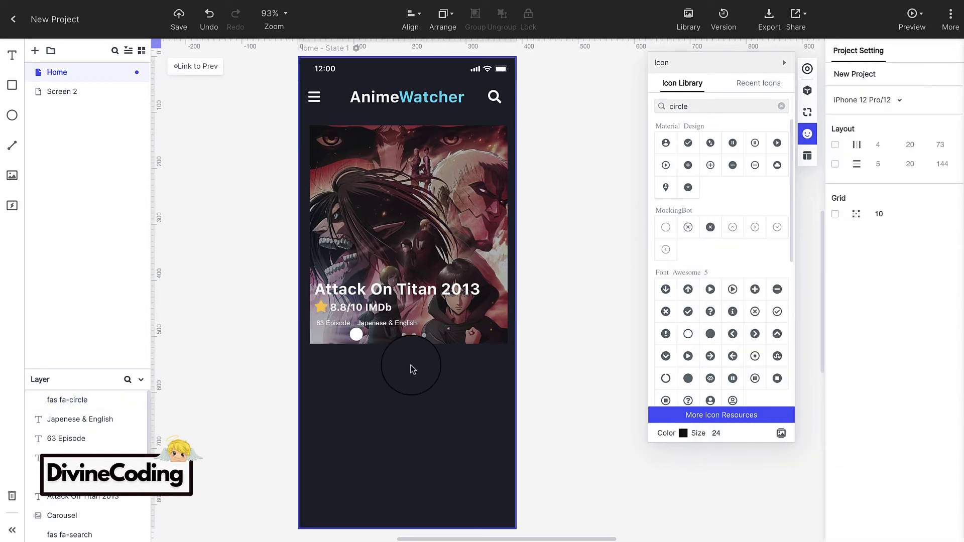
scroll(359, 334, up, 10)
drag(348, 334, 359, 294)
drag(382, 275, 346, 297)
click(371, 378)
scroll(371, 347, down, 10)
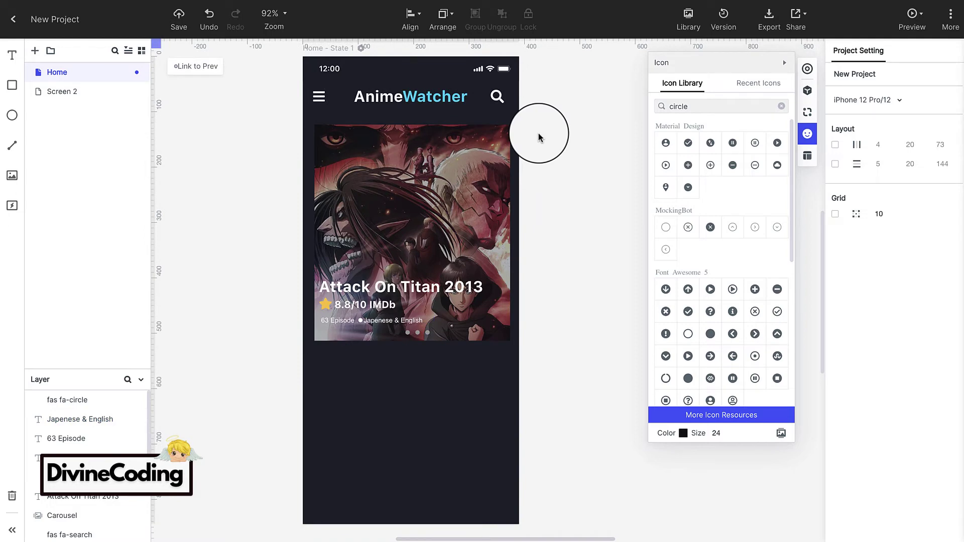
- Preview the Home screen prototype to check the running carousel and its overlaid texts, and return to the editor
click(921, 15)
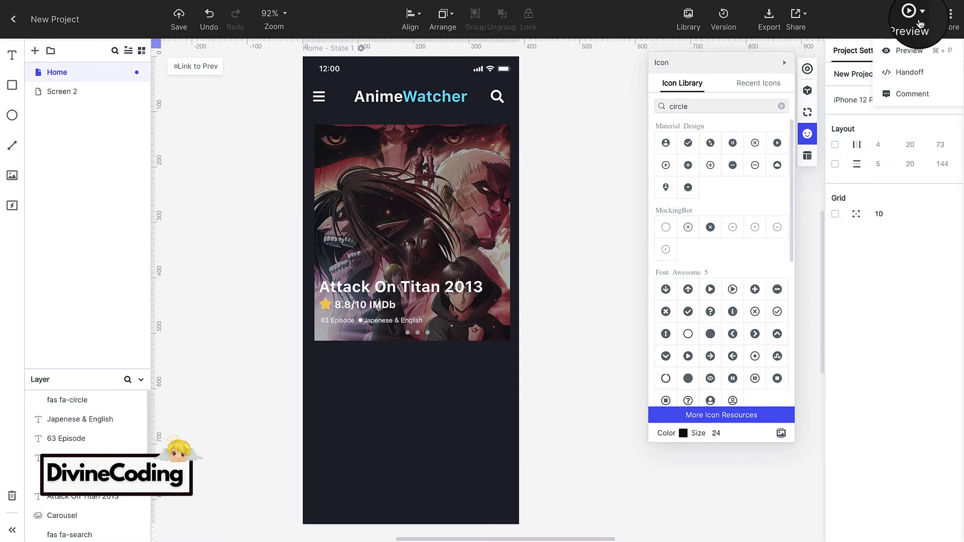
click(919, 25)
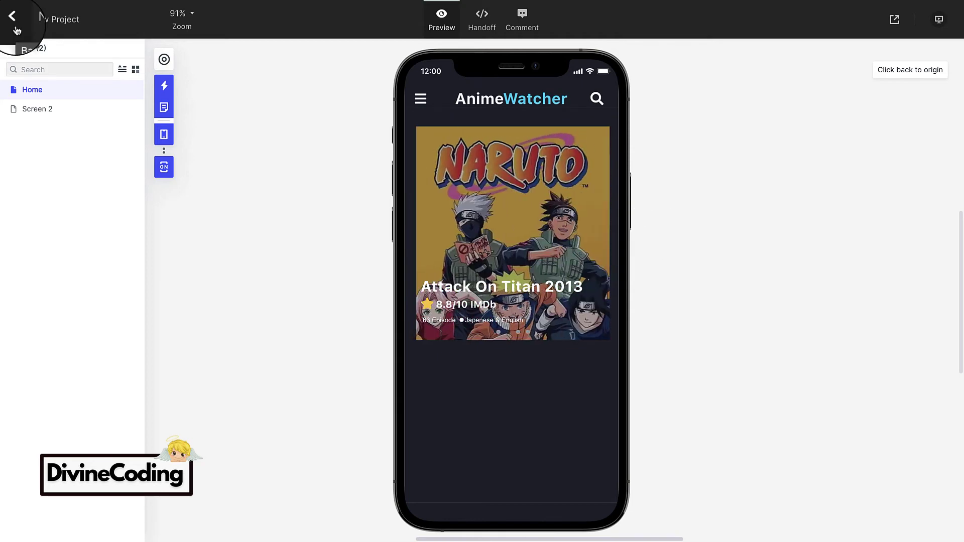
click(14, 19)
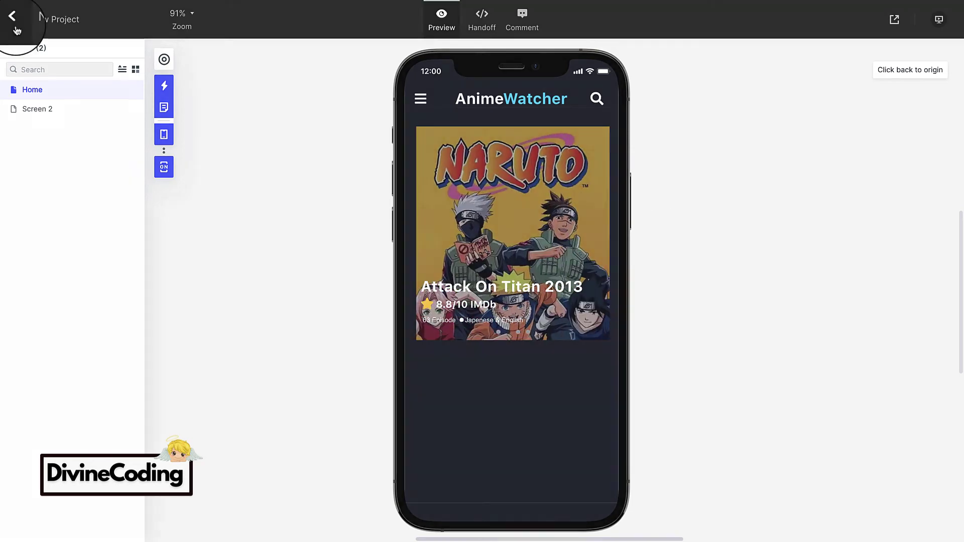
- Add an image placeholder about 131 high at Y 571 below the carousel and duplicate it twice to form a row of three
click(808, 90)
drag(729, 187, 439, 373)
drag(459, 290, 502, 270)
key(ctrl+d)
click(551, 278)
drag(581, 291, 513, 290)
click(489, 290)
click(422, 290)
drag(437, 291, 440, 291)
- Fill the three placeholders with the Naruto, Demon Slayer and Hunter x Hunter (51wlwhIO6JL.jpg) posters from the Example image folder
click(898, 307)
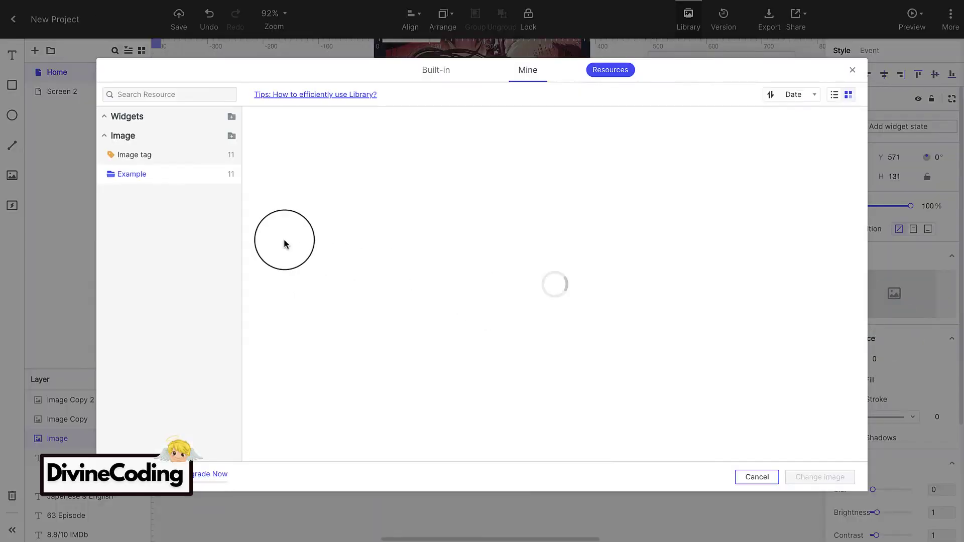
click(287, 163)
click(820, 477)
click(485, 290)
click(896, 300)
click(427, 162)
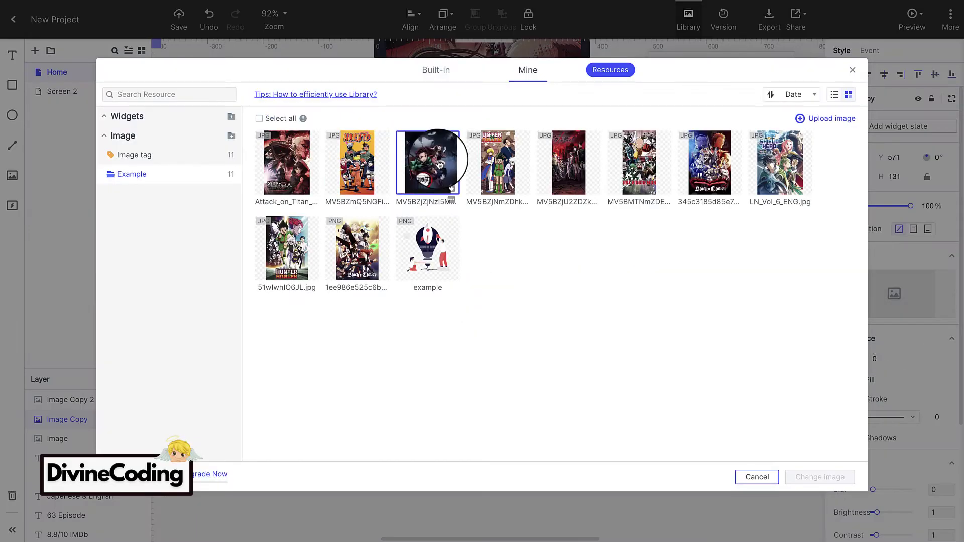
click(820, 477)
click(553, 289)
click(896, 300)
click(286, 248)
click(820, 477)
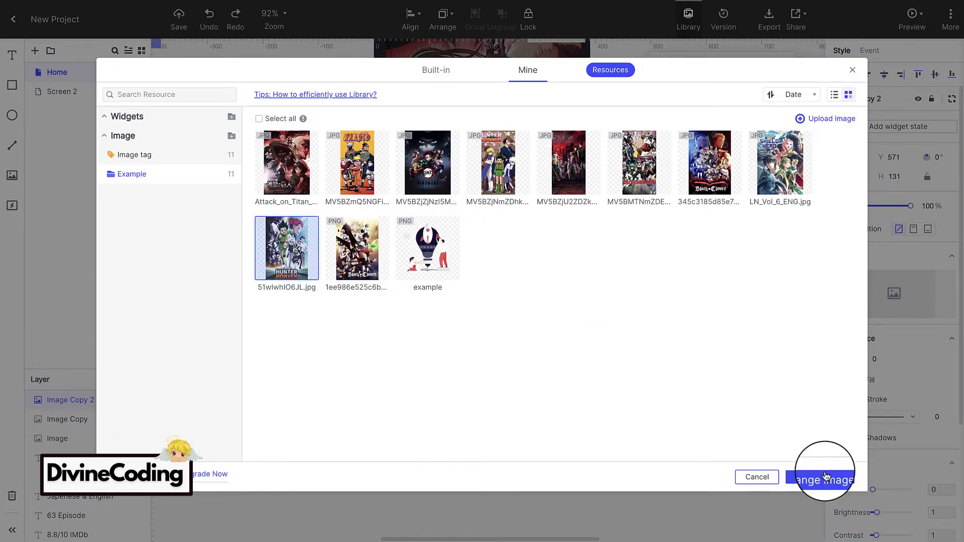
- Stretch the recommended anime posters to a matching height of about 158
click(483, 290)
click(413, 327)
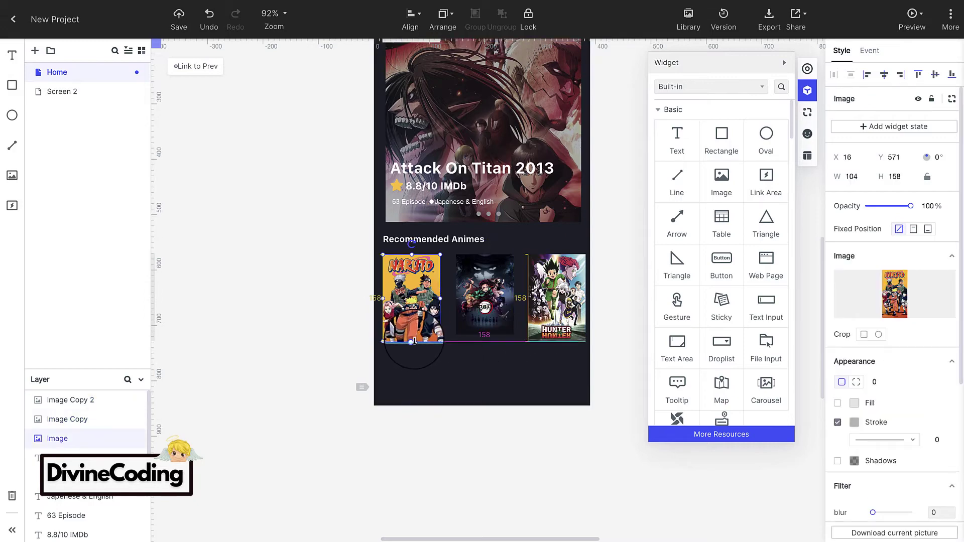
click(485, 297)
click(614, 285)
- Lengthen the dark background rectangle downwards to a height of about 1073 for more content below the posters
scroll(467, 514, up, 3)
click(467, 515)
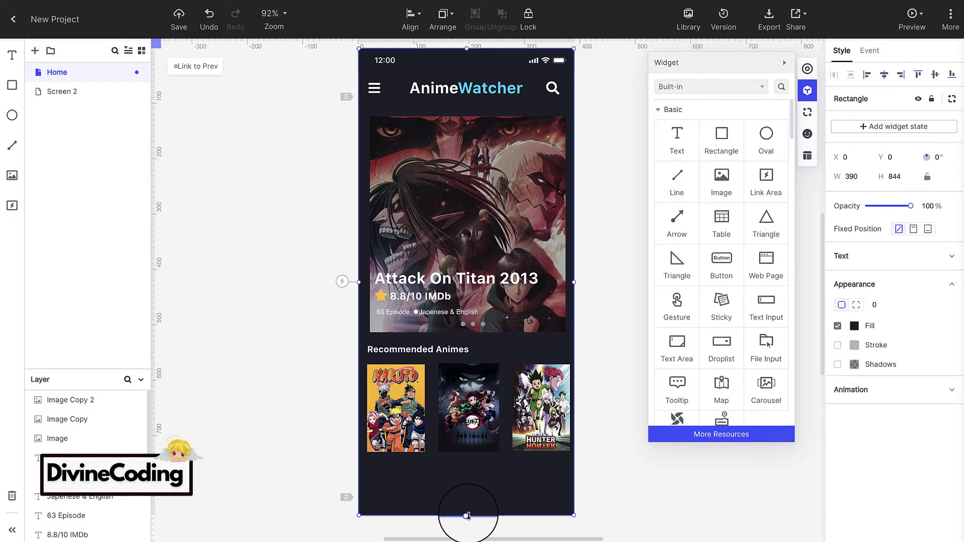
scroll(470, 490, down, 3)
scroll(472, 459, down, 3)
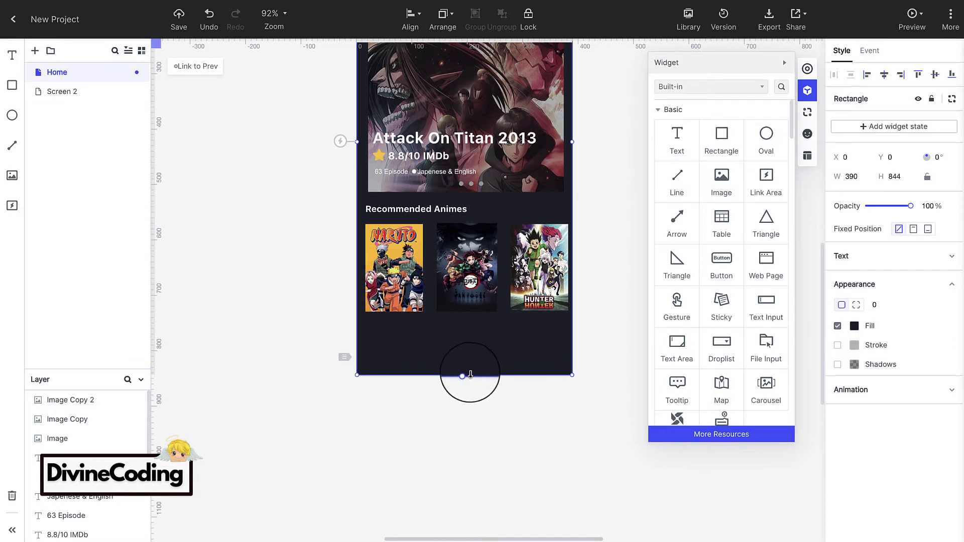
drag(466, 375, 465, 502)
click(453, 362)
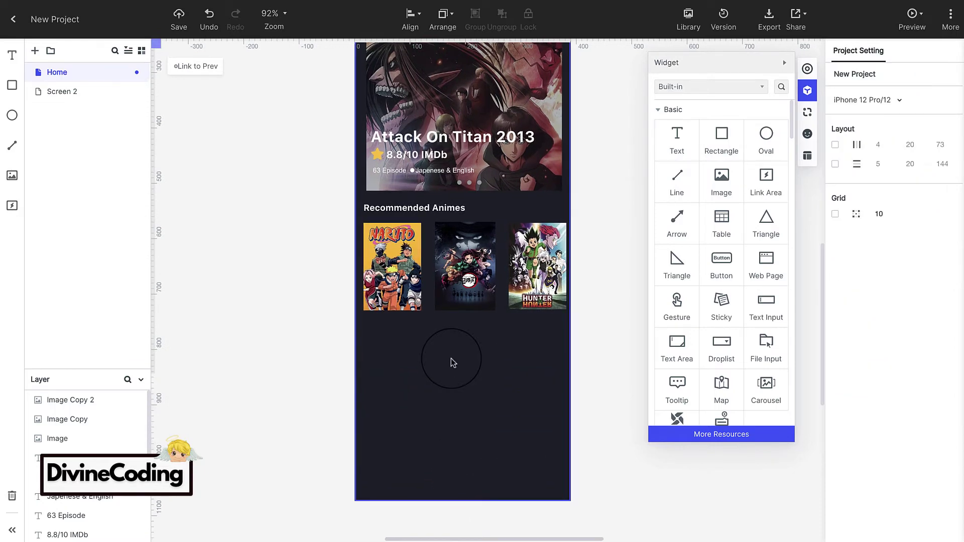
- Place copies of the "Naruto" title with star and "8.8/10 IMDb" rating under the recommended posters and align them
scroll(452, 362, up, 1)
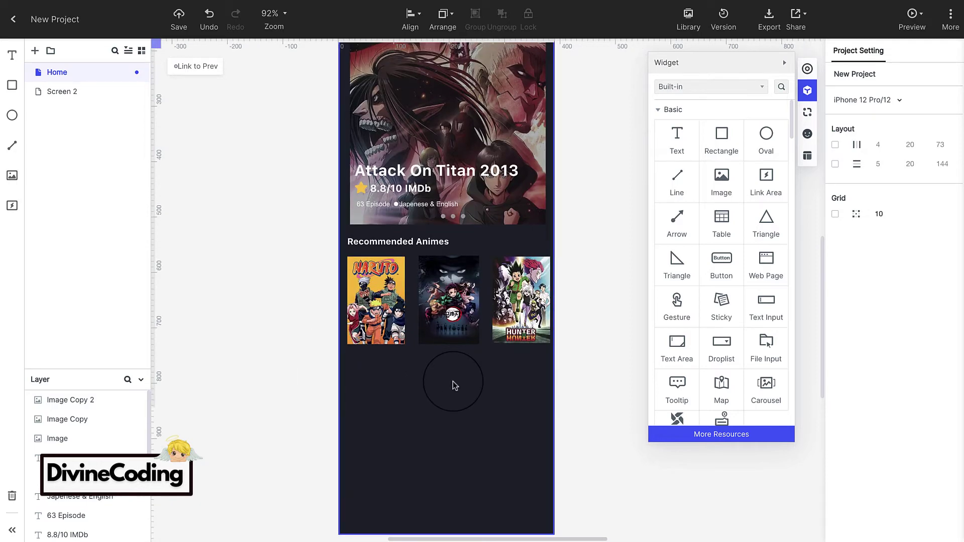
key(ctrl+v)
mouse_move(449, 358)
mouse_down()
mouse_move(523, 356)
mouse_move(424, 365)
mouse_move(448, 362)
mouse_up()
click(598, 343)
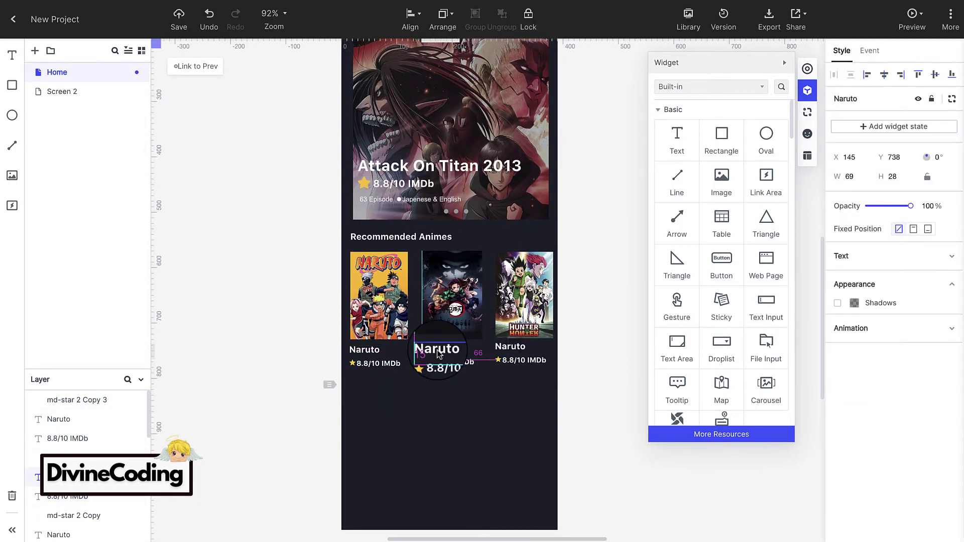
drag(519, 340, 501, 354)
click(532, 360)
click(623, 347)
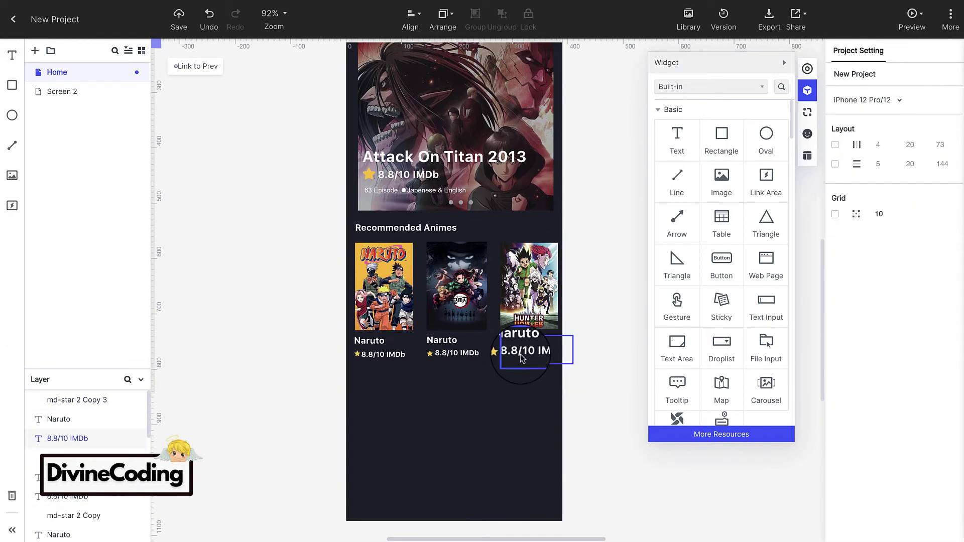
click(452, 354)
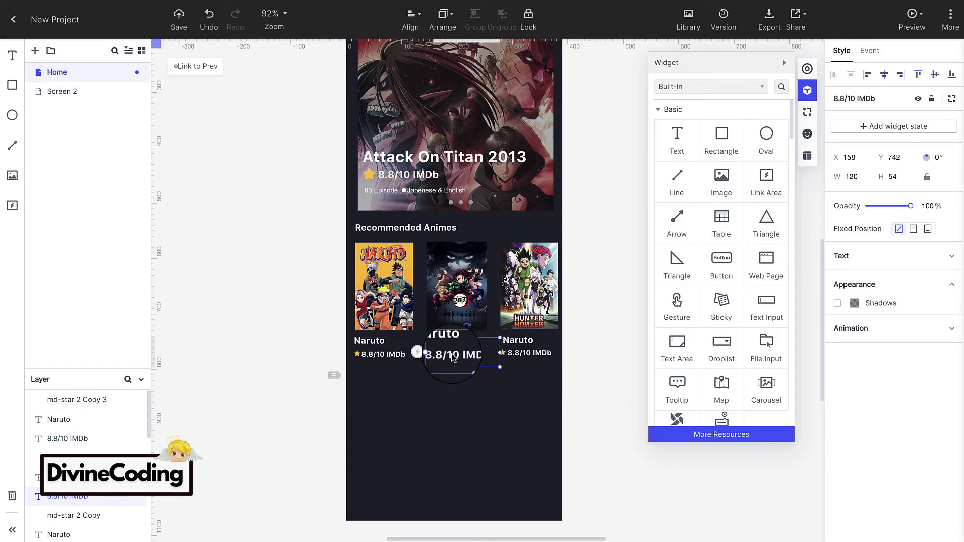
click(641, 340)
key(ctrl+z)
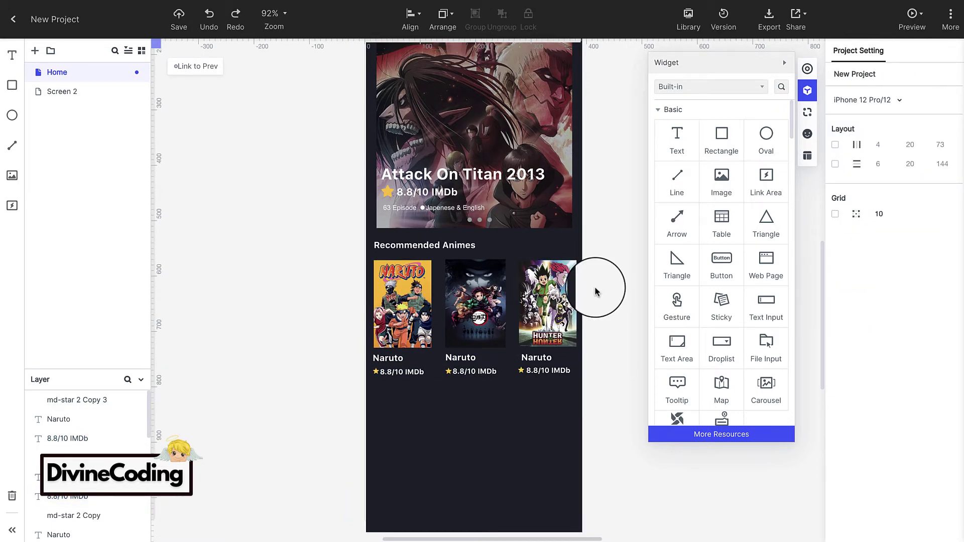
- Copy the "Recommended Animes" heading and the Naruto poster below the first row, and change the copied heading to "Featured Animes"
scroll(355, 254, up, 1)
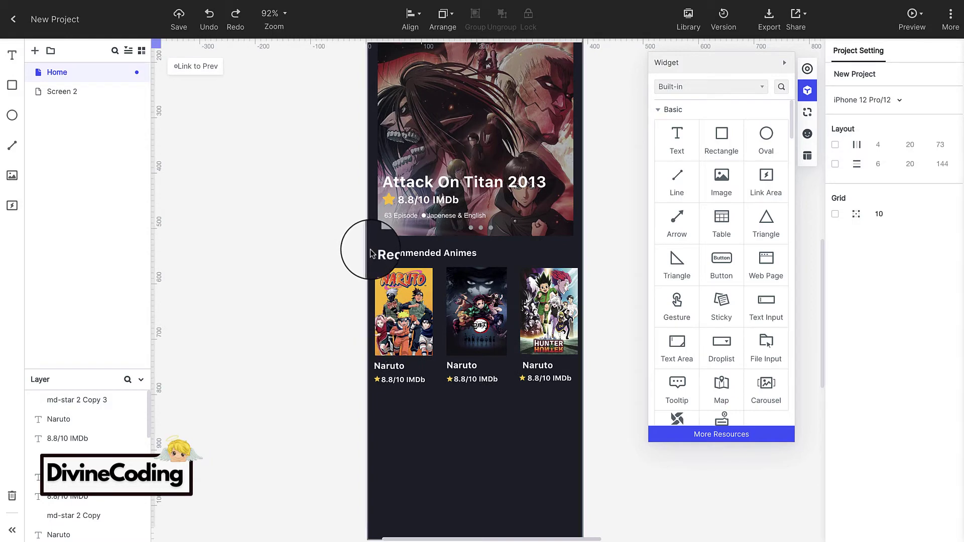
drag(372, 251, 556, 387)
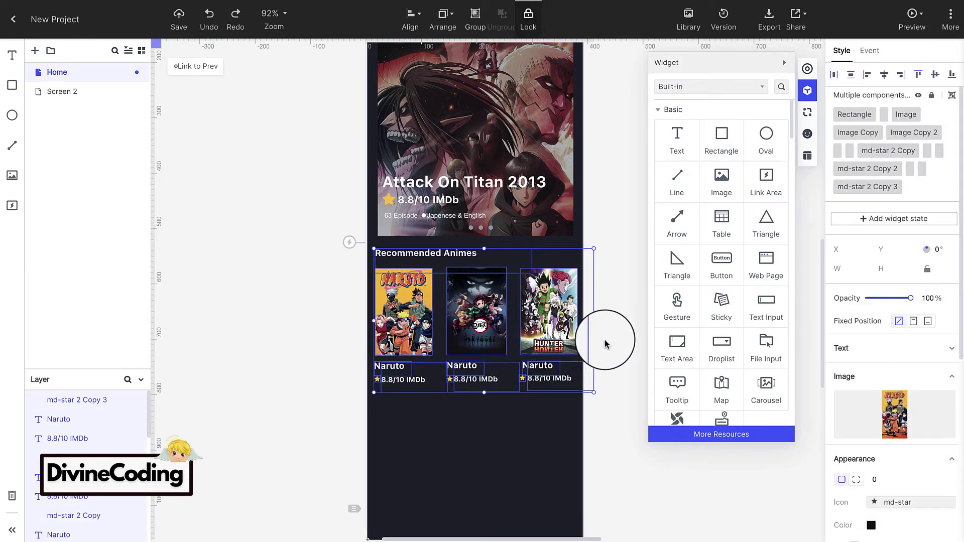
drag(325, 185, 294, 356)
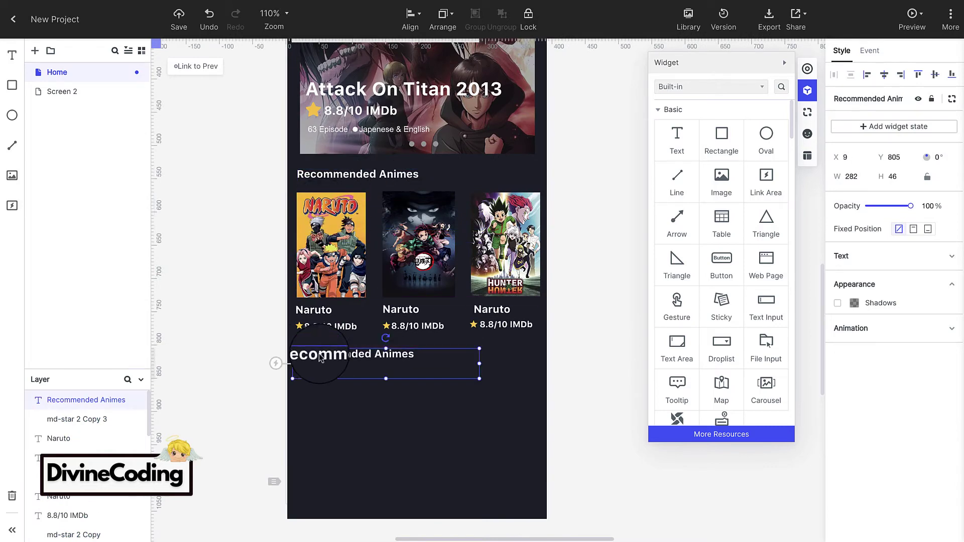
double_click(321, 356)
text(Featured Animes)
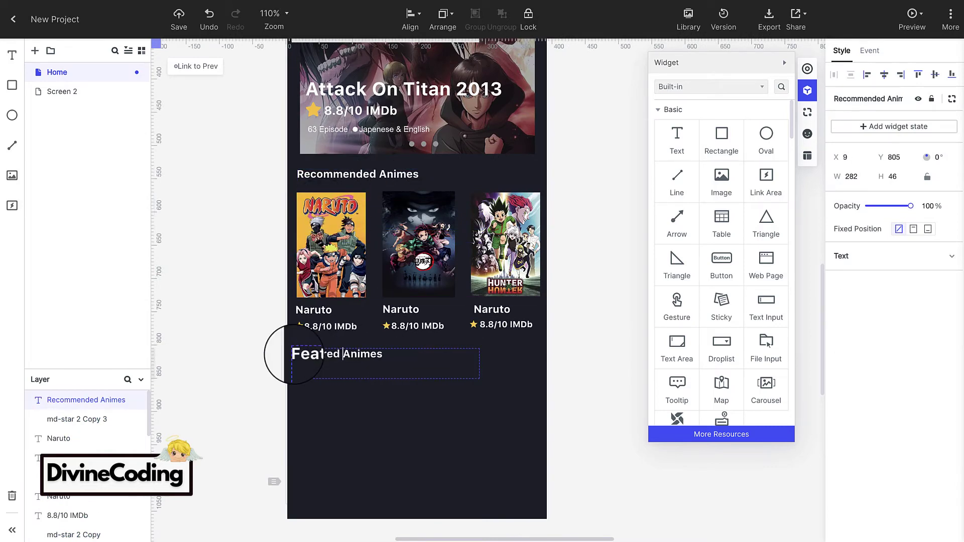
click(301, 241)
drag(301, 241, 326, 447)
- Unlock the dark background rectangle and lengthen it downwards to a height of about 1231
scroll(372, 337, down, 3)
click(409, 372)
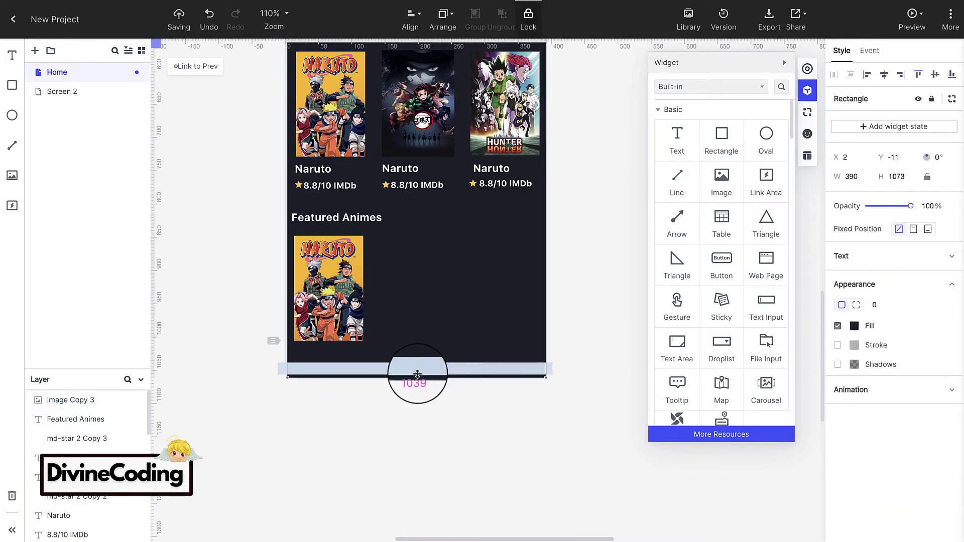
right_click(437, 379)
click(436, 360)
drag(436, 360, 436, 463)
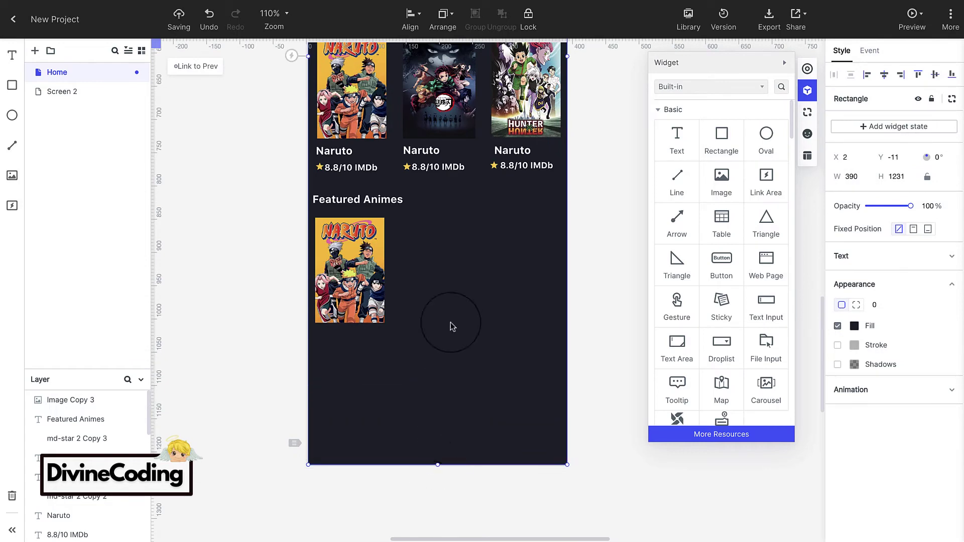
click(409, 465)
- Copy the Demon Slayer and Hunter x Hunter posters into the Featured Animes row beside the Naruto copy
scroll(498, 398, up, 3)
click(439, 173)
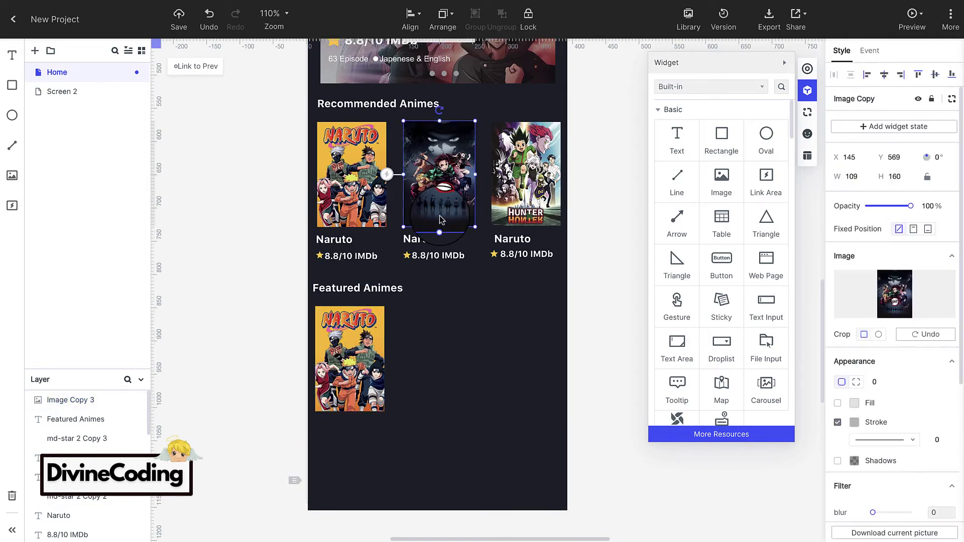
drag(439, 173, 442, 359)
click(508, 194)
drag(508, 193, 508, 272)
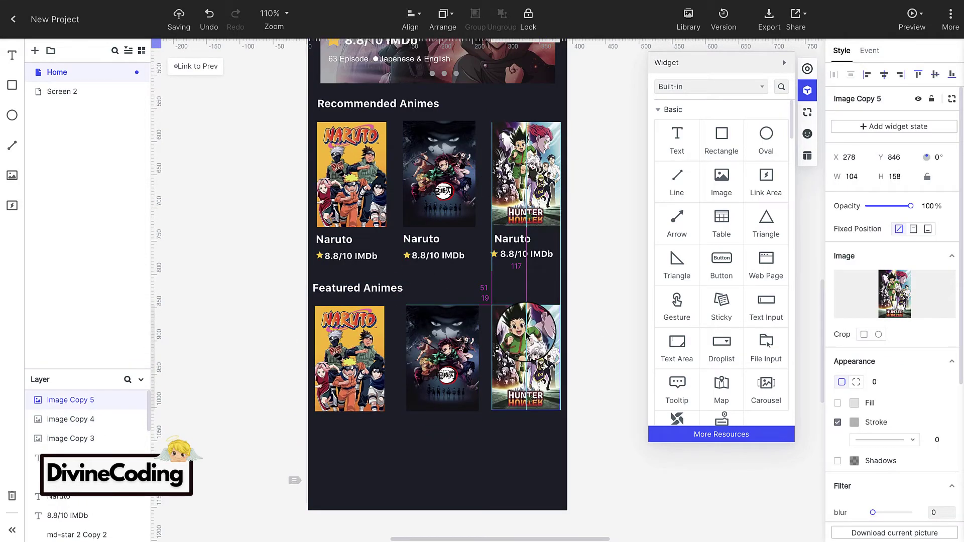
- Copy the title and star rating labels from the first row to beneath each of the three Featured Animes posters
drag(422, 246, 512, 246)
drag(334, 247, 336, 431)
drag(422, 246, 520, 436)
click(596, 394)
- Replace the three Featured Animes images with the Shield Hero (LN_Vol_6_ENG.jpg), Black Clover and dark red group posters from the Example folder
scroll(596, 394, up, 2)
click(349, 384)
click(894, 301)
click(894, 338)
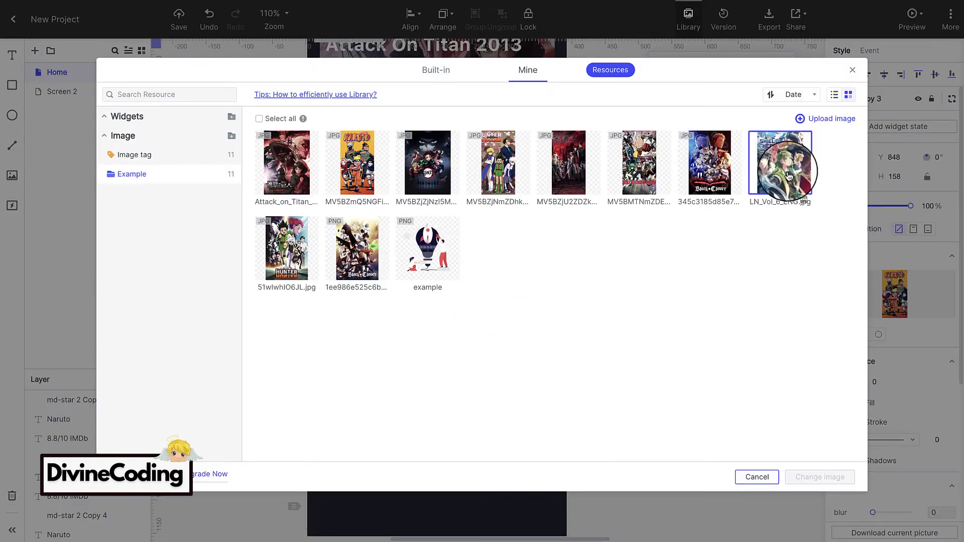
click(757, 477)
click(442, 384)
click(893, 301)
click(894, 338)
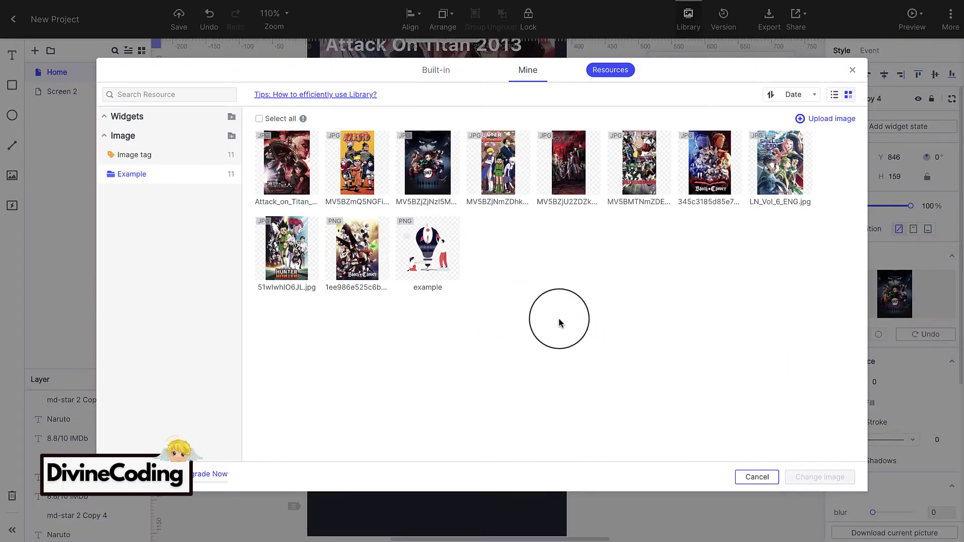
double_click(705, 161)
click(525, 384)
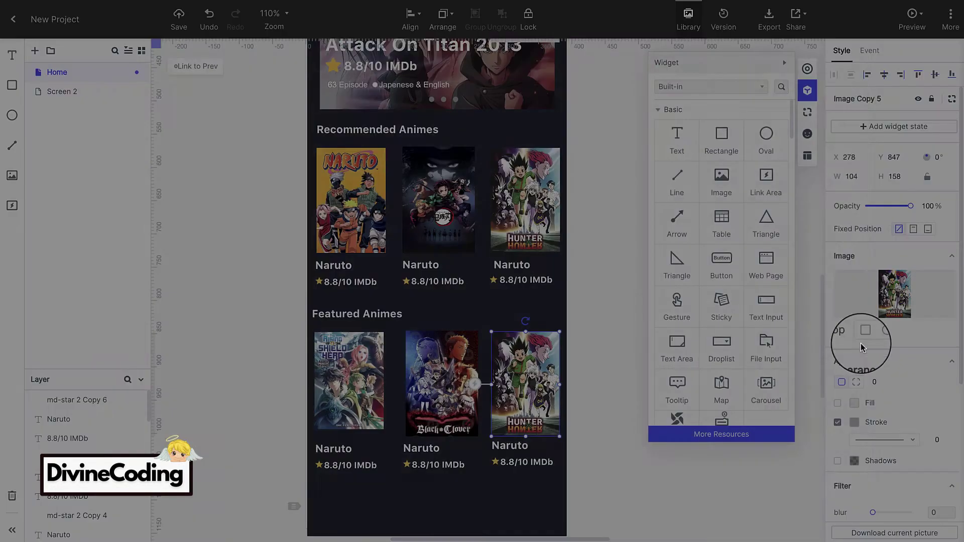
double_click(571, 172)
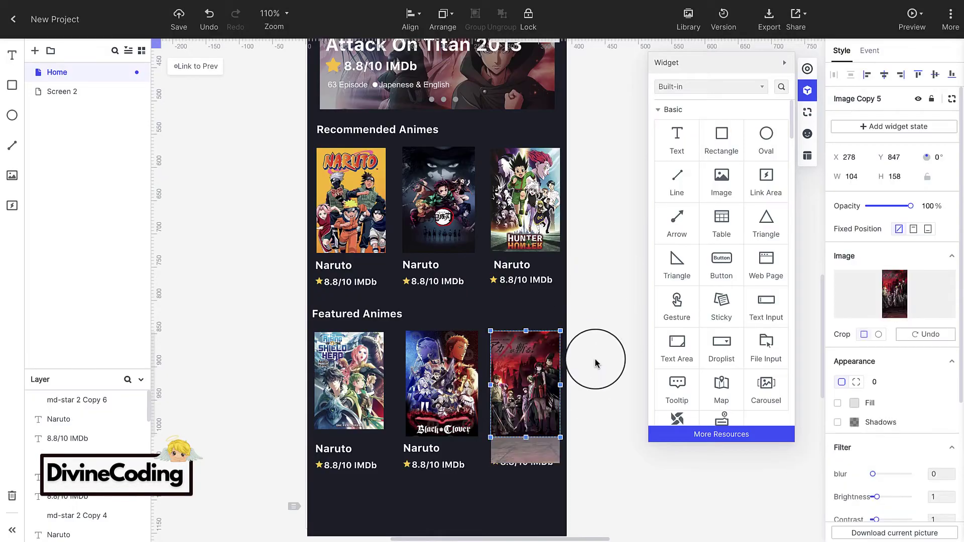
click(596, 363)
- Apply the SlideInLeft animation to the Recommended Animes heading
key(shift+1)
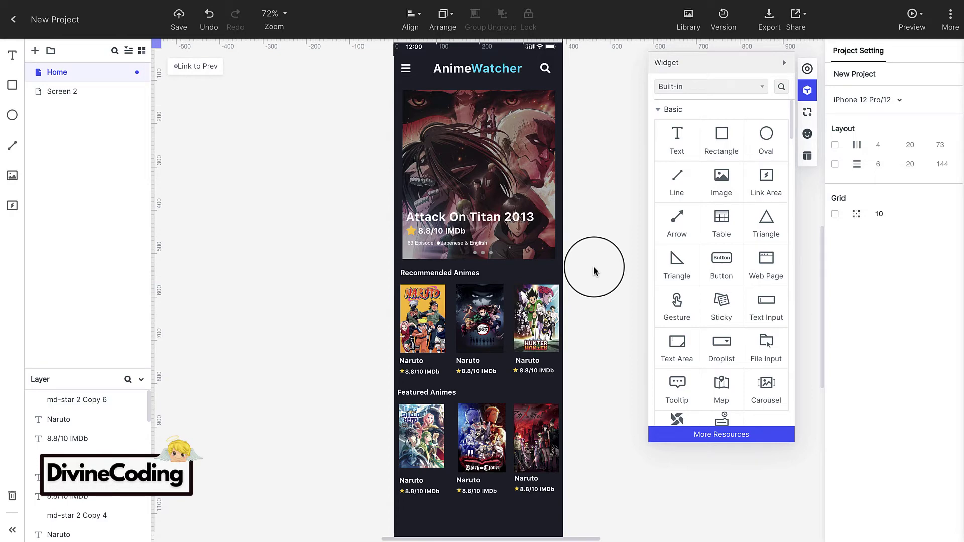
click(470, 278)
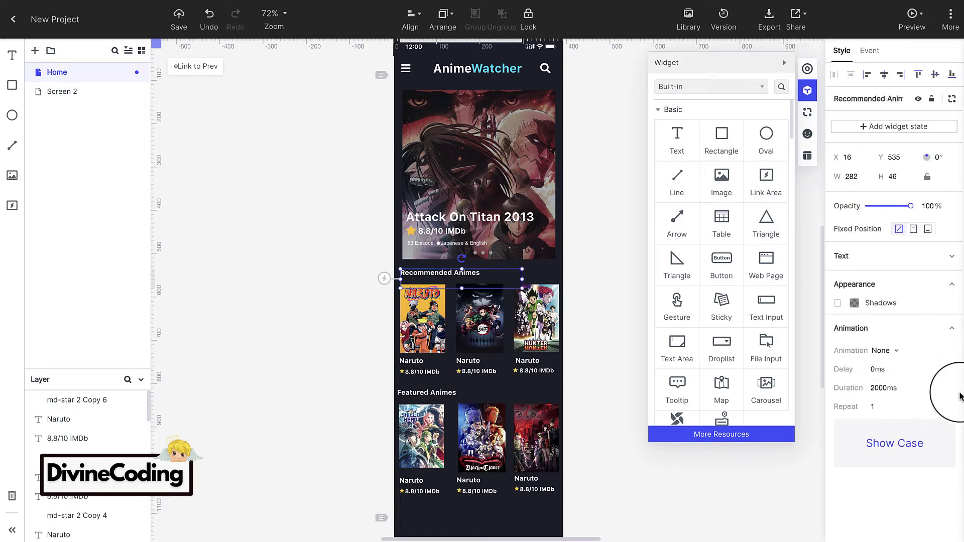
click(934, 351)
scroll(924, 321, down, 10)
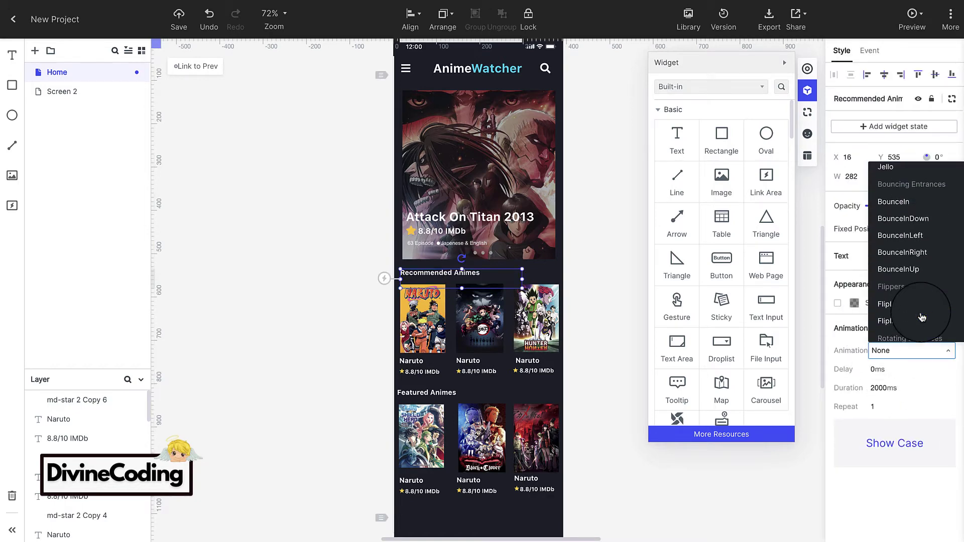
scroll(923, 318, up, 3)
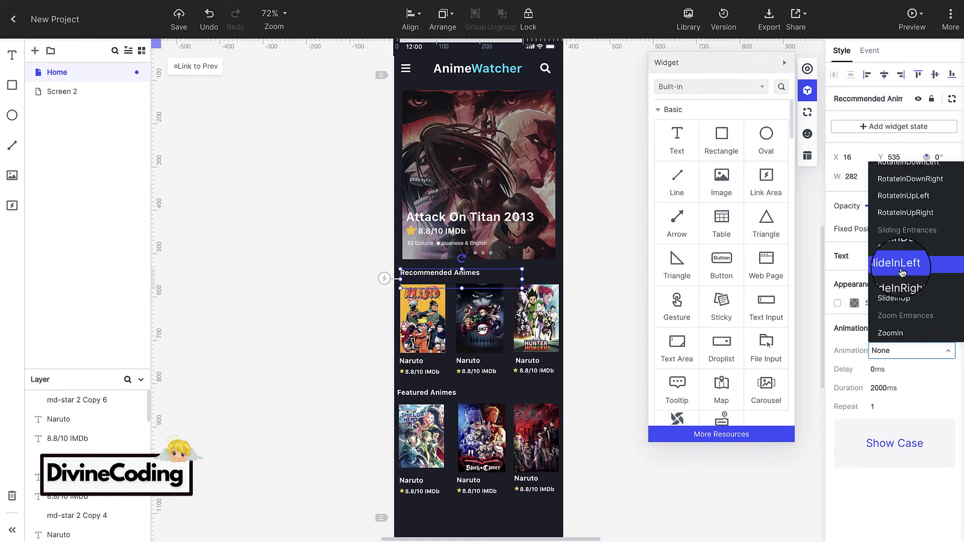
click(902, 272)
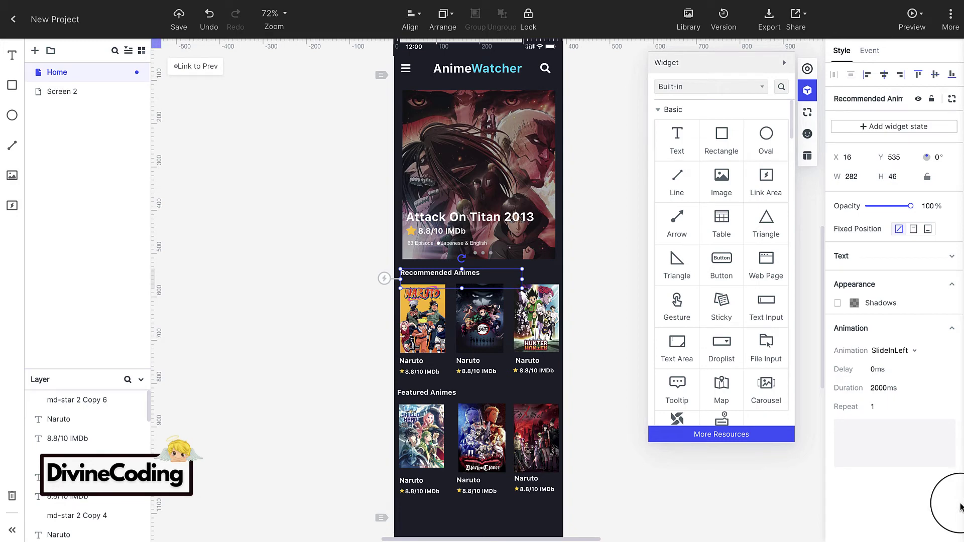
click(953, 390)
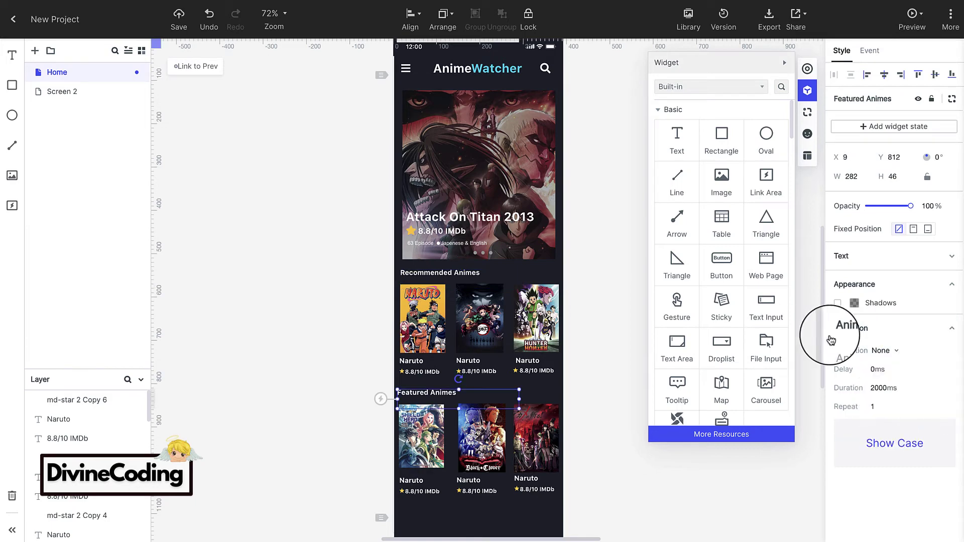
- Choose an entrance animation for the Featured Animes heading
click(902, 350)
scroll(928, 289, down, 10)
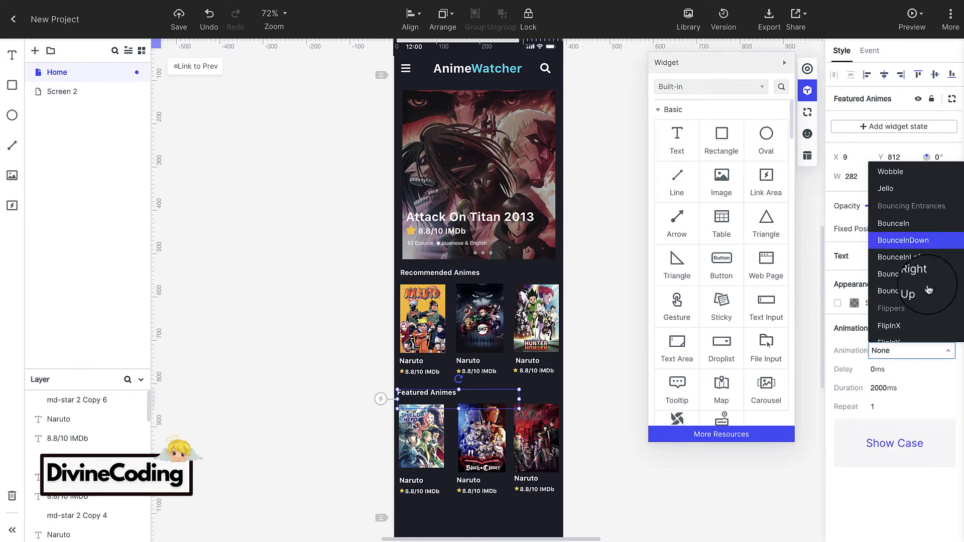
click(921, 291)
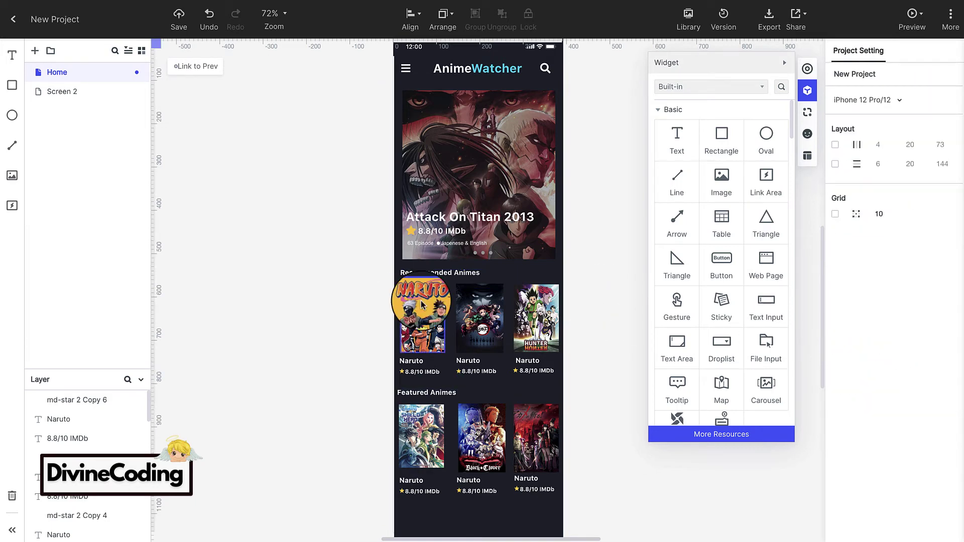
- Choose an entrance animation for each of the Naruto, Demon Slayer and Hunter x Hunter posters in the Recommended Animes row
click(422, 319)
scroll(899, 352, down, 5)
click(911, 398)
scroll(904, 352, down, 10)
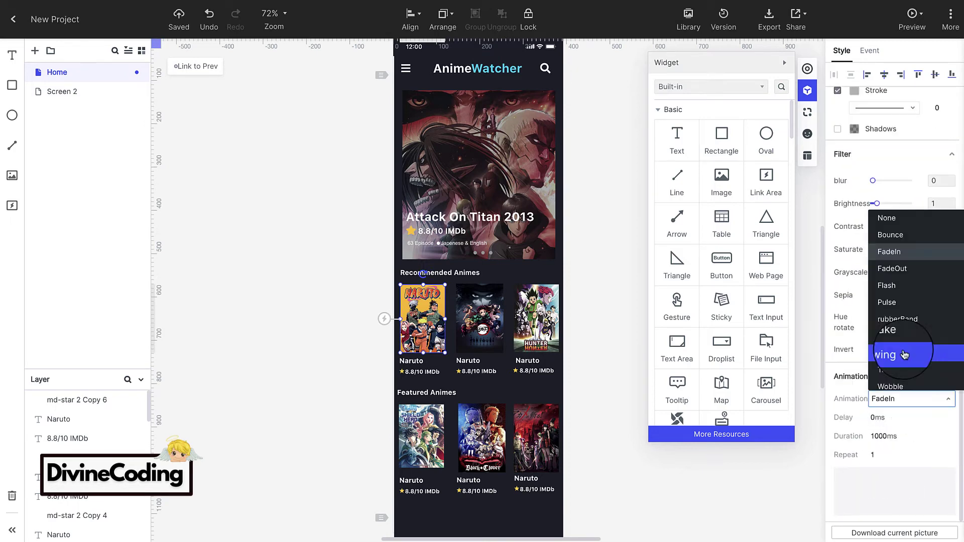
click(901, 344)
click(454, 311)
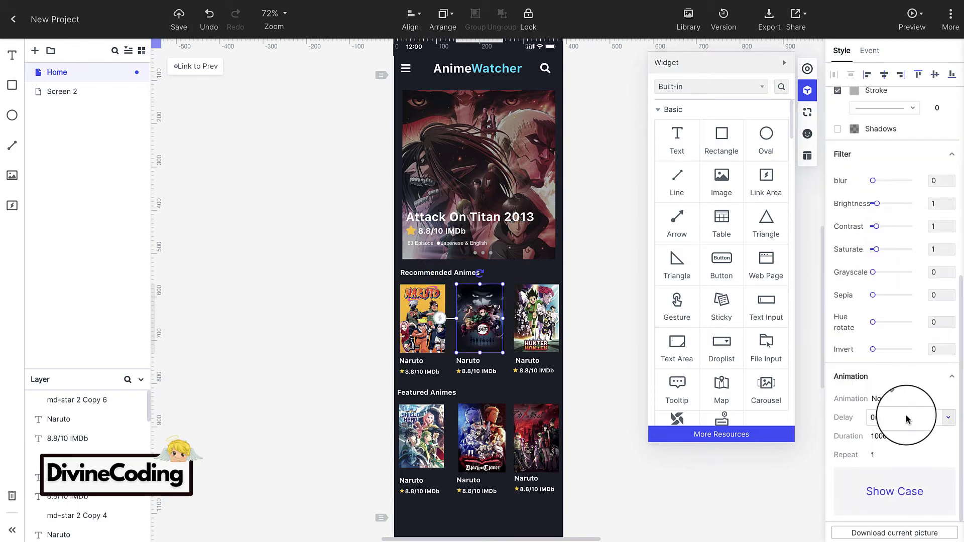
click(912, 399)
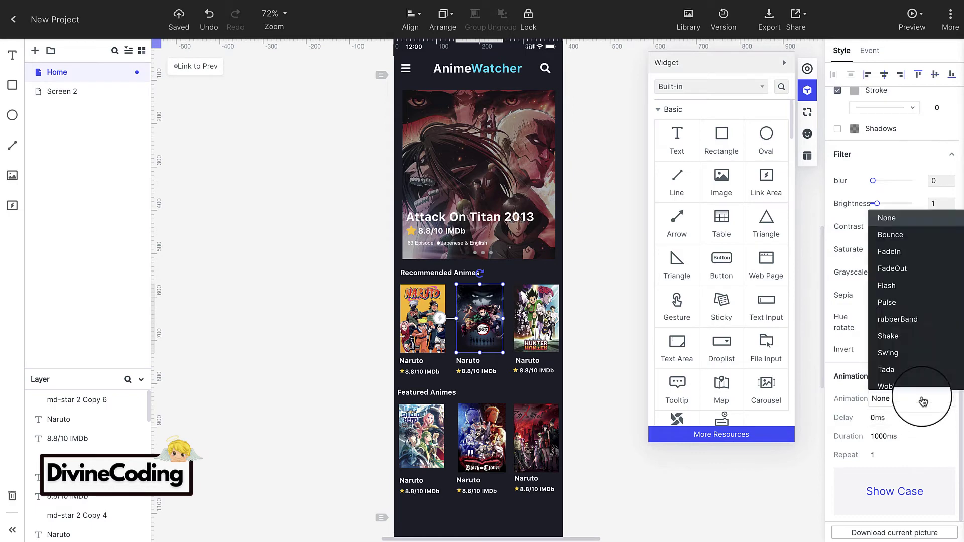
scroll(919, 352, down, 5)
click(919, 366)
click(536, 318)
click(912, 399)
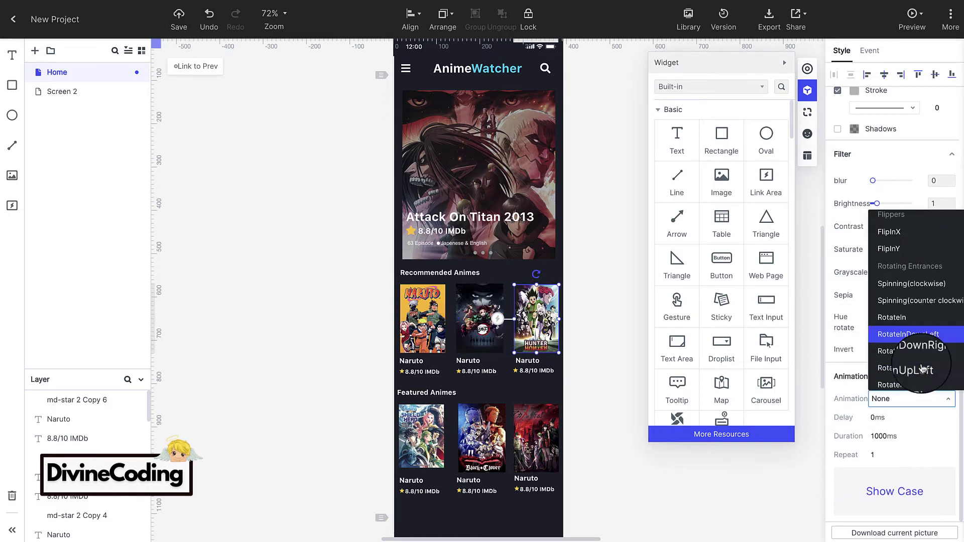
click(924, 369)
- Apply the SlideInLeft animation to the Shield Hero, Black Clover and dark red group posters in the Featured Animes row
click(422, 437)
click(912, 399)
scroll(909, 316, down, 3)
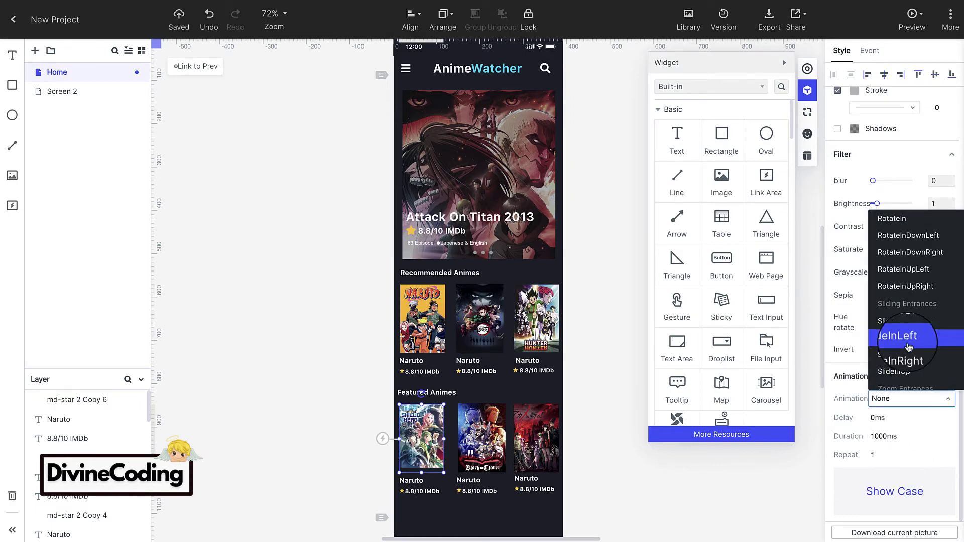
click(909, 347)
click(481, 437)
click(907, 402)
click(917, 354)
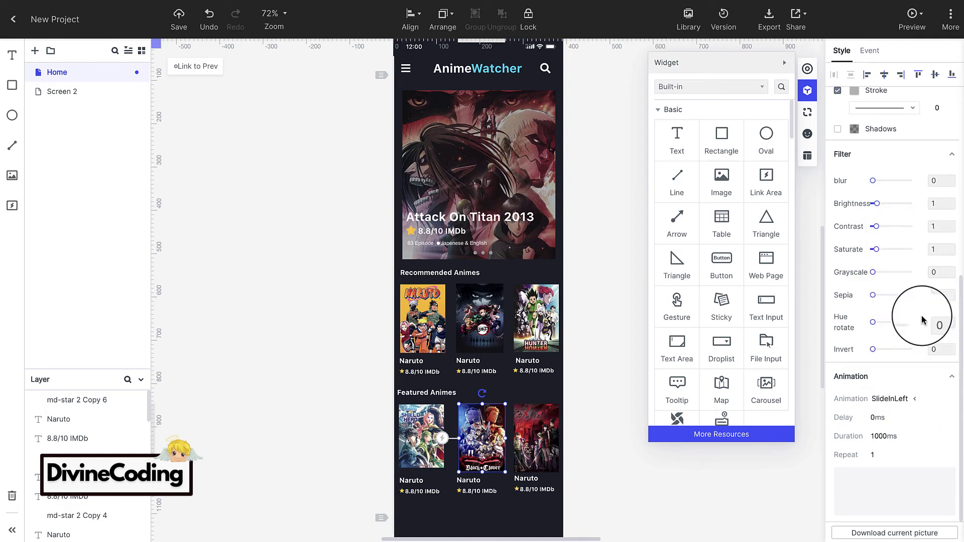
click(536, 437)
click(912, 398)
scroll(909, 327, down, 3)
click(926, 342)
click(757, 489)
scroll(350, 335, down, 1)
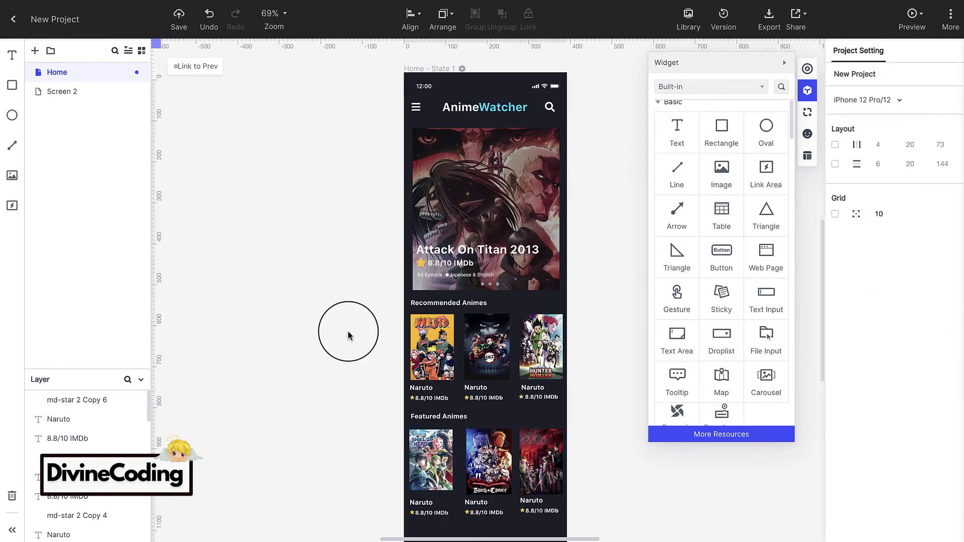
drag(368, 335, 601, 334)
drag(313, 455, 577, 455)
drag(307, 287, 409, 314)
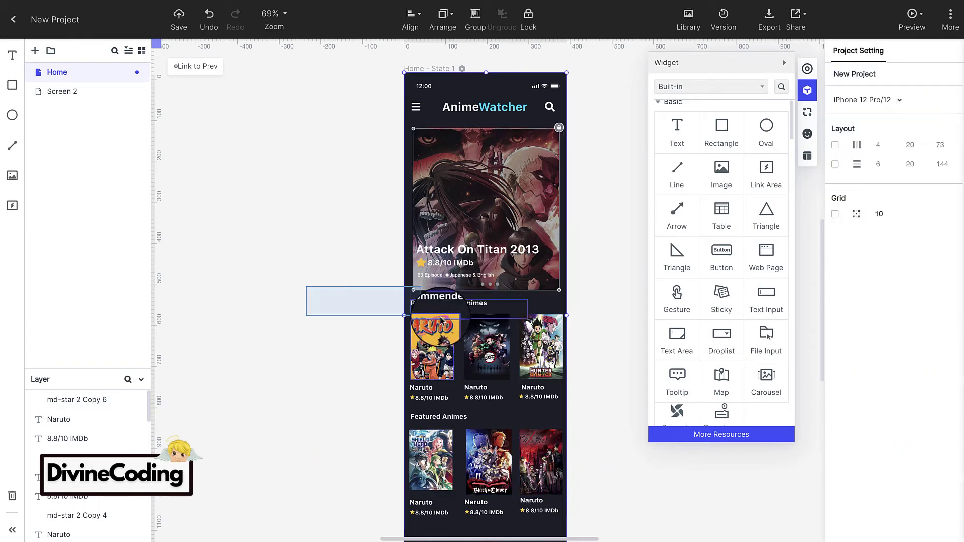
scroll(585, 402, down, 1)
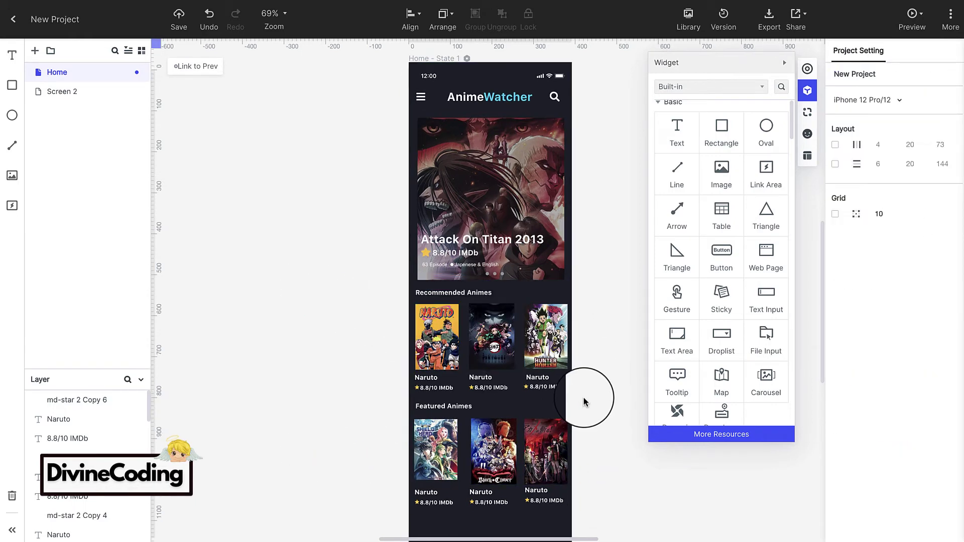
- Preview the Home screen prototype, check its animations and both poster rows, and return to the editor
click(912, 14)
scroll(552, 195, down, 4)
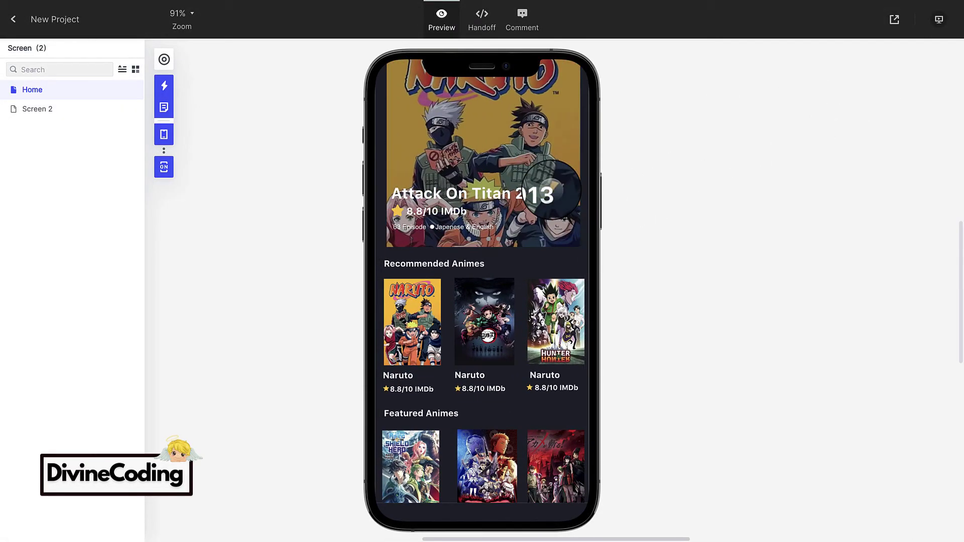
scroll(552, 191, up, 4)
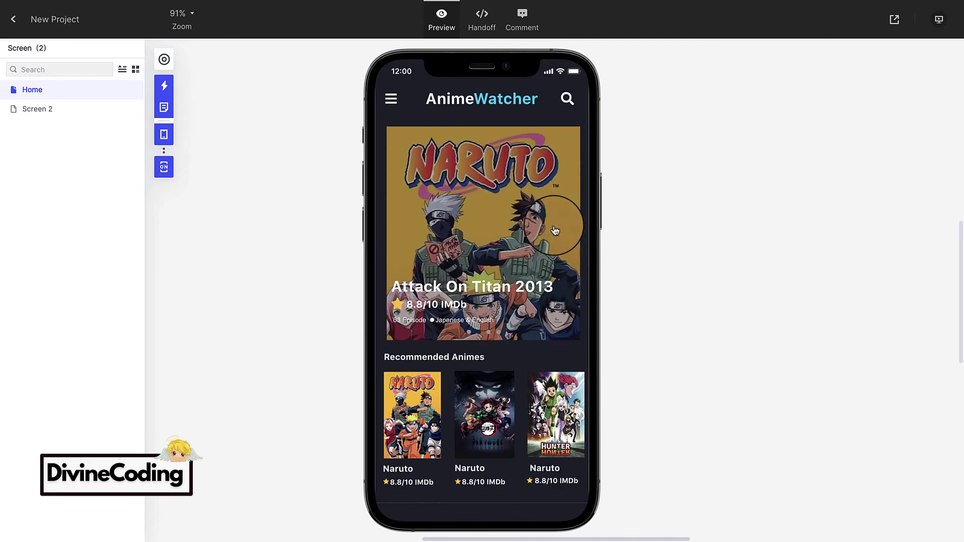
drag(701, 179, 708, 179)
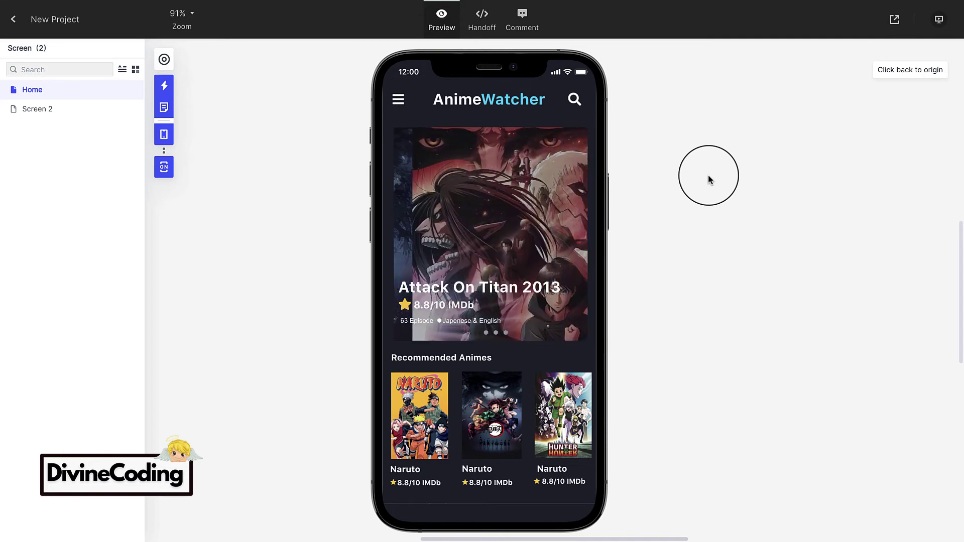
click(13, 19)
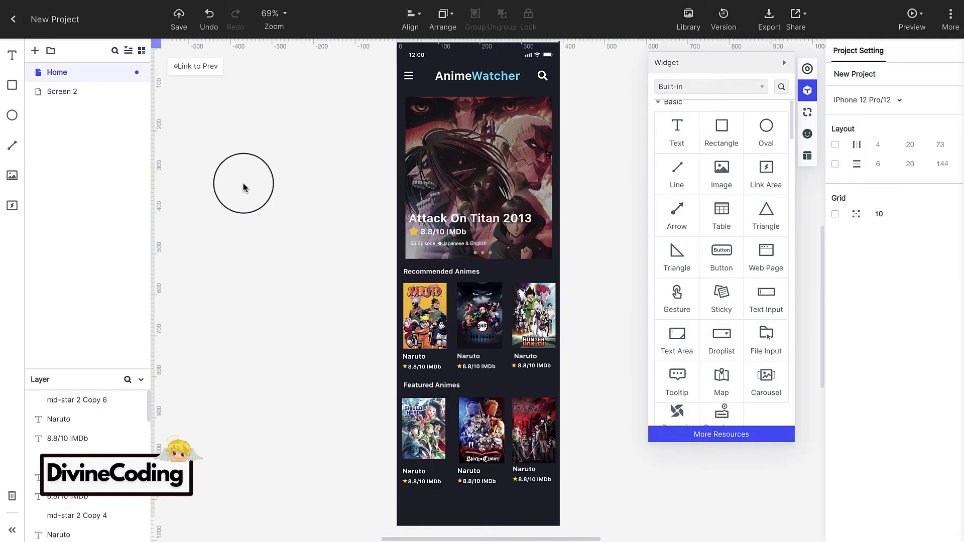
- Add two blank screens after Screen 2 in the project's screen list
click(80, 93)
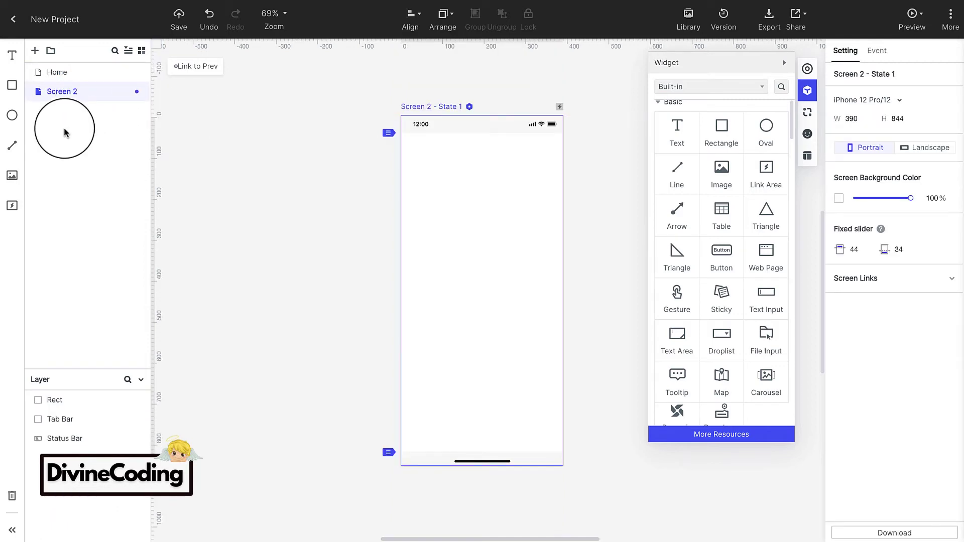
click(35, 52)
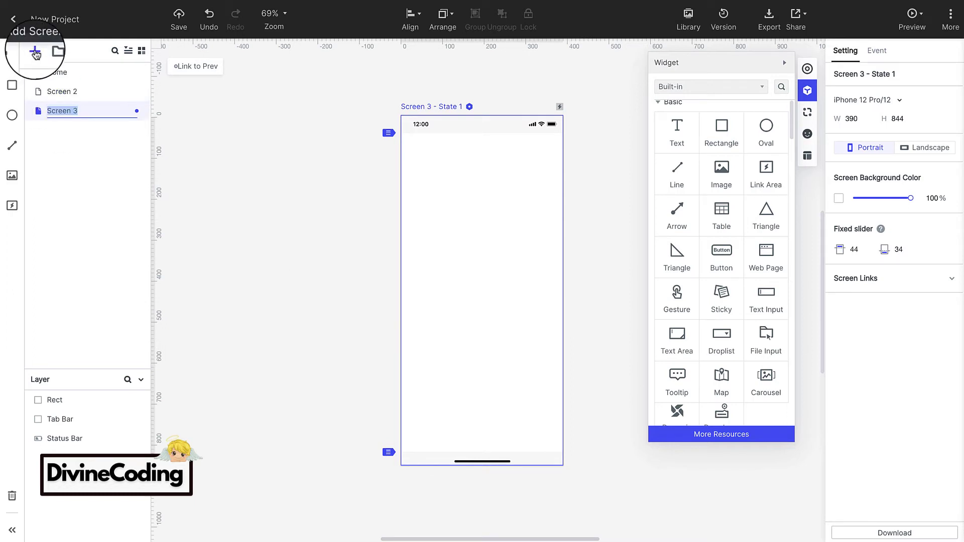
click(36, 52)
click(299, 161)
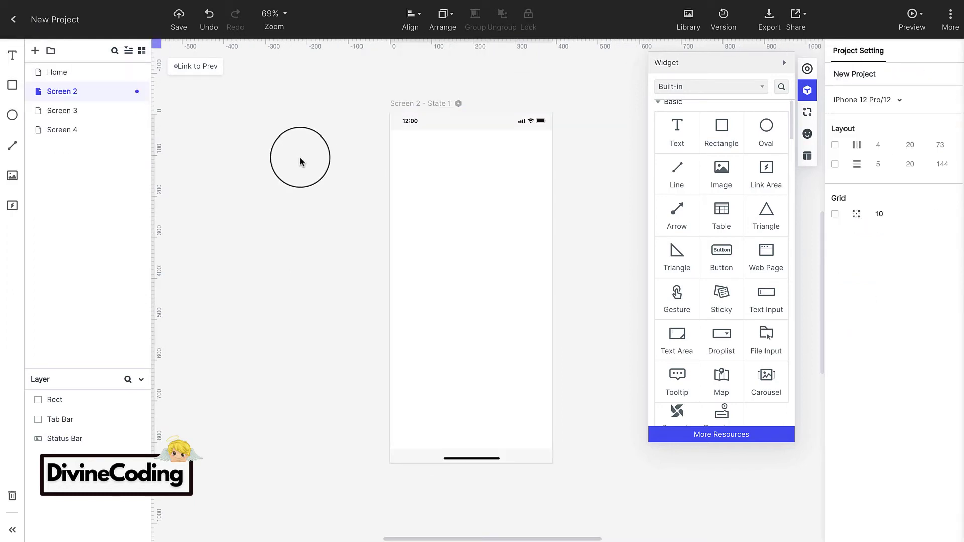
- Delete the default status bar and the bottom tab bar elements from Screen 2
drag(286, 124, 648, 174)
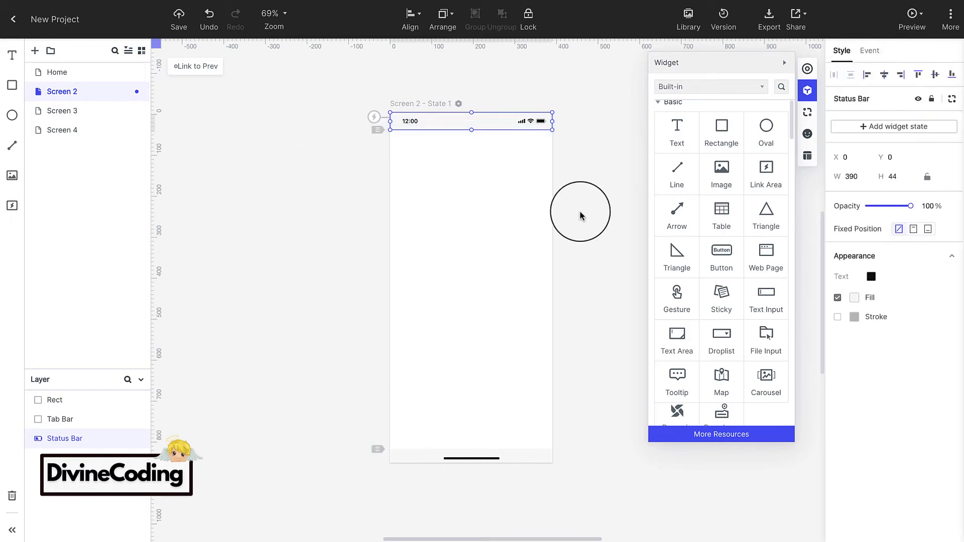
key(Delete)
drag(366, 425, 659, 483)
key(Delete)
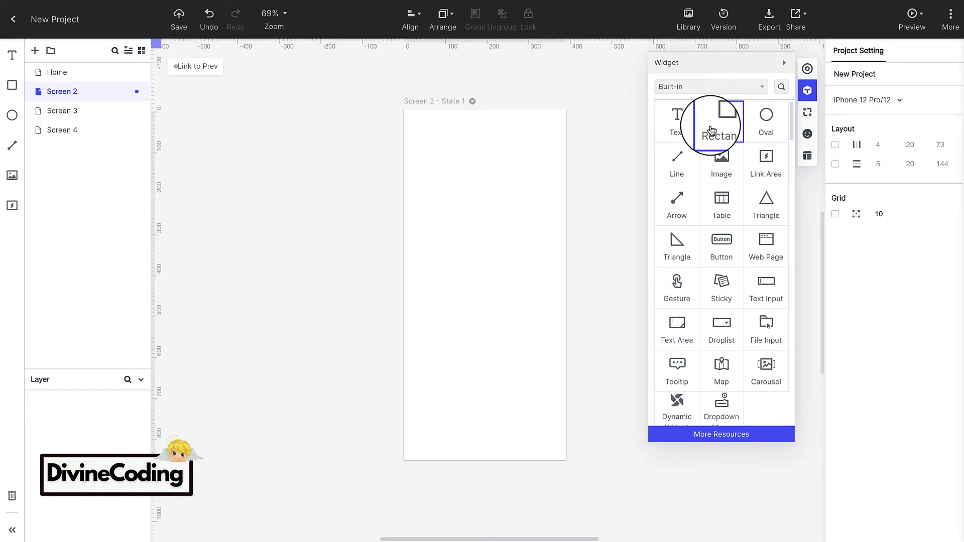
- Cover Screen 2 with a 390 × 844 rectangle and paste the copied dark background colour code as its fill
scroll(713, 131, down, 1)
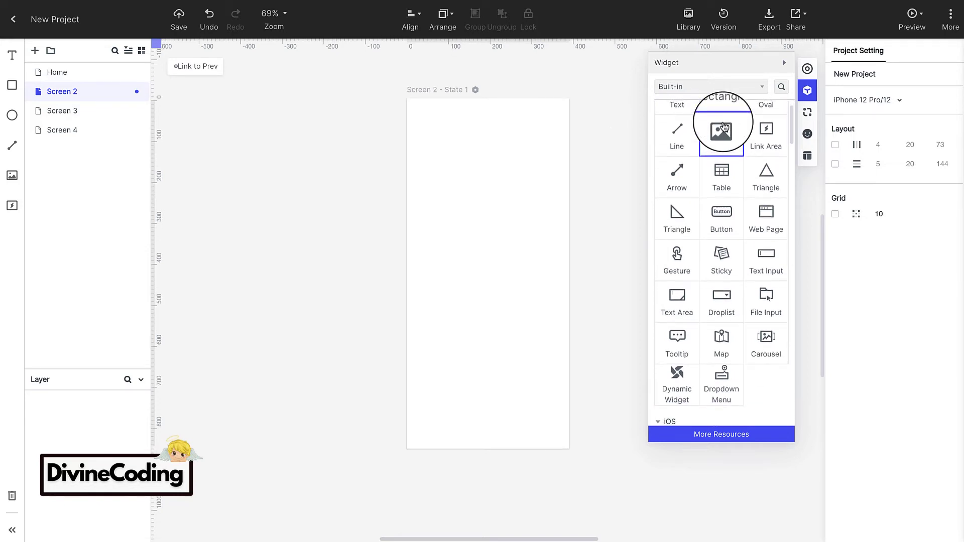
scroll(723, 130, up, 1)
drag(723, 131, 460, 445)
drag(488, 267, 562, 264)
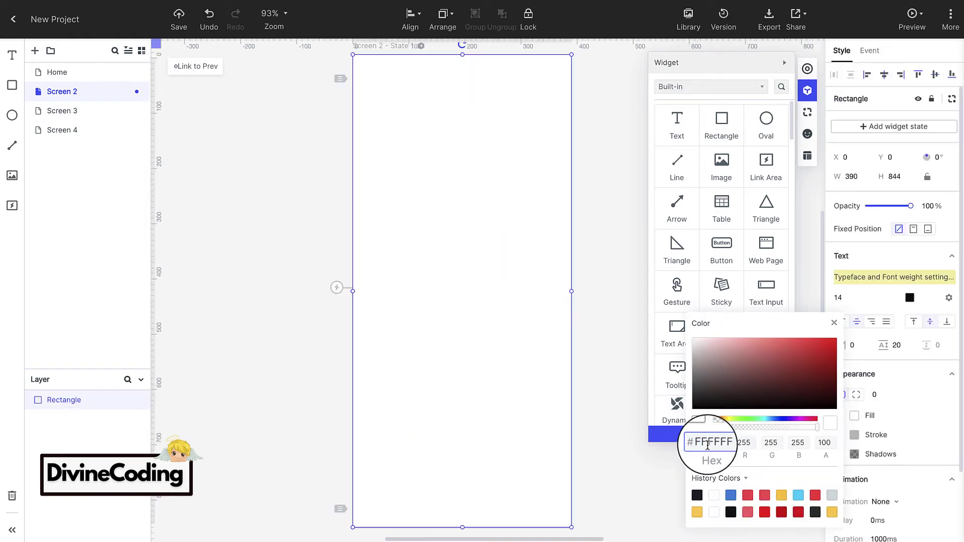
key(ctrl+v)
click(618, 164)
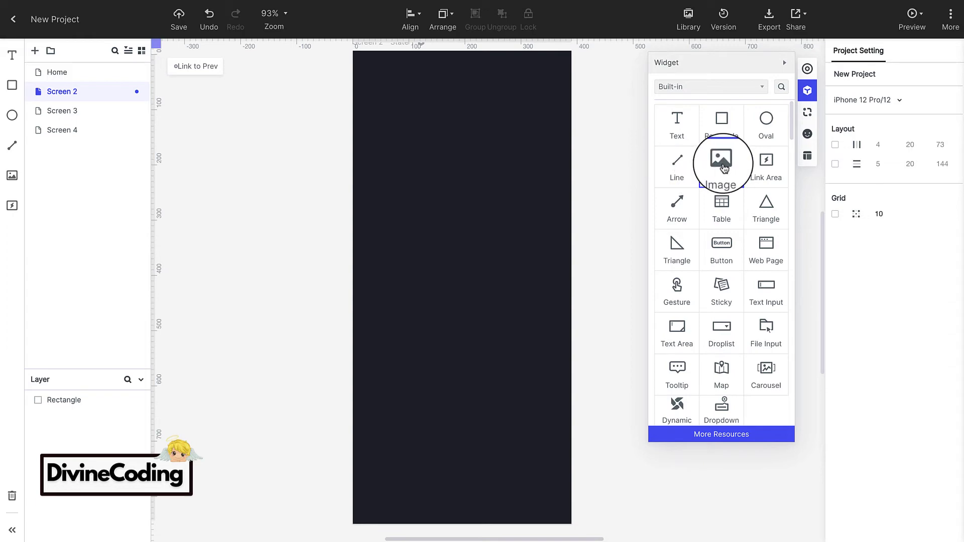
- Place an image placeholder across the upper part of Screen 2, about 390 wide and 515 high
drag(722, 166, 429, 308)
drag(488, 185, 595, 186)
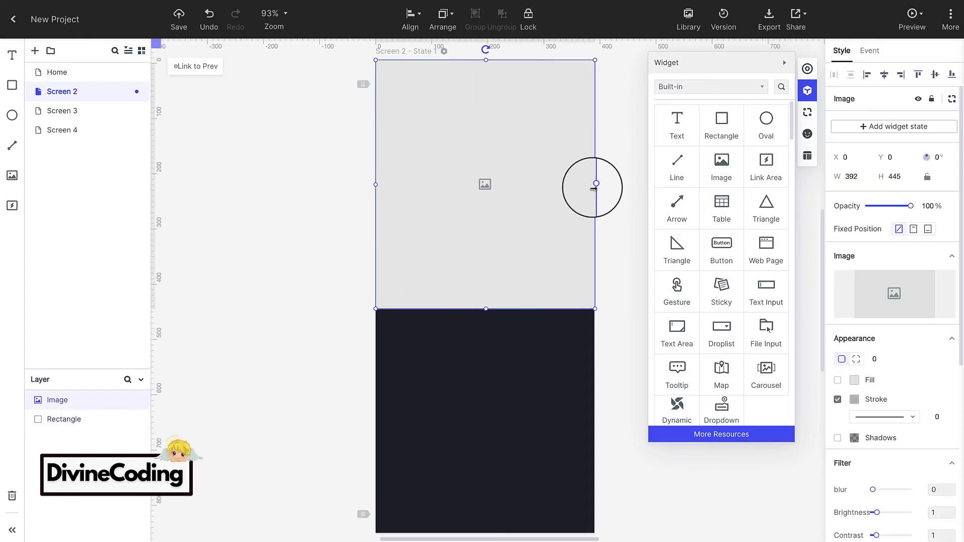
drag(486, 308, 486, 344)
click(310, 164)
scroll(450, 161, down, 2)
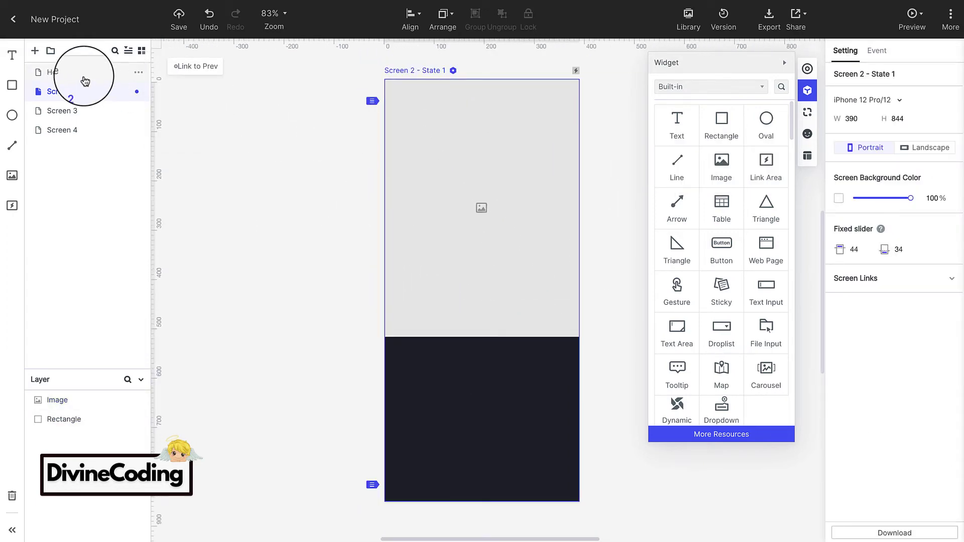
- Check the Home screen's featured artwork and replace the Screen 2 placeholder with the Attack on Titan poster from the library
click(80, 75)
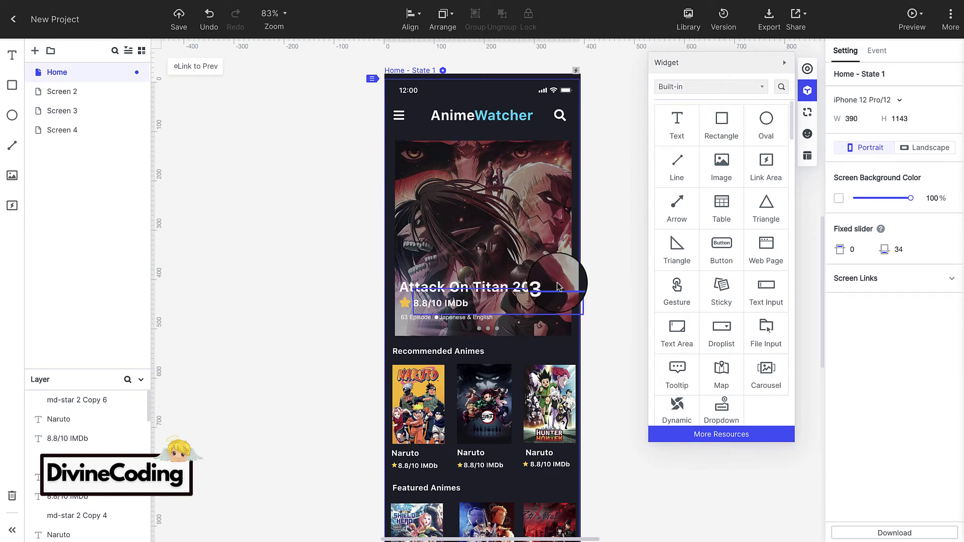
click(78, 94)
click(517, 226)
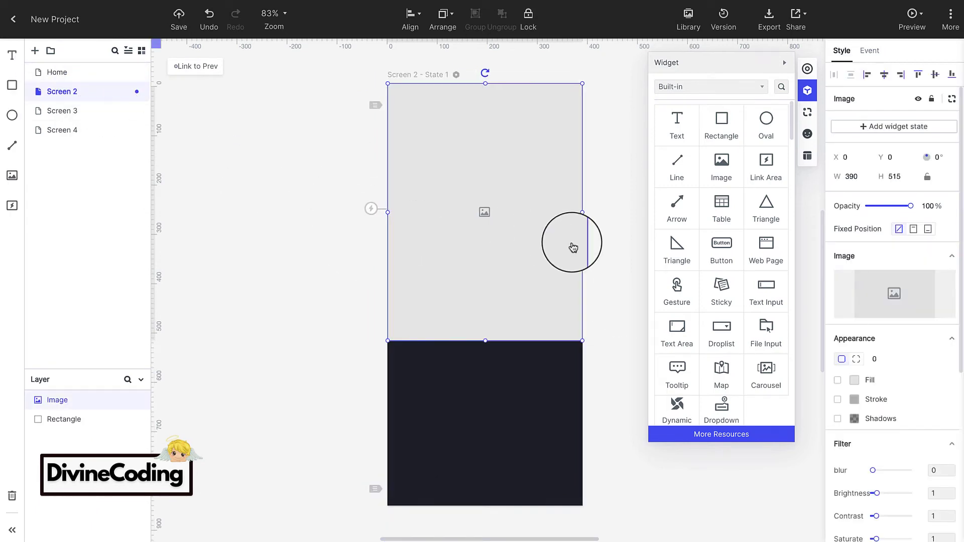
mouse_move(901, 302)
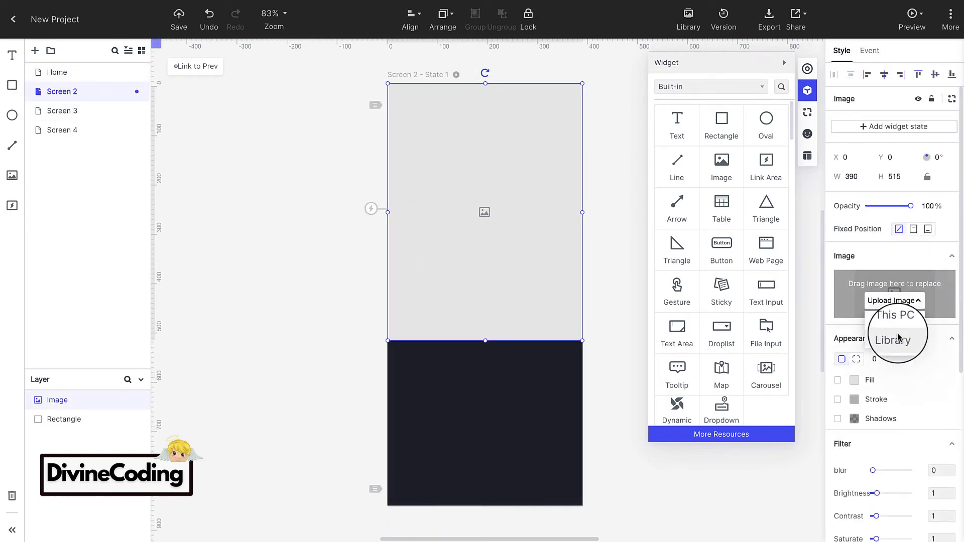
click(898, 338)
click(284, 161)
click(814, 476)
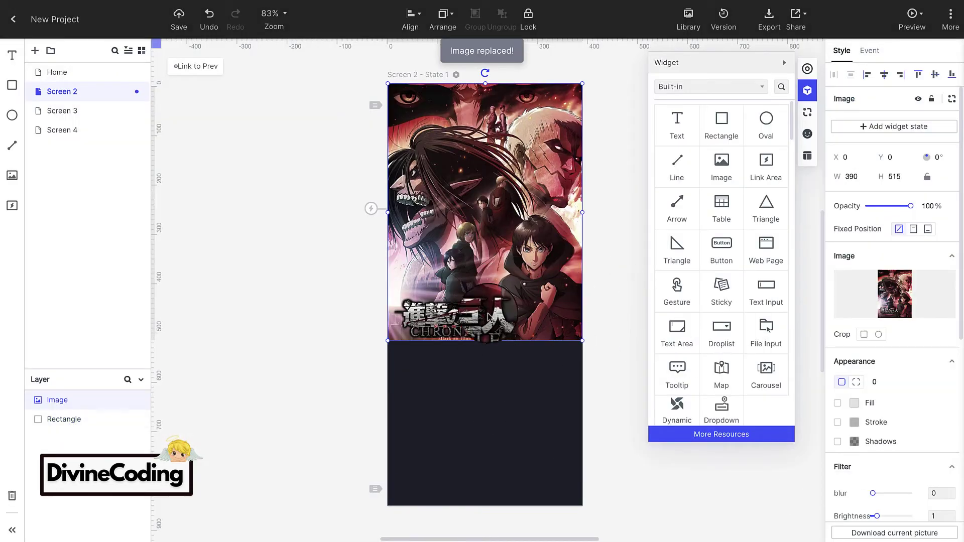
- Shorten the Screen 2 poster to about 466 high and place a rectangle about 378 × 111 directly below it
drag(489, 341, 531, 317)
click(318, 241)
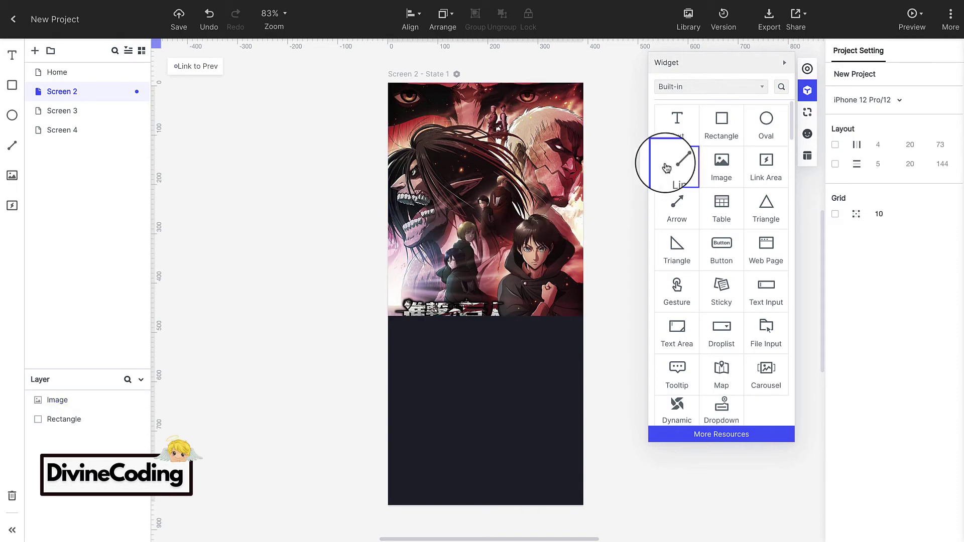
drag(720, 140, 483, 315)
click(622, 372)
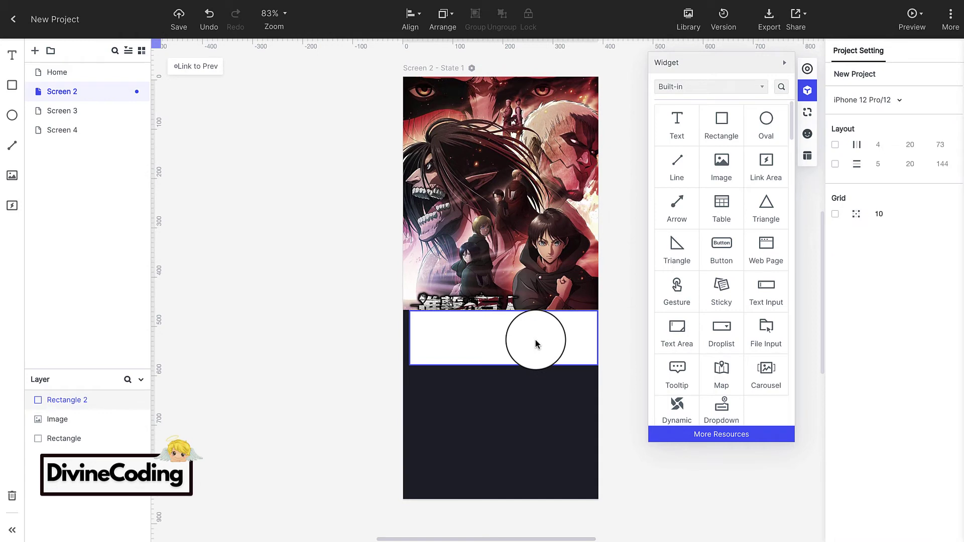
- Fill the new rectangle below the poster with the copied dark background colour and turn off its stroke
click(536, 344)
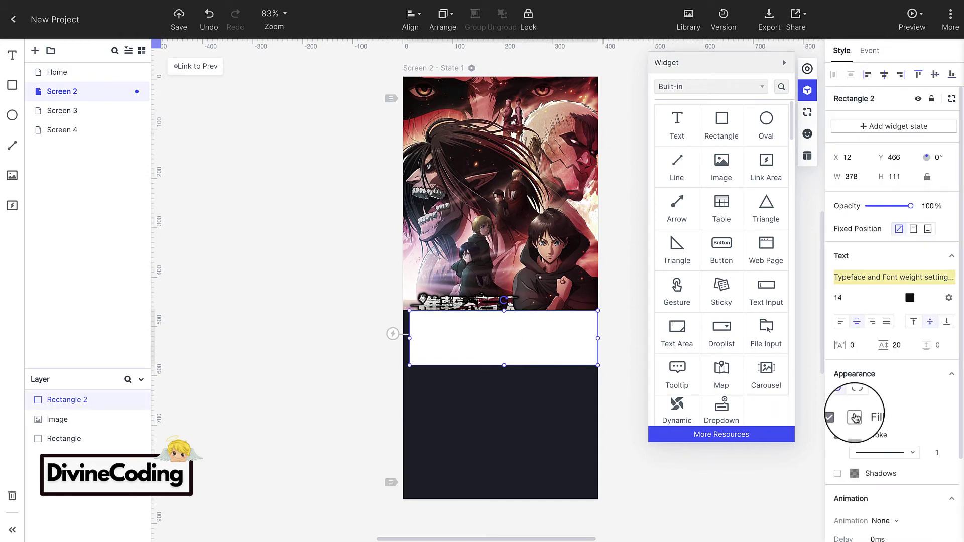
click(855, 415)
click(719, 440)
key(ctrl+v)
click(837, 437)
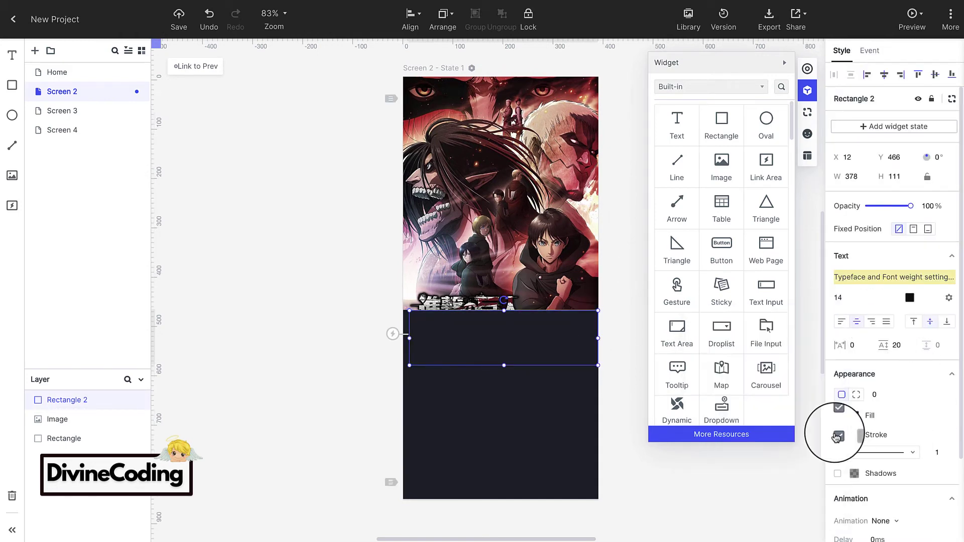
click(836, 437)
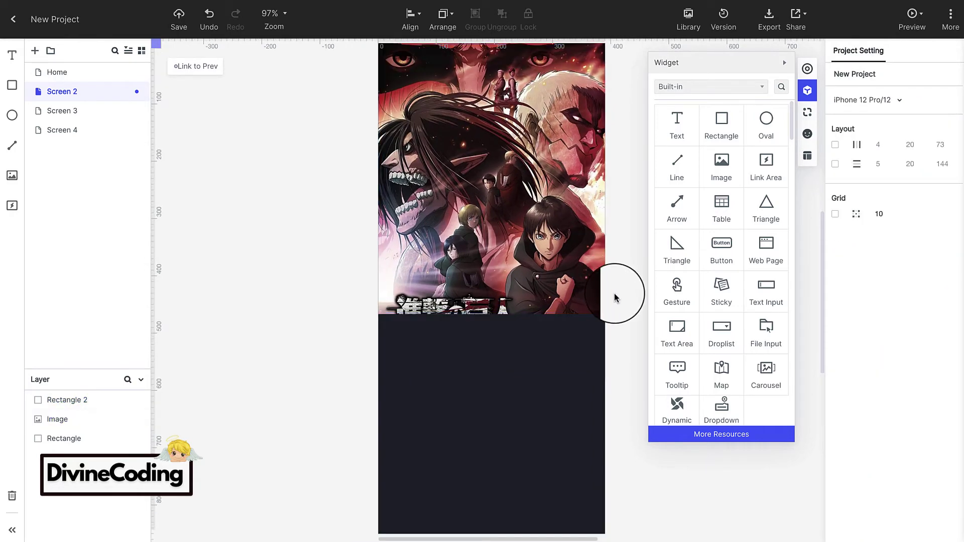
- Widen the dark rectangle to 390, position it at X 0, Y 452 over the poster's lower edge, and round its upper-right corner
click(528, 330)
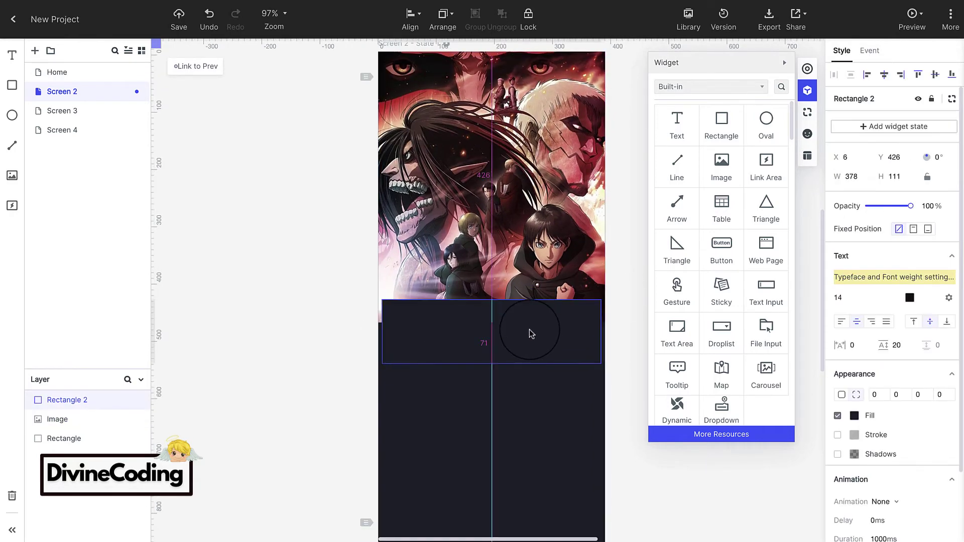
click(908, 395)
click(908, 400)
click(491, 271)
drag(491, 322, 491, 332)
drag(488, 337, 491, 348)
drag(386, 331, 379, 331)
mouse_move(507, 335)
mouse_down()
mouse_move(510, 349)
mouse_move(510, 338)
mouse_up()
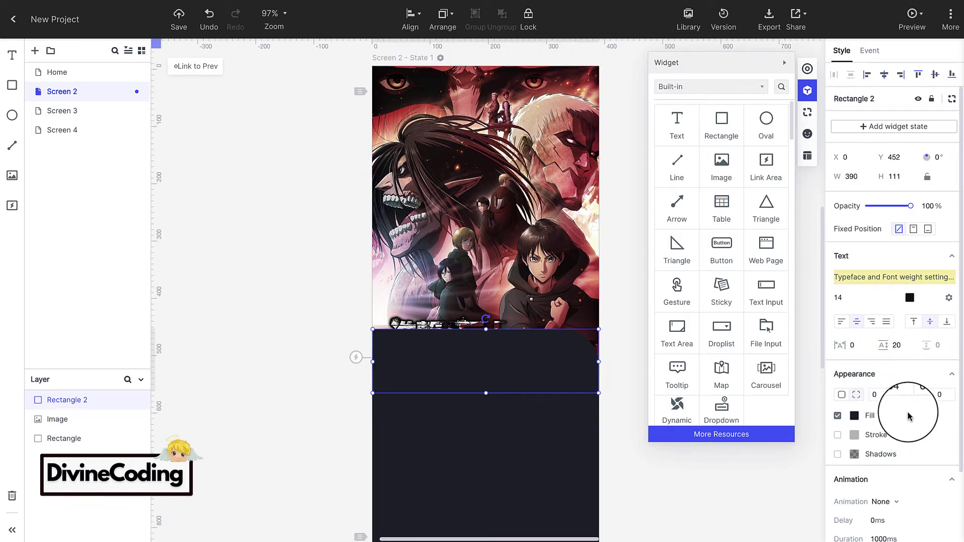
- Stretch the poster to 390 × 537 behind the dark rectangle and give it a rounded lower-left corner
click(613, 345)
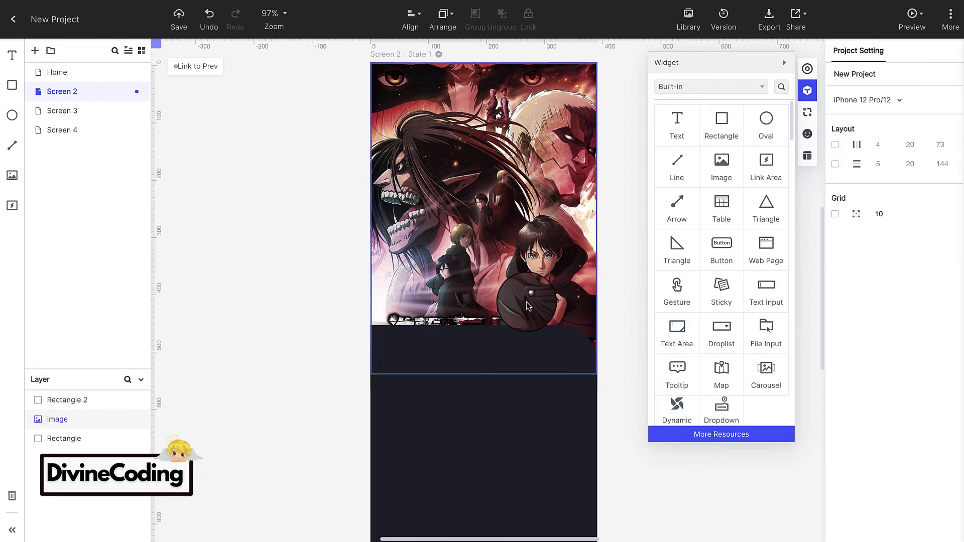
click(527, 303)
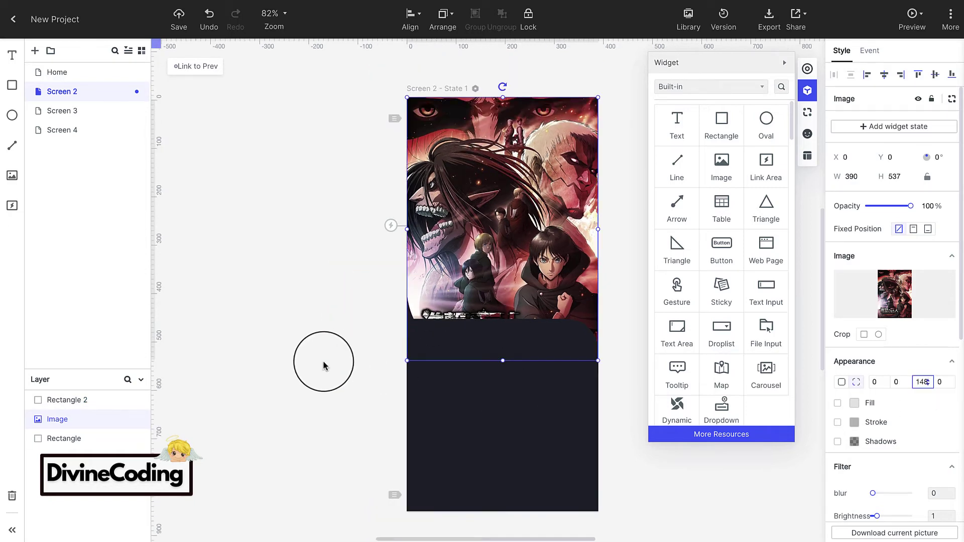
click(414, 345)
click(617, 337)
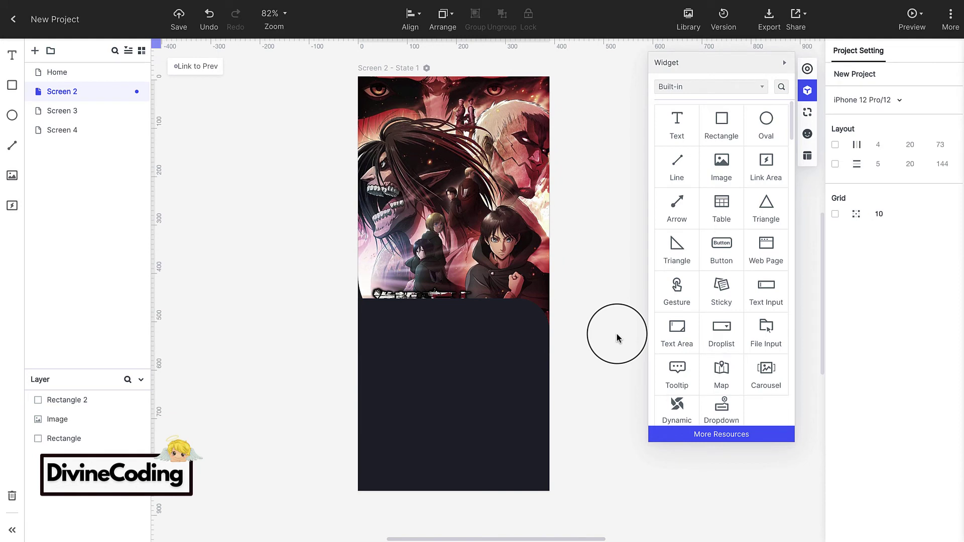
- Add a solid Font Awesome circle icon about 58 × 58 at the poster's lower-right edge and give it the dark background colour
click(816, 136)
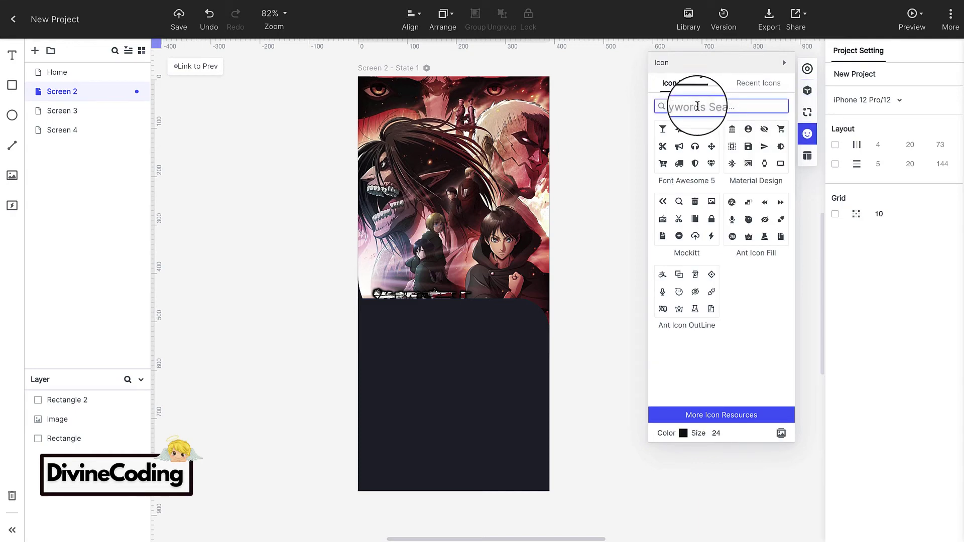
click(698, 107)
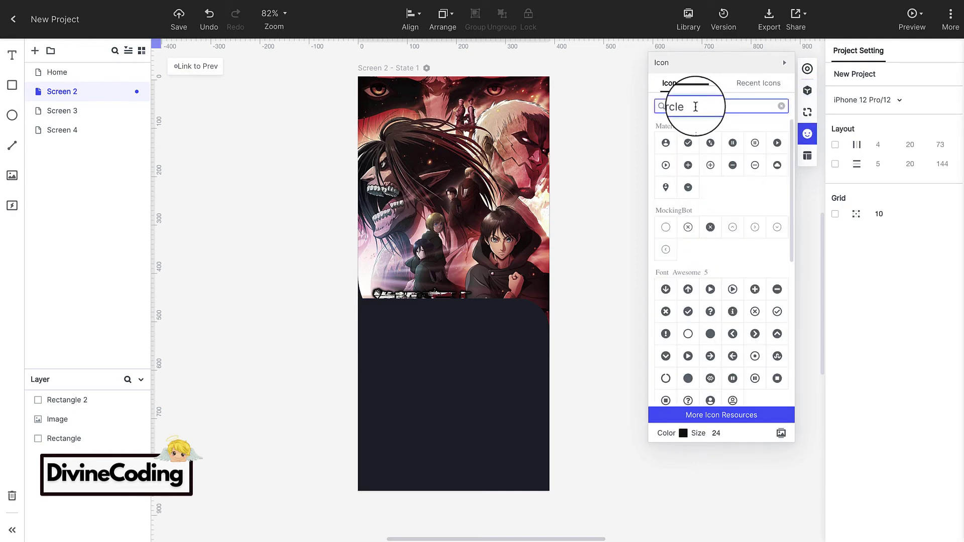
drag(711, 334, 520, 297)
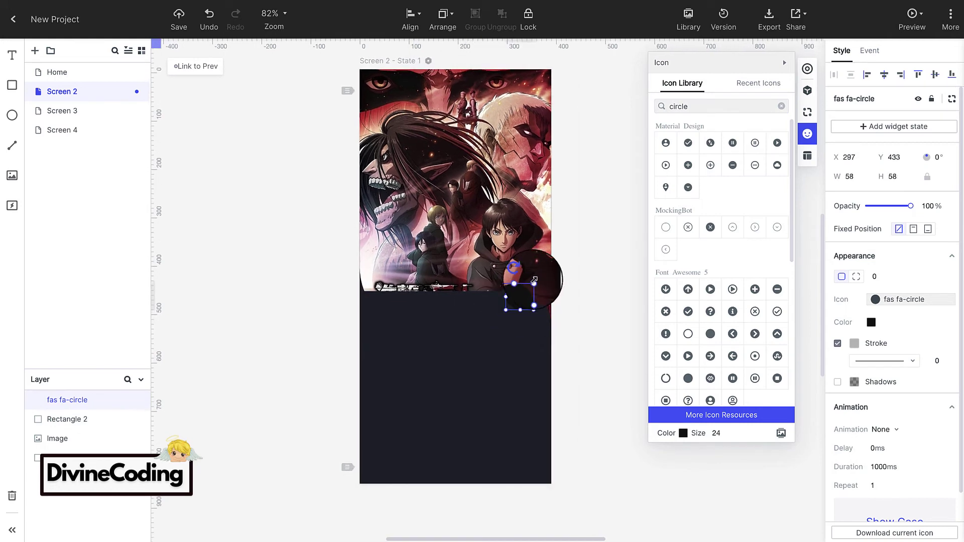
click(871, 322)
click(628, 327)
- Find the solid Font Awesome heart icon, centre it on the dark circle at 24 × 24, and colour it #FF4E4E
click(699, 106)
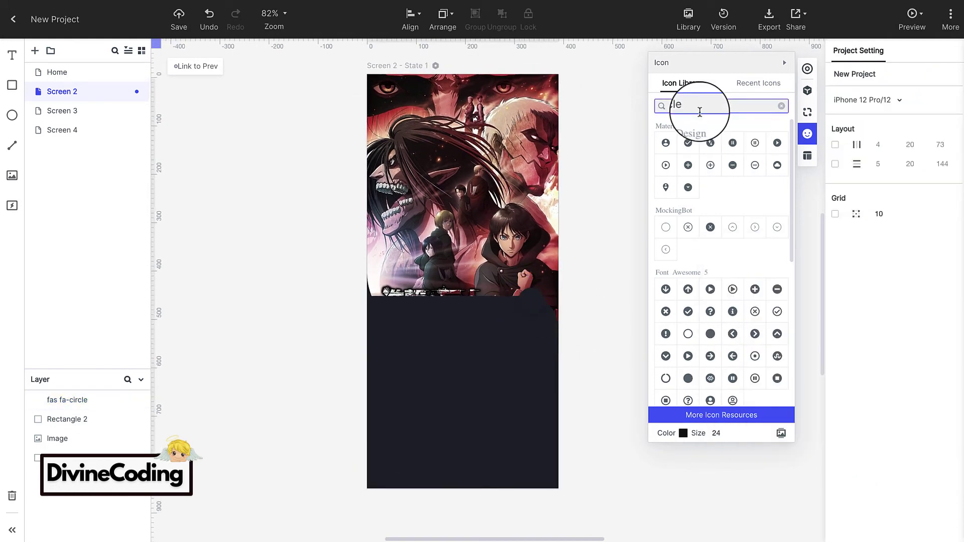
double_click(699, 107)
text(heart)
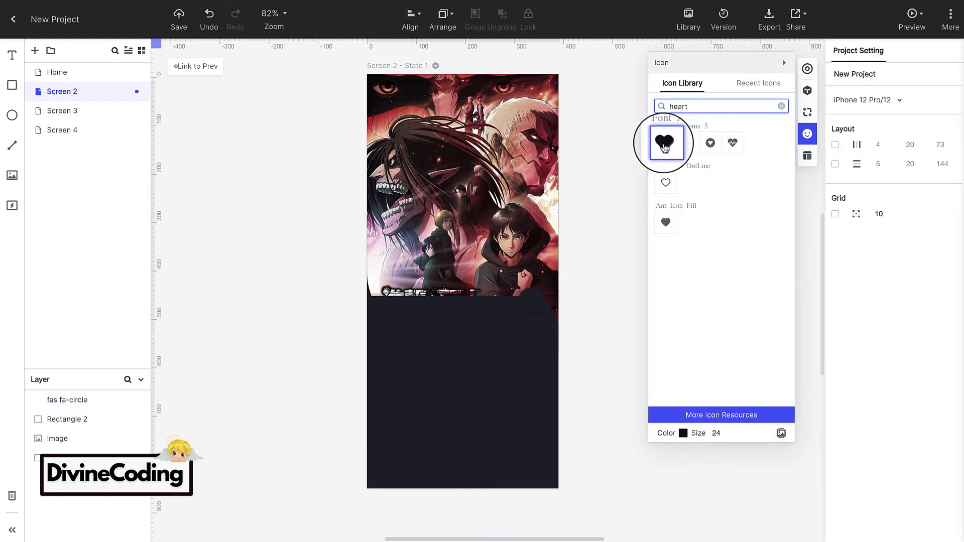
drag(665, 142, 535, 300)
click(875, 322)
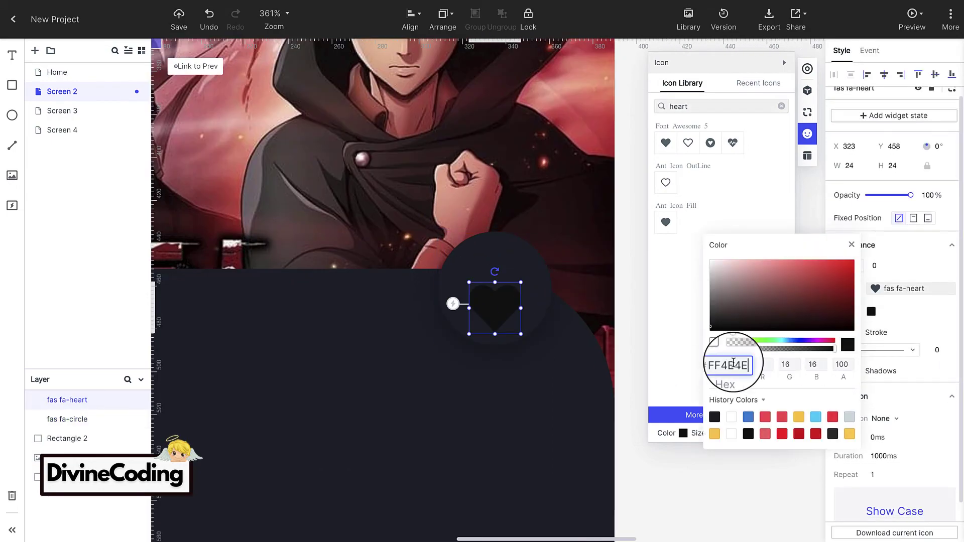
click(504, 282)
scroll(505, 276, up, 1)
scroll(506, 269, down, 10)
click(566, 263)
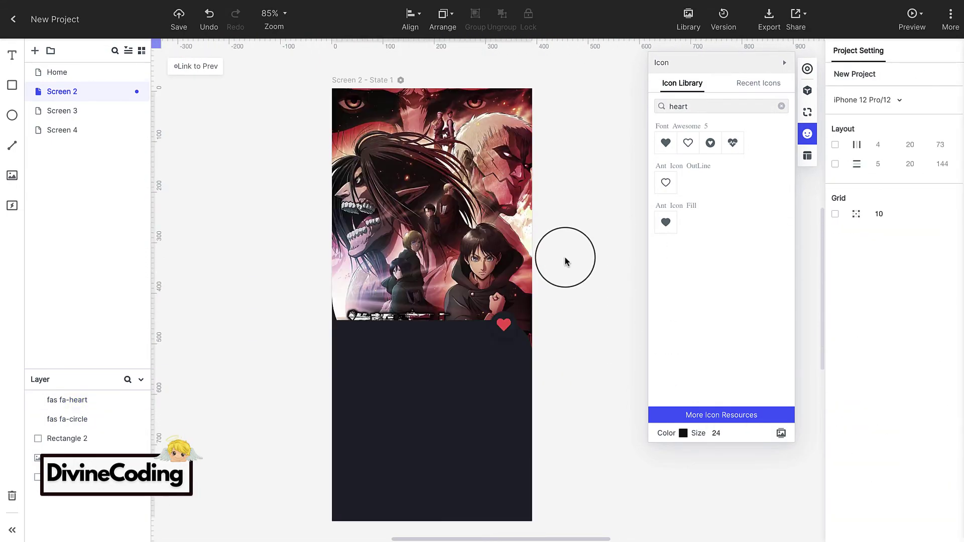
- Reuse the Home screen's title and star rating on Screen 2, placing Attack On Titan (2013) and 8.8/10 IMDb below the poster
click(512, 341)
click(82, 81)
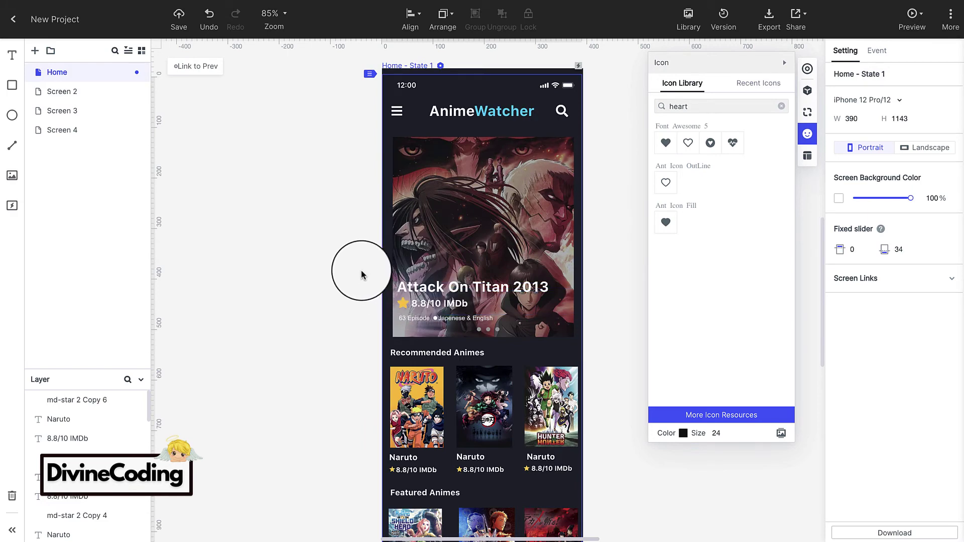
click(63, 92)
click(467, 326)
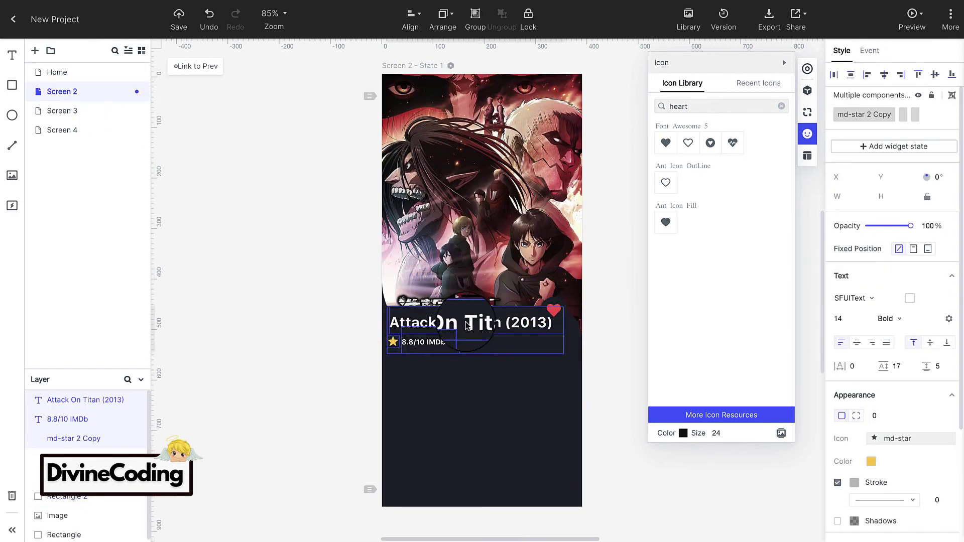
click(431, 400)
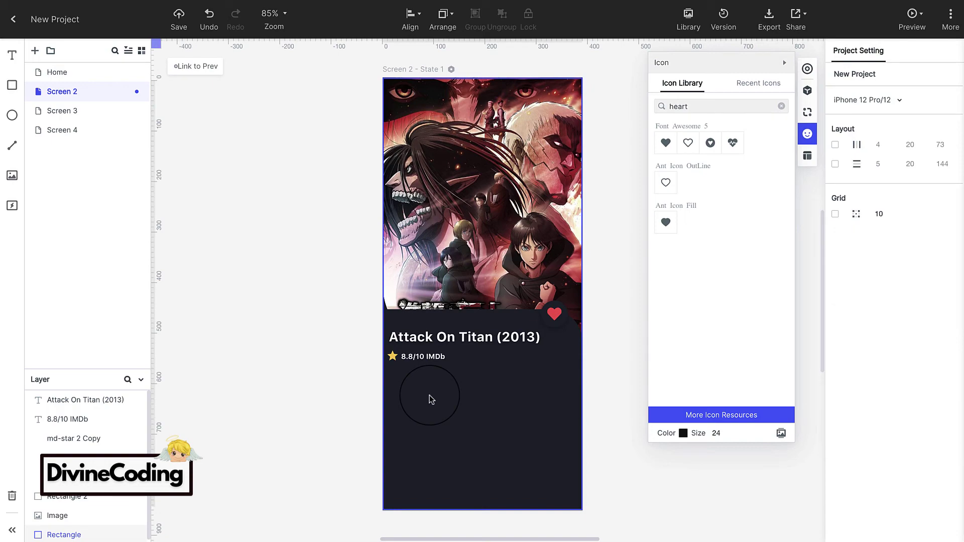
- Paste the Attack on Titan synopsis beneath the rating and resize its text box to fit within the screen's width
key(ctrl+v)
drag(571, 215, 570, 370)
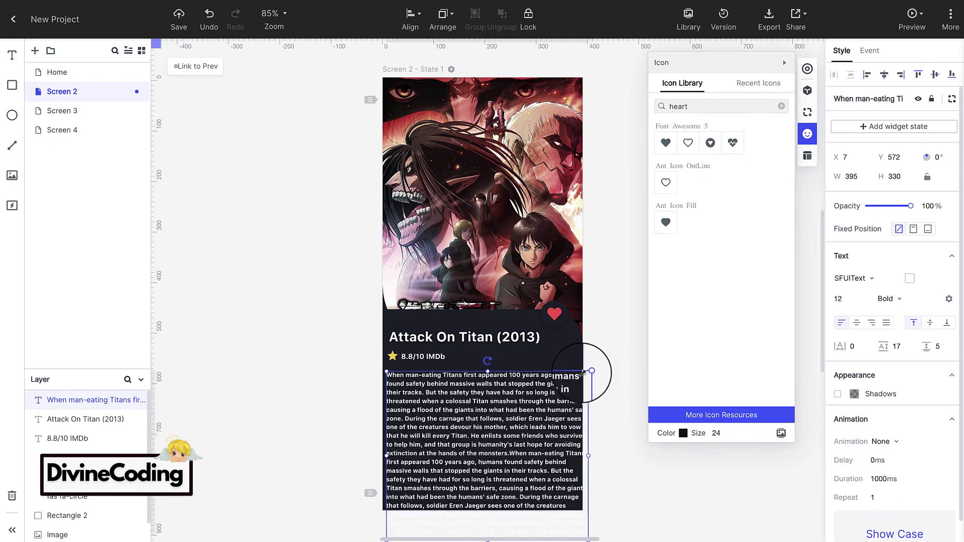
click(607, 395)
click(484, 484)
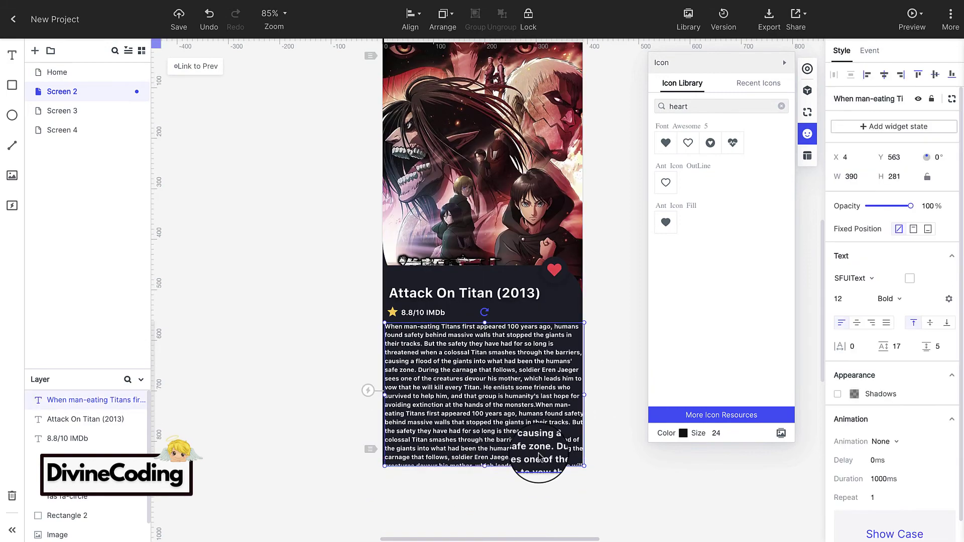
scroll(586, 421, up, 1)
click(585, 422)
click(482, 427)
scroll(604, 352, up, 2)
click(604, 352)
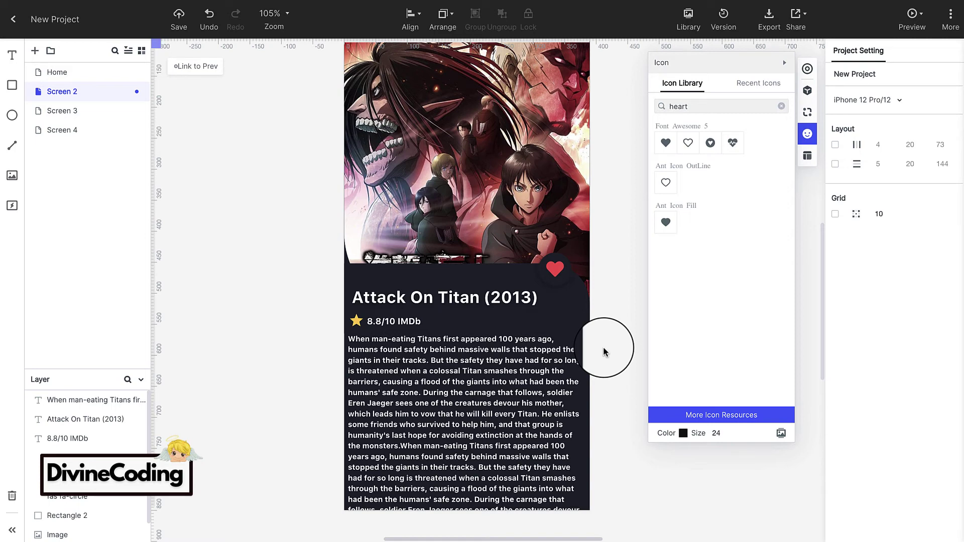
- Cover the lower end of the synopsis with a full-width rectangle about 390 × 115 at the bottom of Screen 2
scroll(287, 418, down, 1)
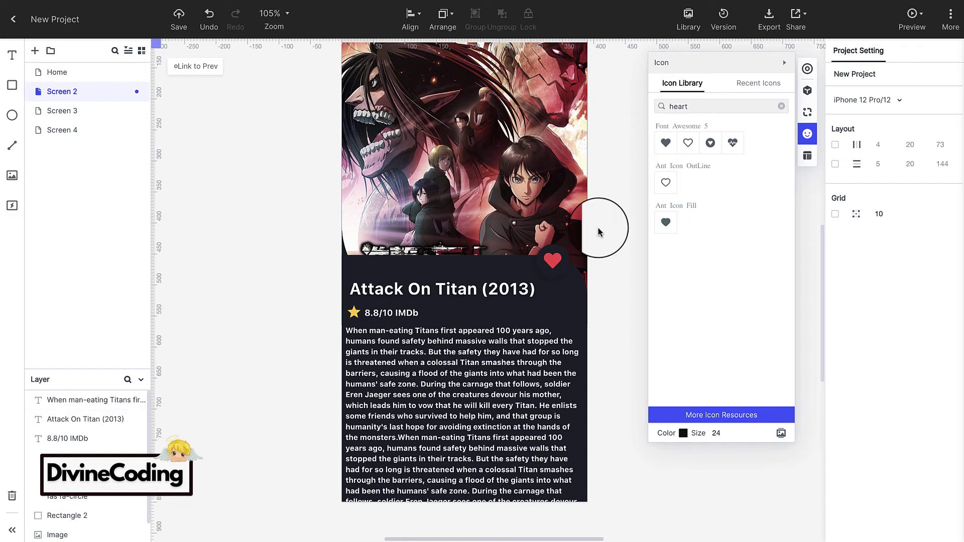
click(808, 91)
scroll(462, 452, down, 1)
drag(722, 140, 587, 456)
drag(473, 444, 473, 451)
drag(468, 413, 467, 402)
- Fill the bottom rectangle with #101010, turn off its stroke, and lower its opacity so it fades the synopsis
click(854, 415)
double_click(715, 443)
text(101010)
key(Return)
click(835, 323)
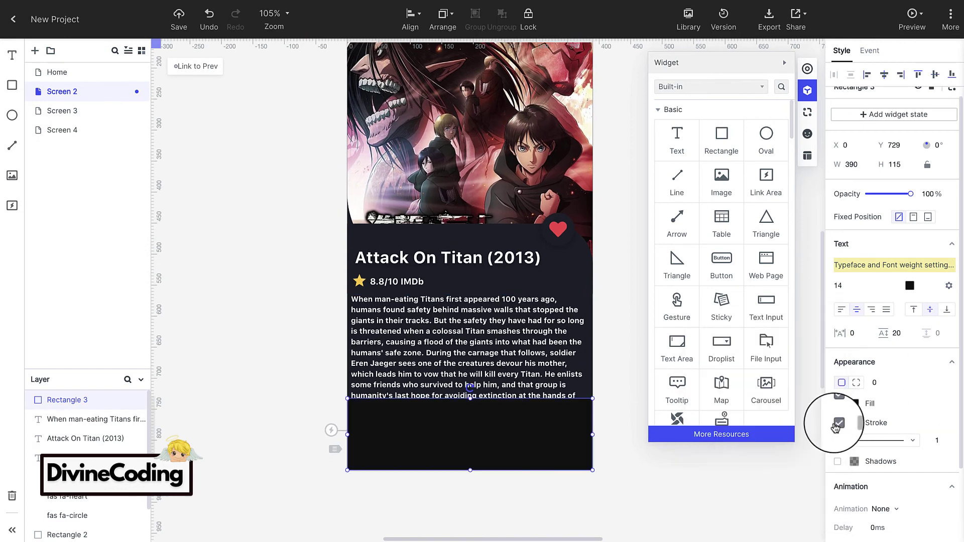
click(836, 425)
drag(910, 197, 890, 198)
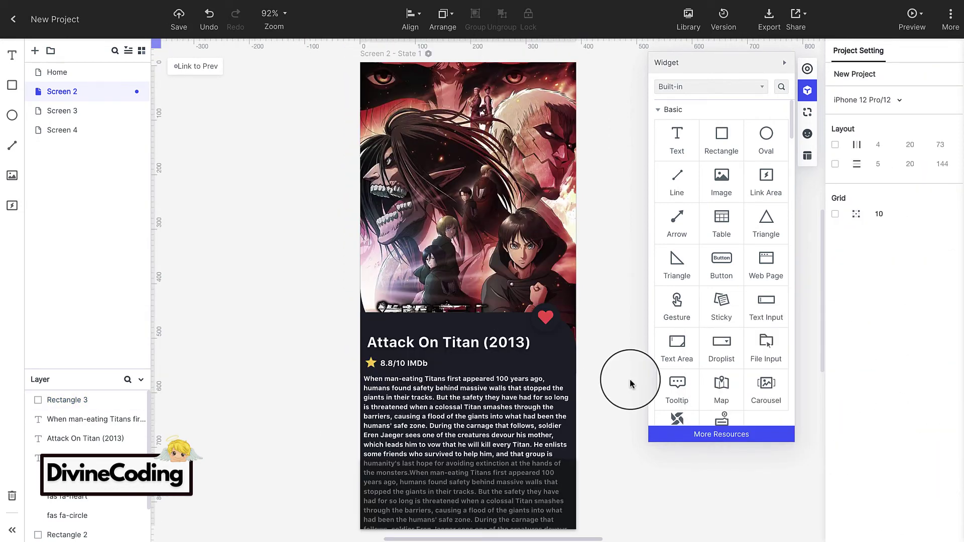
scroll(653, 301, down, 1)
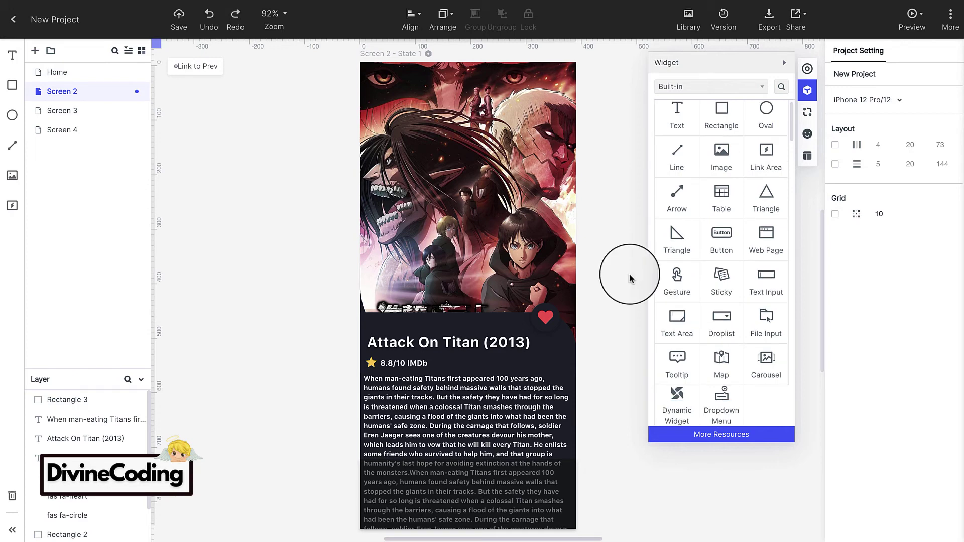
drag(721, 249, 541, 369)
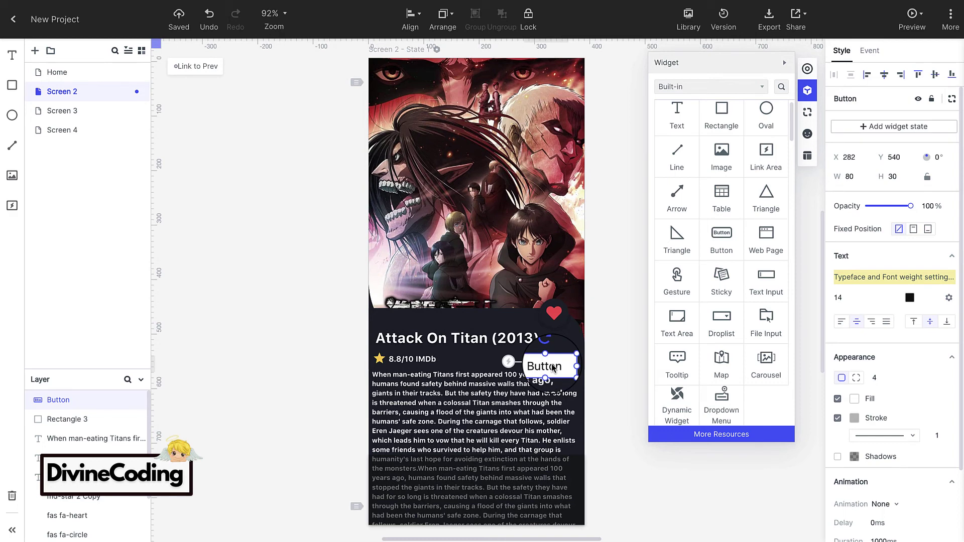
key(Delete)
- Centre a 200 × 42 rectangle over the faded synopsis at X 95, Y 748 with a corner radius of 30
click(725, 123)
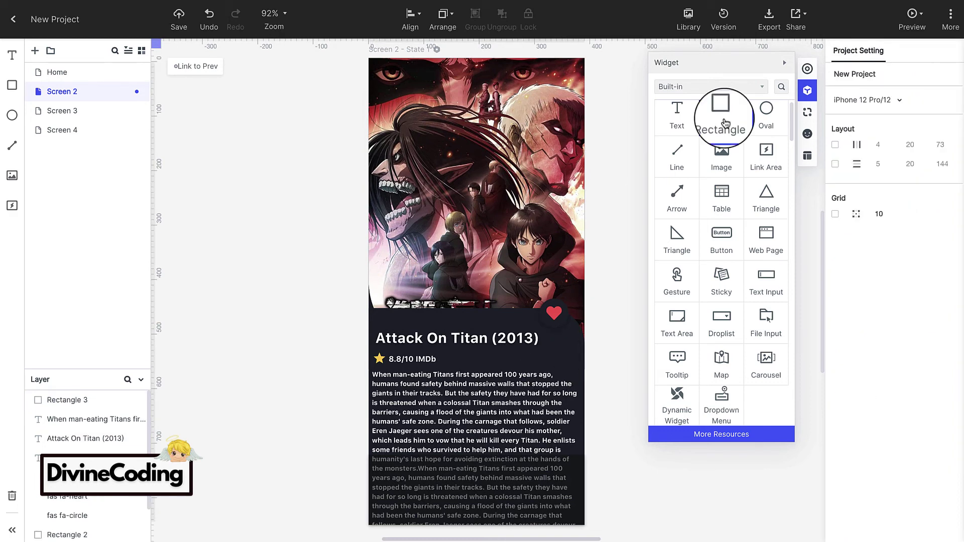
drag(725, 123, 478, 465)
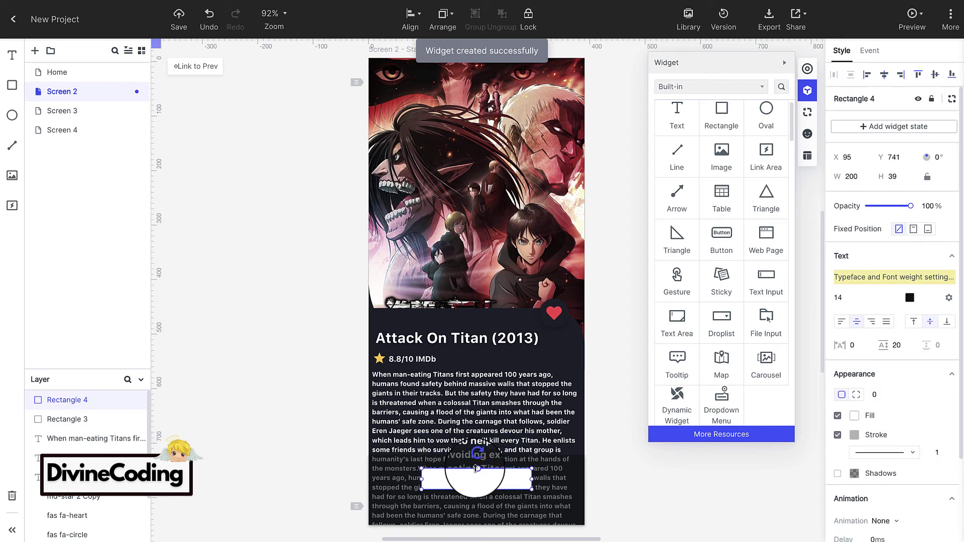
click(871, 379)
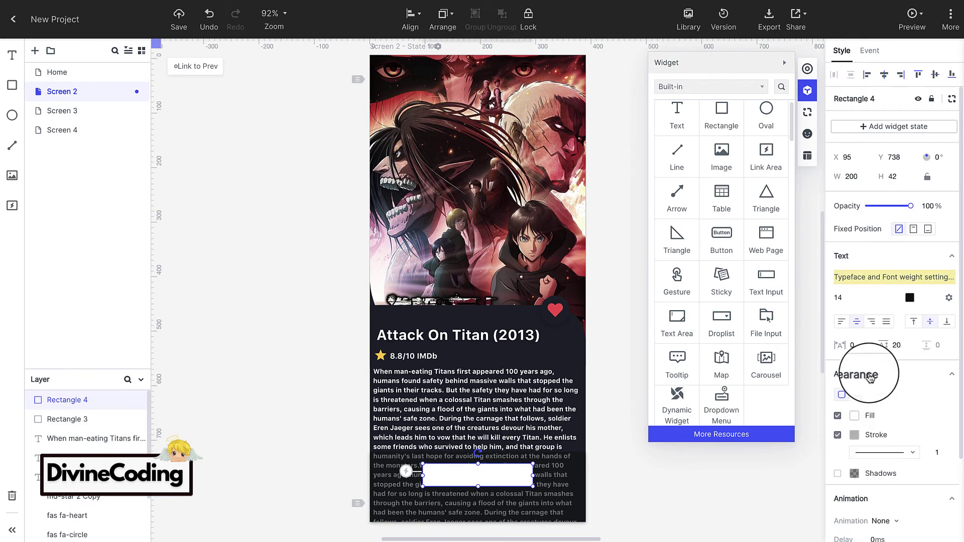
click(890, 395)
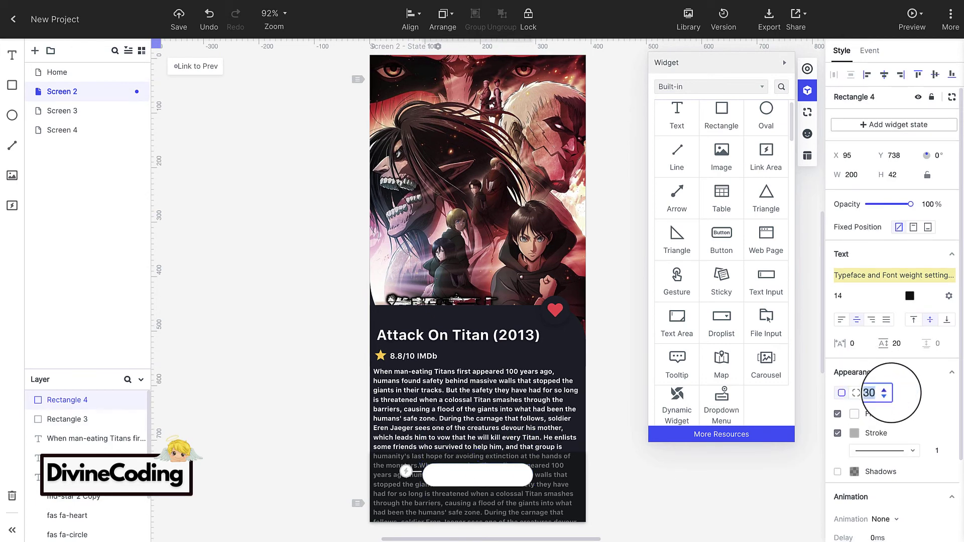
drag(490, 473, 490, 478)
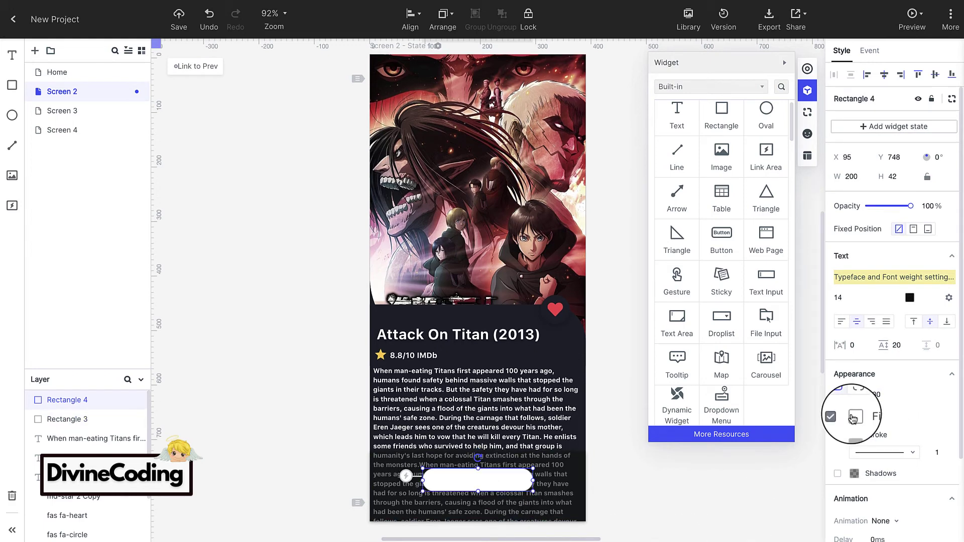
- Set the rounded button rectangle's fill colour to #2C84DD
click(854, 418)
click(714, 442)
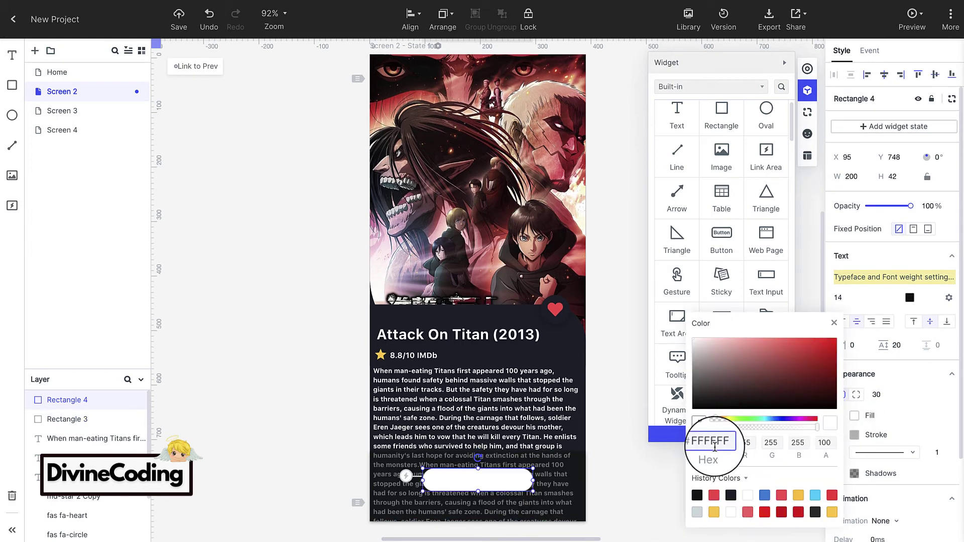
key(Return)
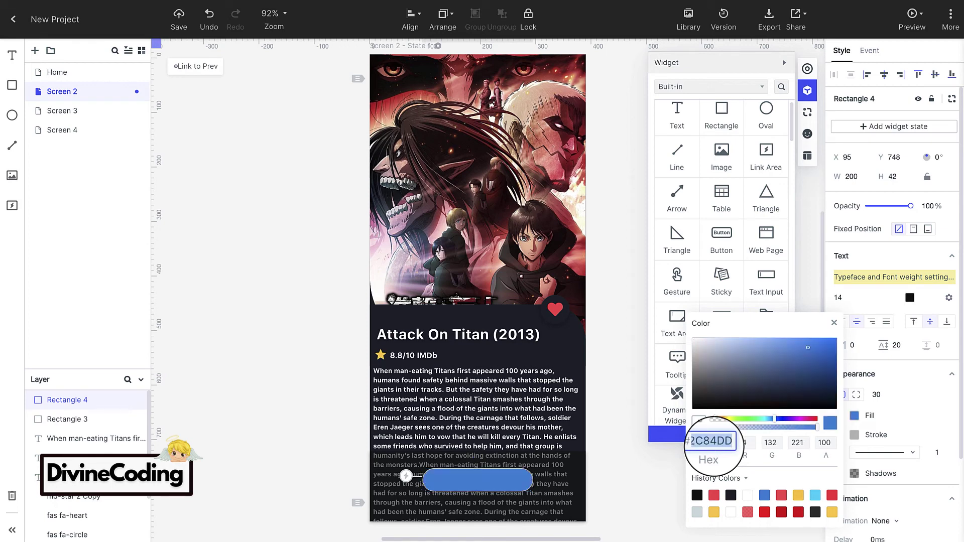
- Turn off the stroke and turn on the shadow for the blue button rectangle
click(838, 436)
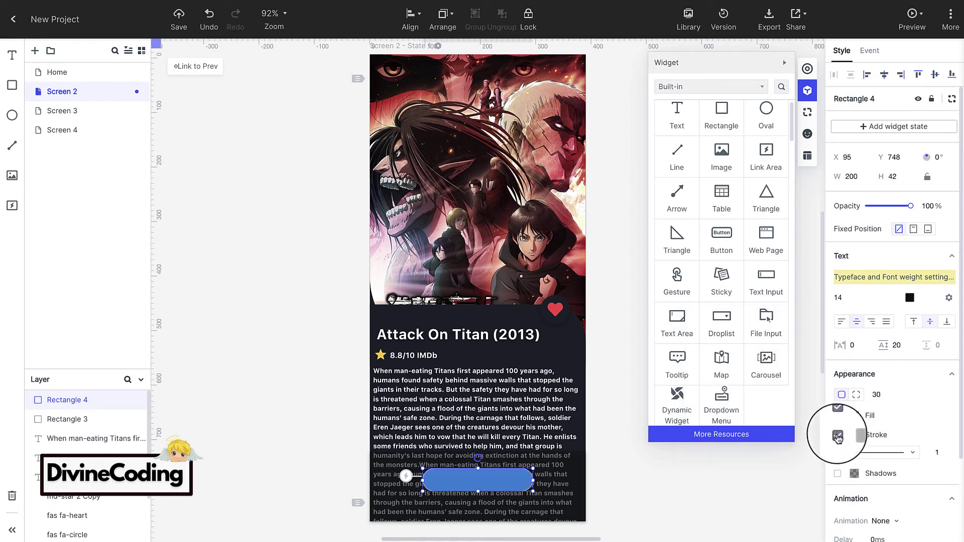
scroll(838, 435, down, 2)
click(838, 433)
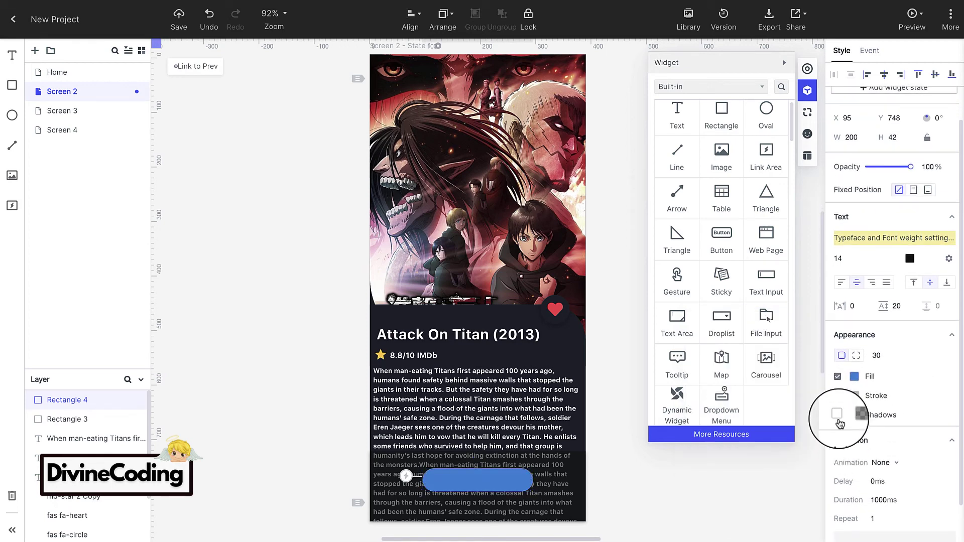
click(837, 416)
- Copy the Attack On Titan title onto the blue button and change the copy to "Start Watching Now" at font size 16
click(547, 334)
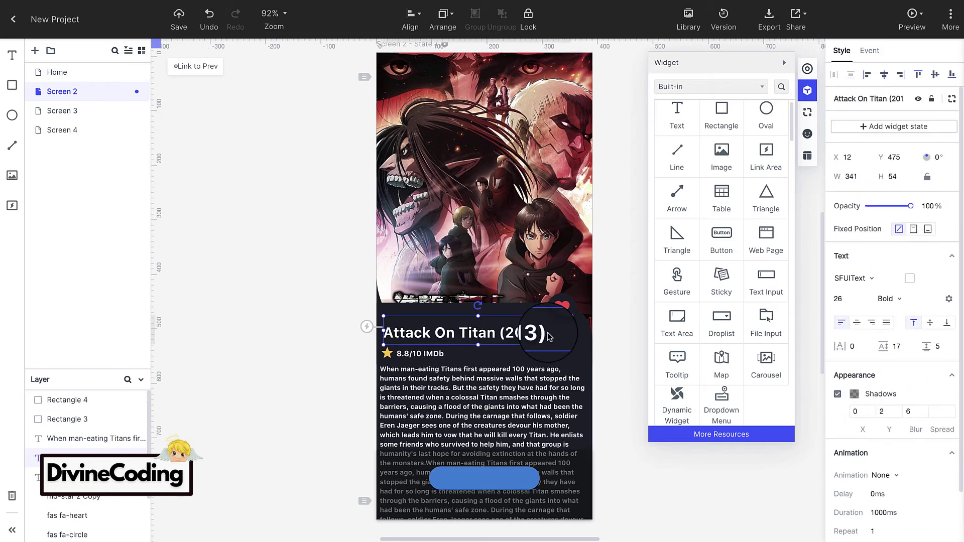
drag(548, 334, 585, 474)
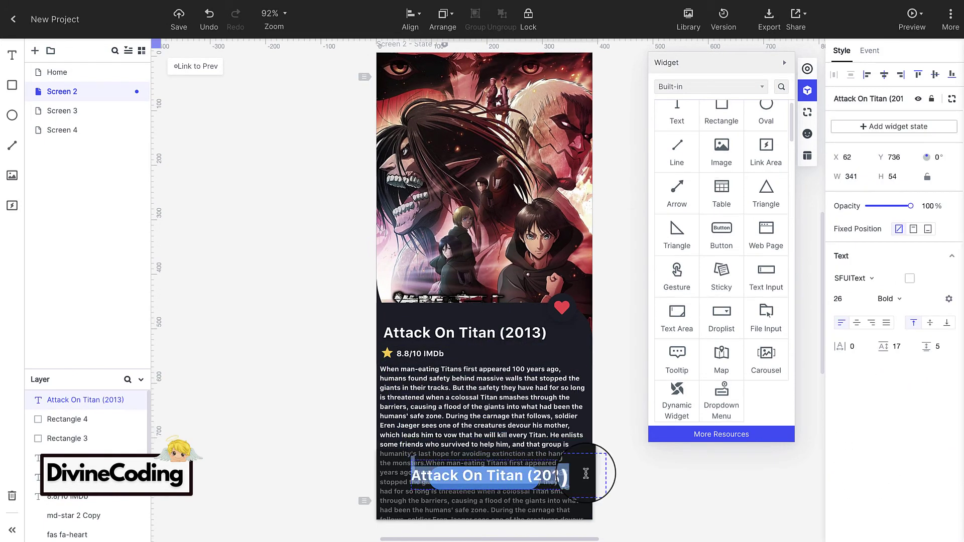
text(Start Watching Now)
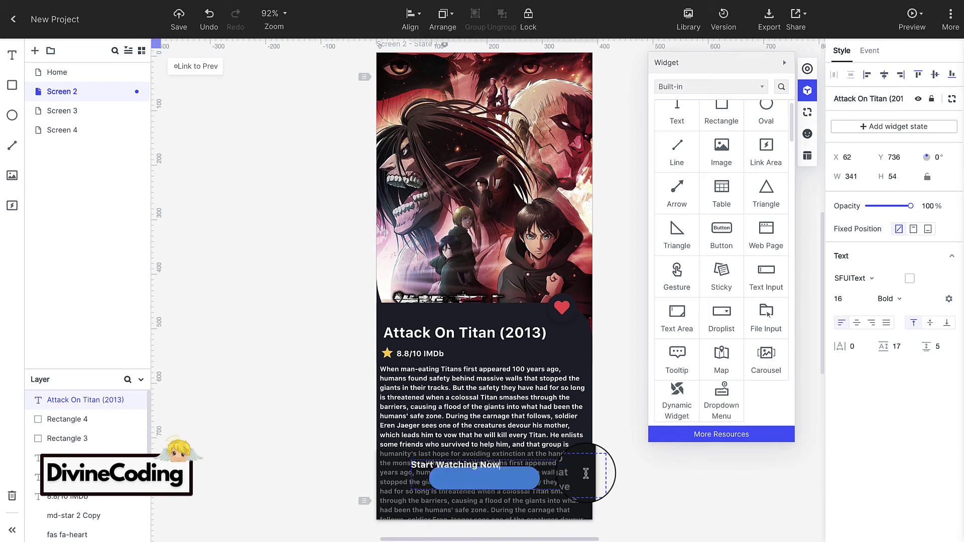
key(Escape)
click(480, 467)
drag(480, 467, 509, 483)
click(609, 441)
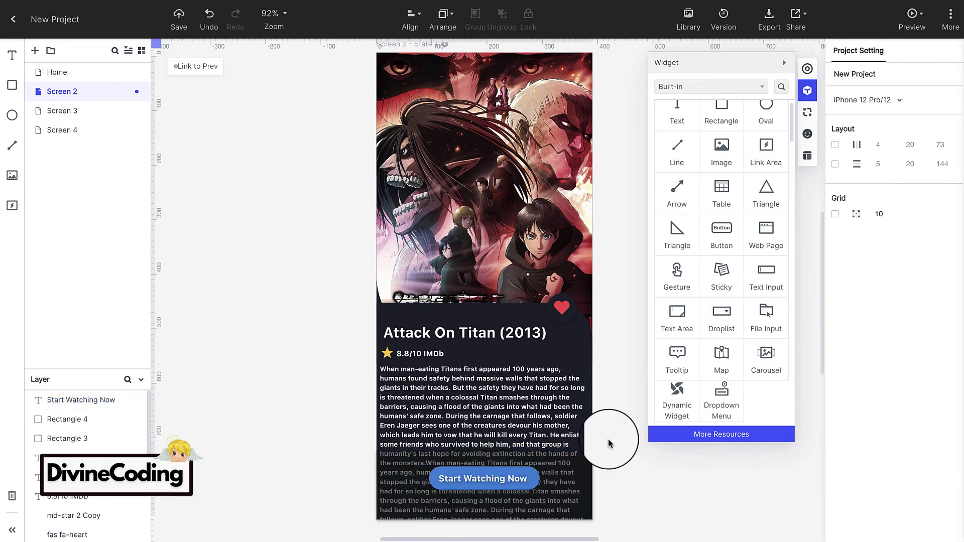
- Set the font size of the button's "Start Watching Now" label to 18
scroll(624, 370, up, 1)
click(502, 493)
click(856, 301)
text(1)
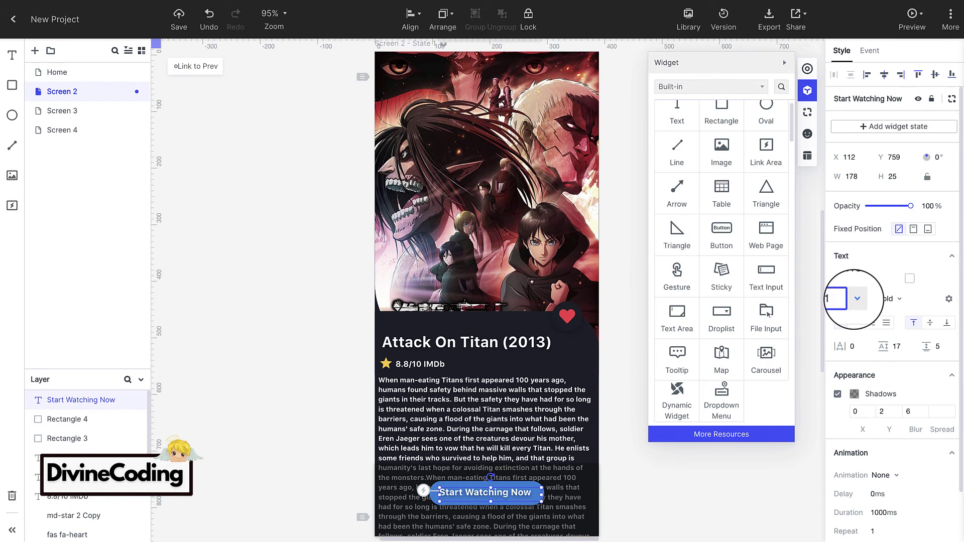
text(8)
click(421, 77)
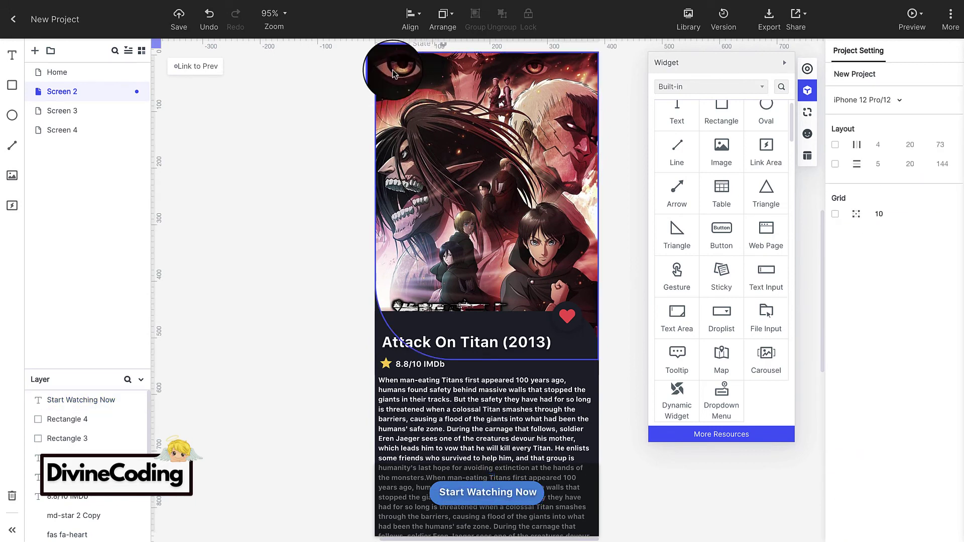
- Search the icon library for "arrow" and place a left arrow near the poster's upper-left corner at about X 18, Y 29, coloured white
click(807, 134)
text(arrow)
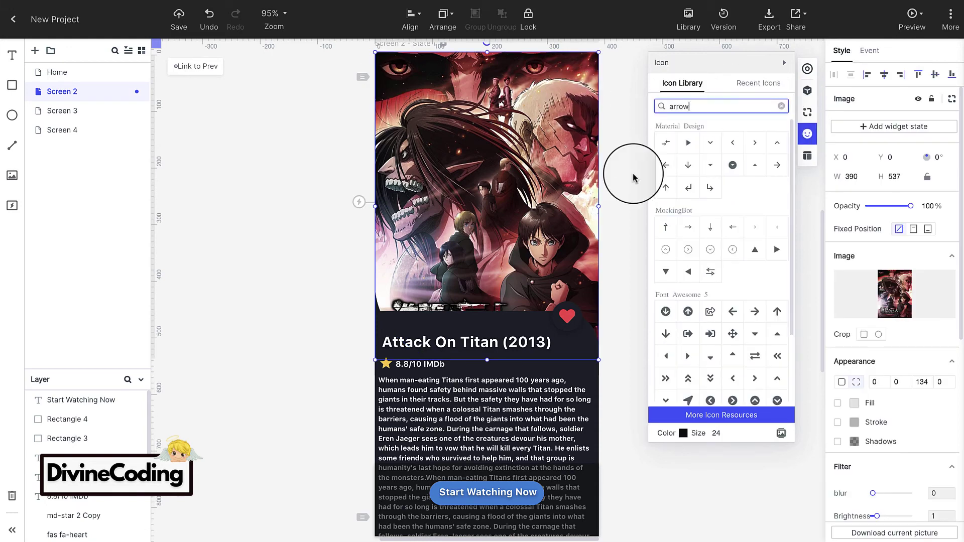
drag(666, 165, 394, 75)
click(876, 322)
scroll(452, 150, down, 1)
click(395, 83)
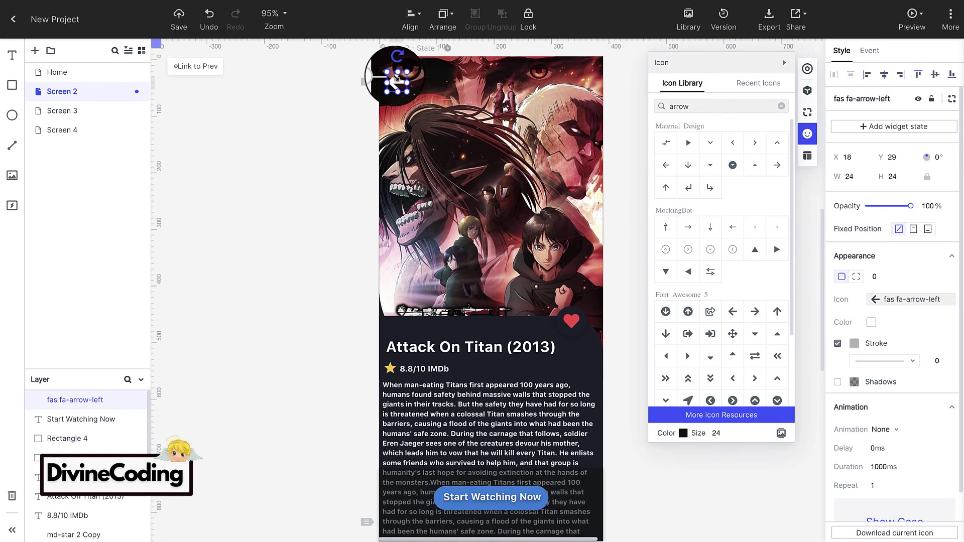
- Lower the opacity of the Attack On Titan poster image on Screen 2
click(598, 231)
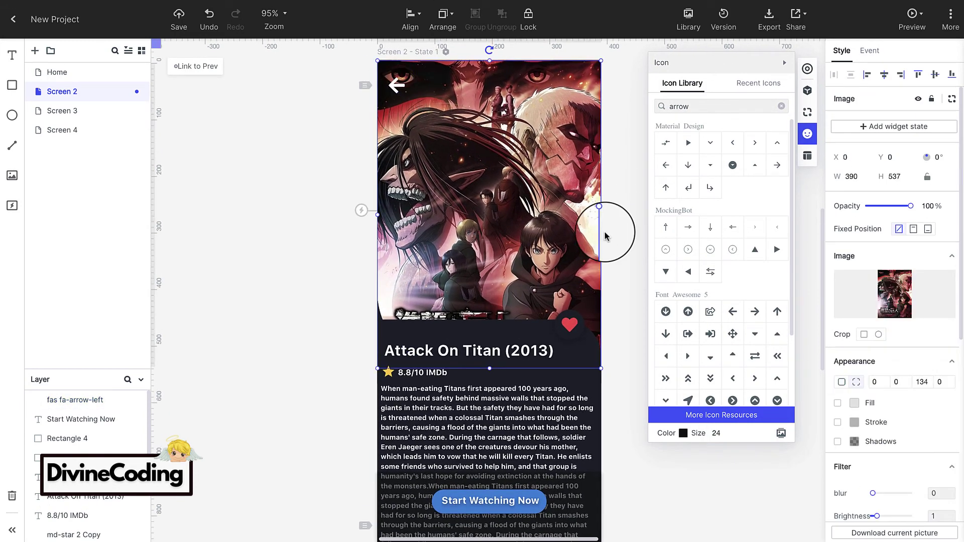
click(928, 206)
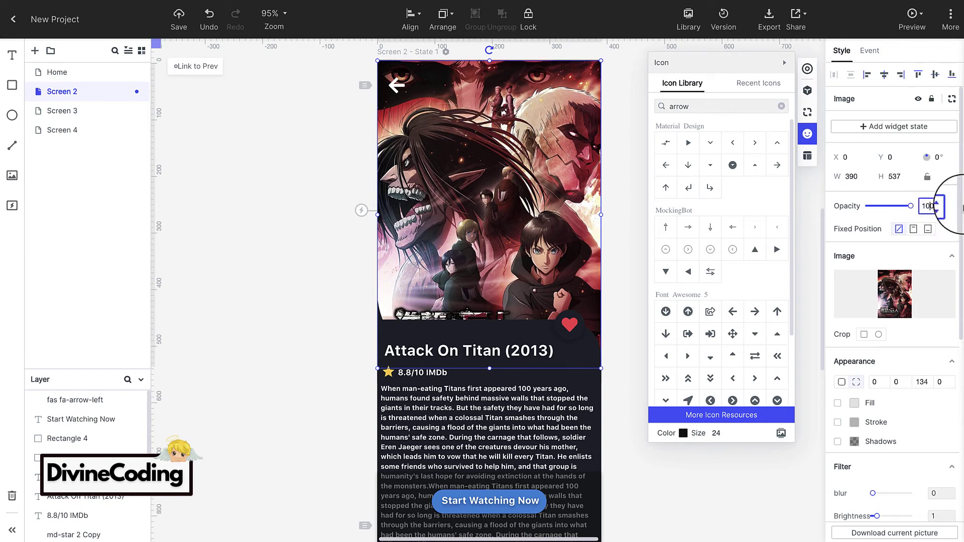
- Search the icon library for "dot" and place a white horizontal ellipsis at the poster's upper-right corner, level with the back arrow
click(712, 106)
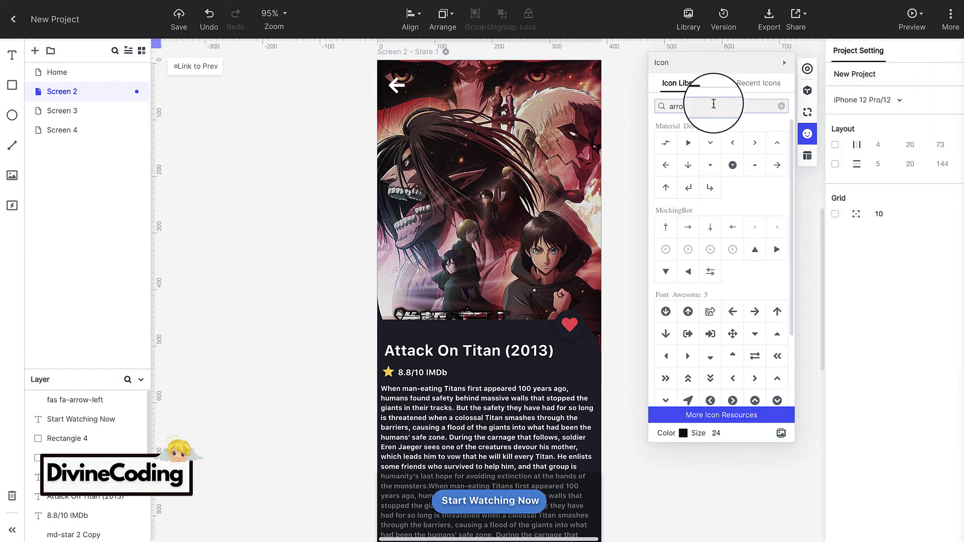
text(arr)
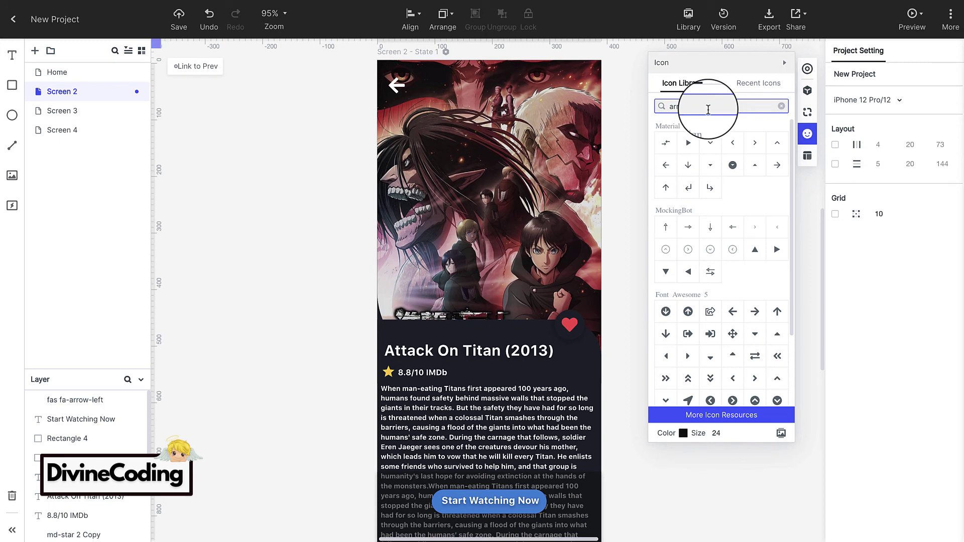
key(ctrl+a)
text(dot)
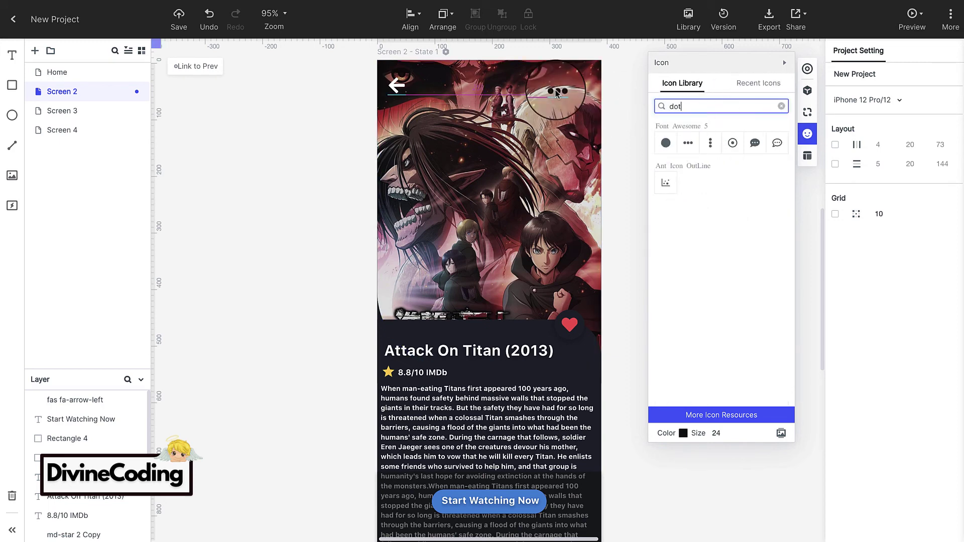
drag(556, 92, 581, 89)
click(871, 311)
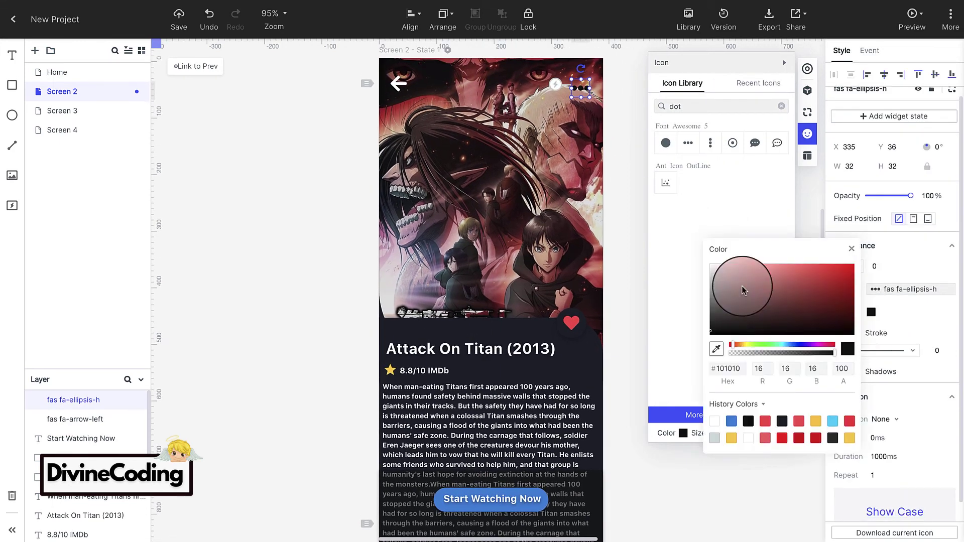
drag(743, 287, 646, 228)
drag(581, 89, 579, 83)
click(620, 117)
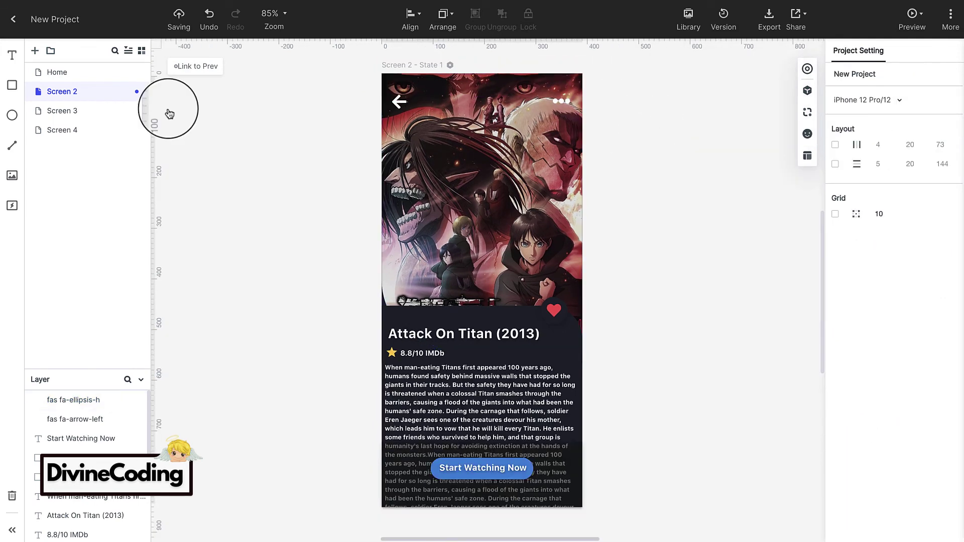
- Link the Home screen's Attack On Titan carousel to Screen 2 with a Tap event
click(57, 72)
click(62, 91)
click(406, 168)
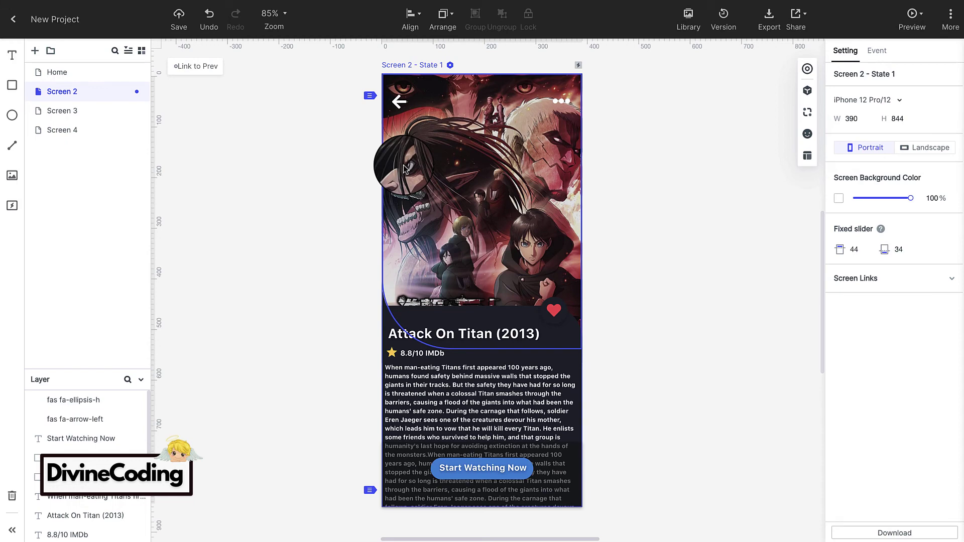
click(481, 225)
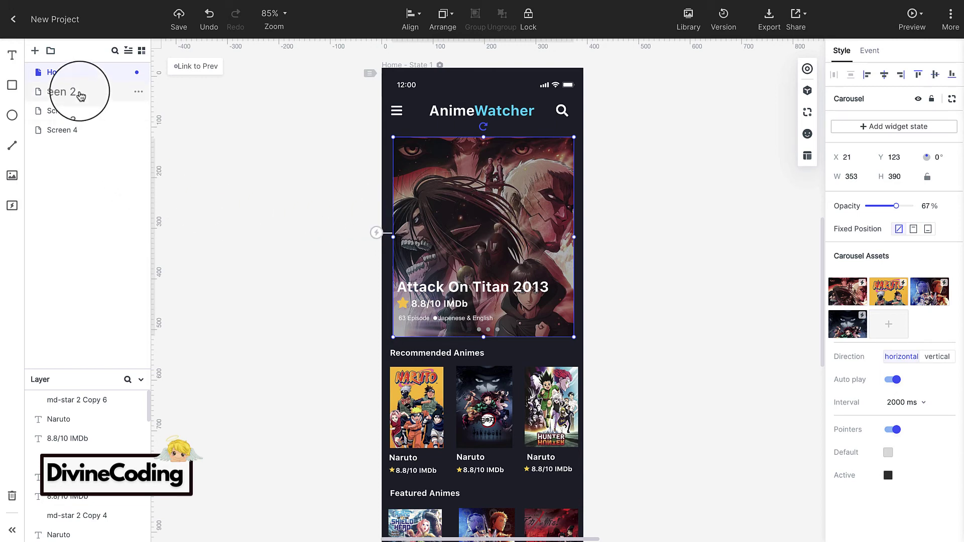
click(538, 181)
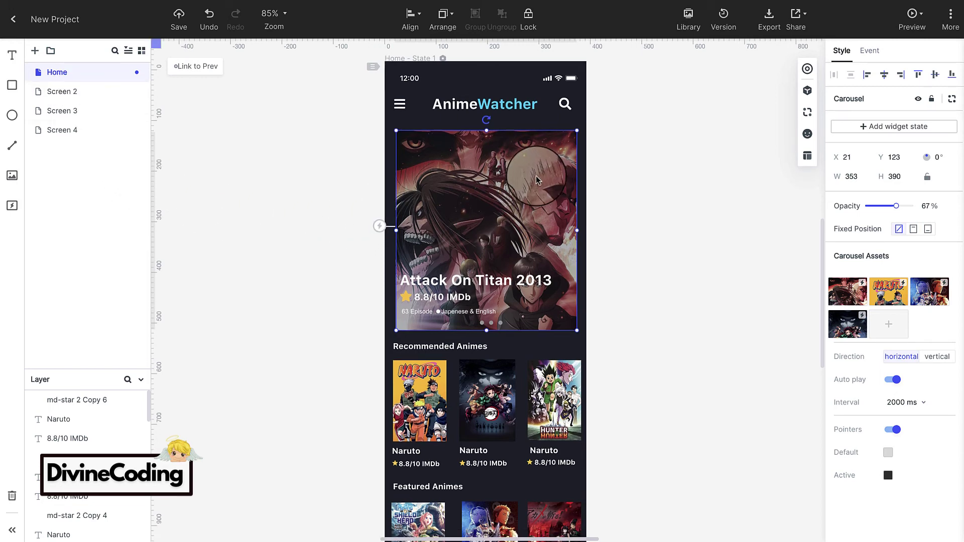
click(499, 105)
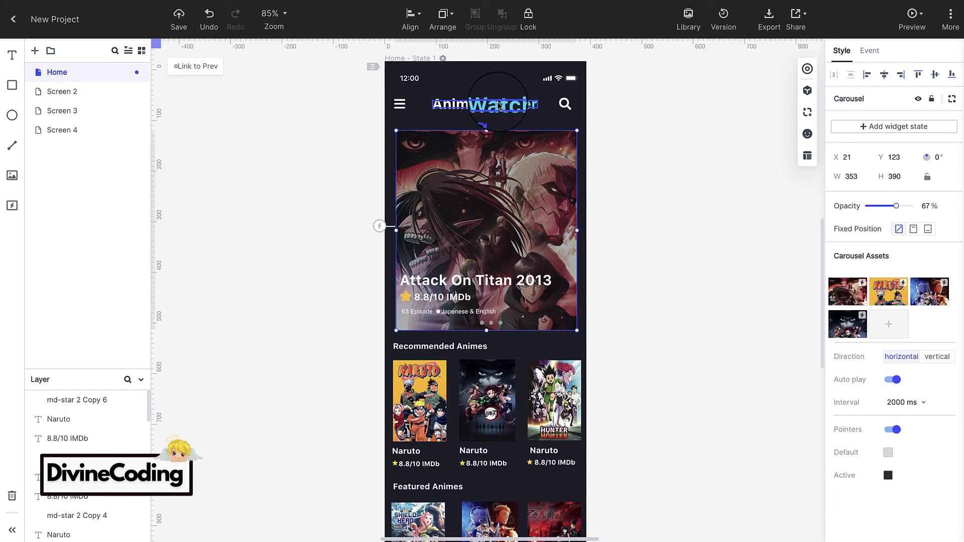
click(492, 161)
click(397, 247)
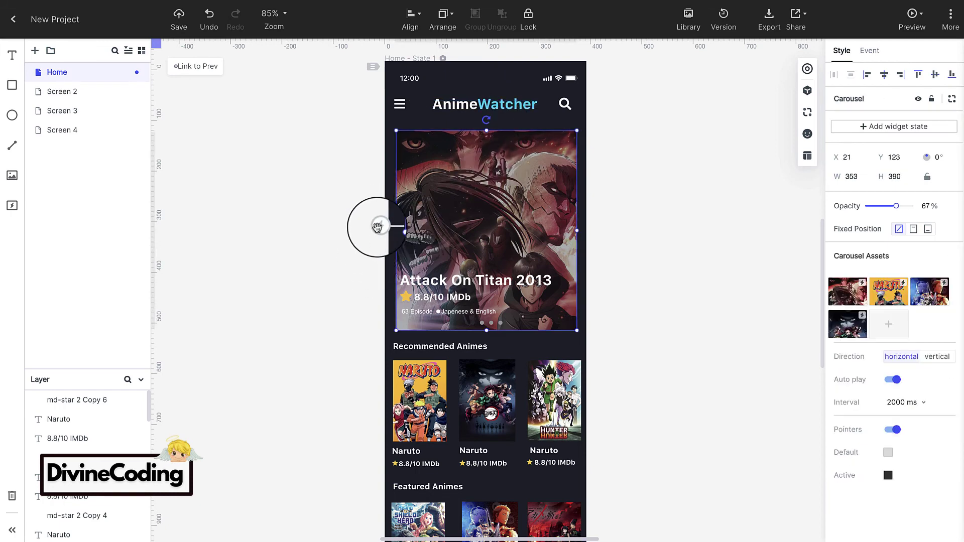
drag(379, 227, 103, 95)
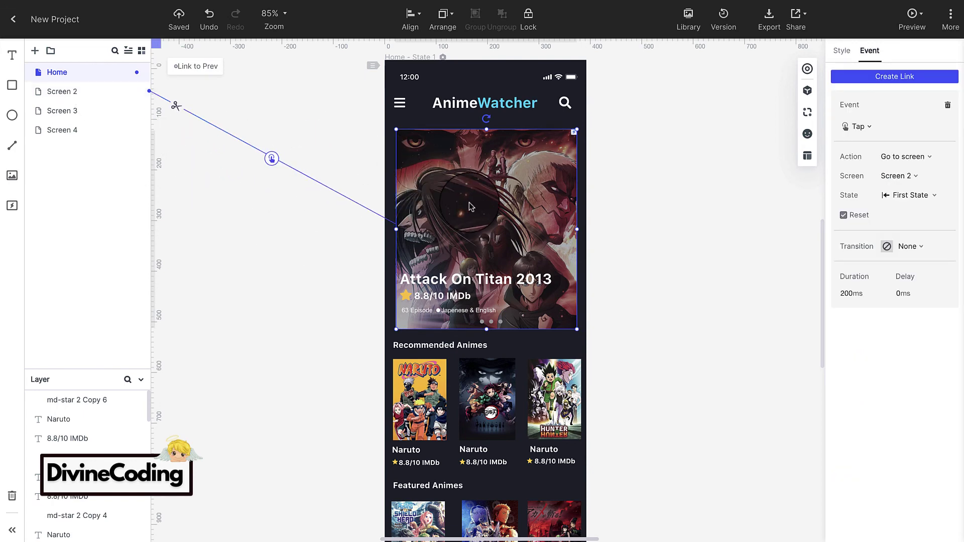
click(300, 160)
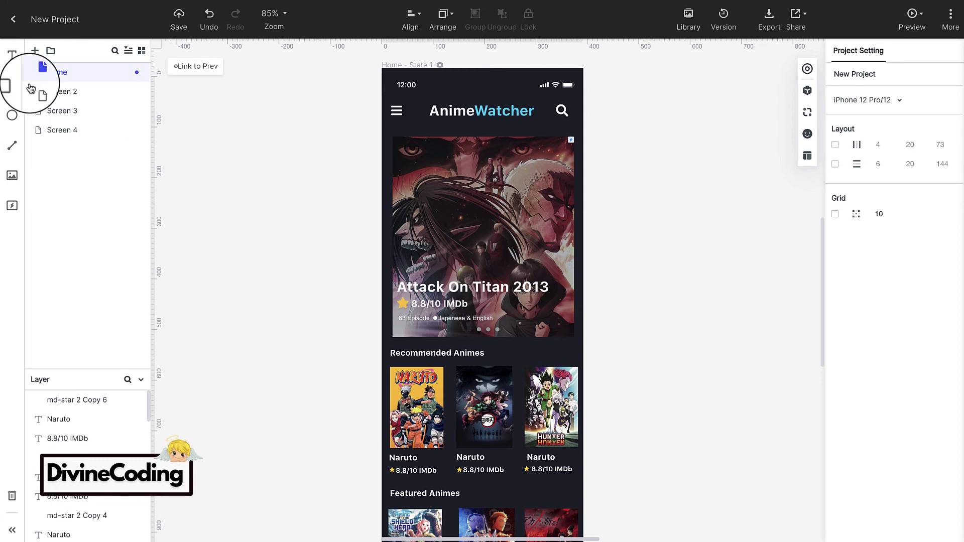
- Link the back arrow on Screen 2 to the Home screen with a Tap event
click(50, 91)
click(384, 100)
drag(385, 100, 124, 74)
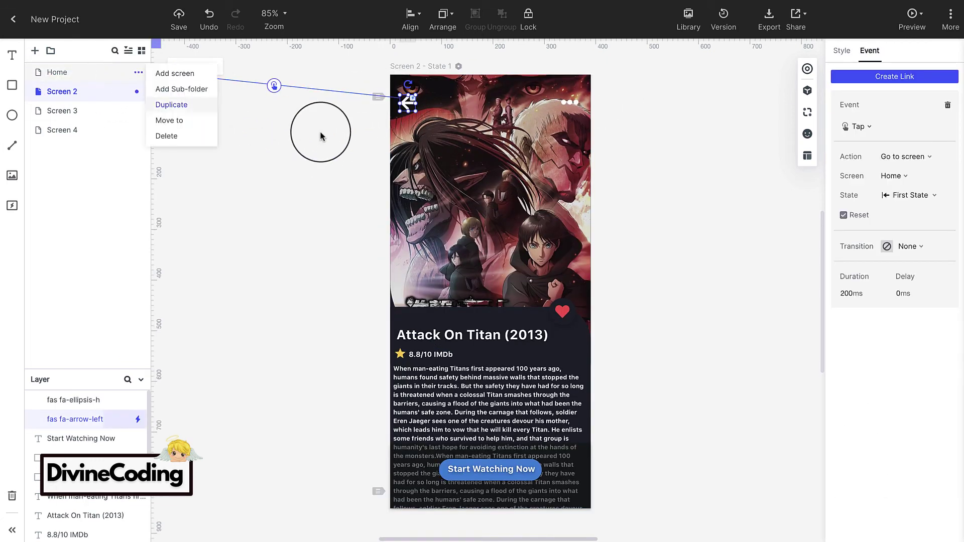
click(682, 107)
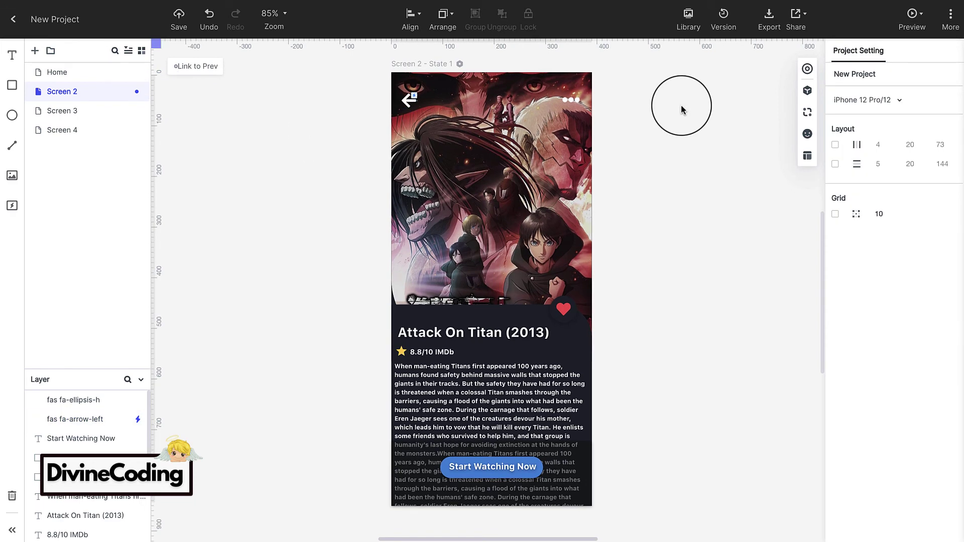
- Preview the prototype, test the carousel and back-arrow links between Home and Screen 2, and return to the editor
click(913, 15)
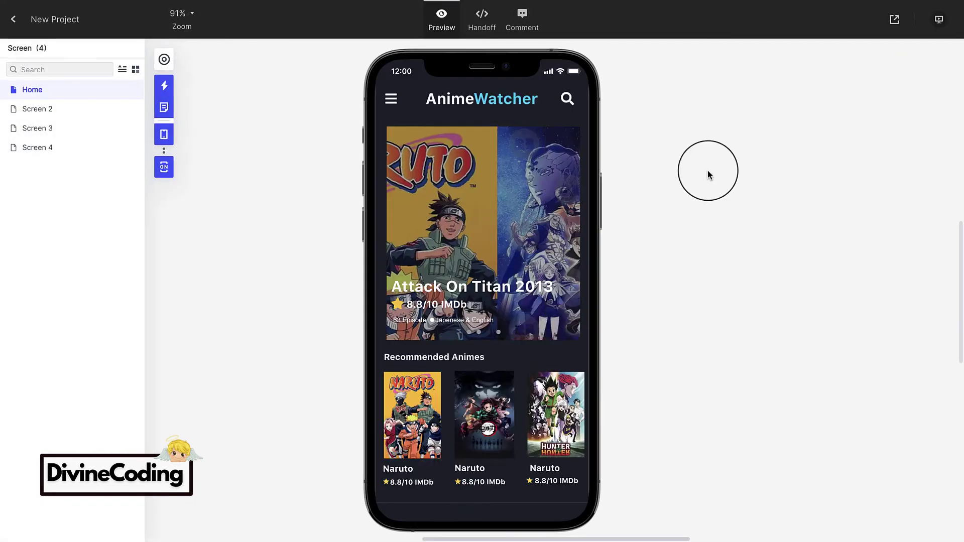
click(502, 215)
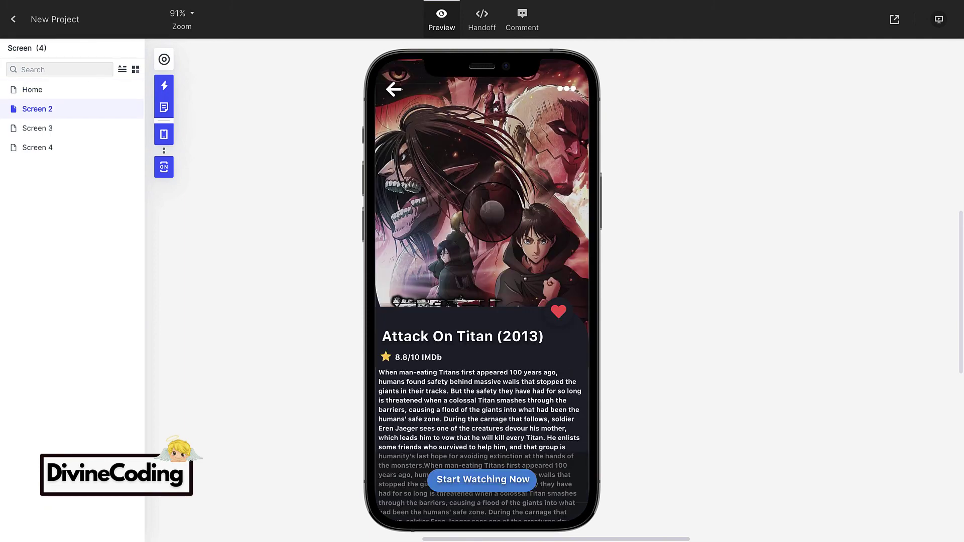
scroll(507, 251, up, 1)
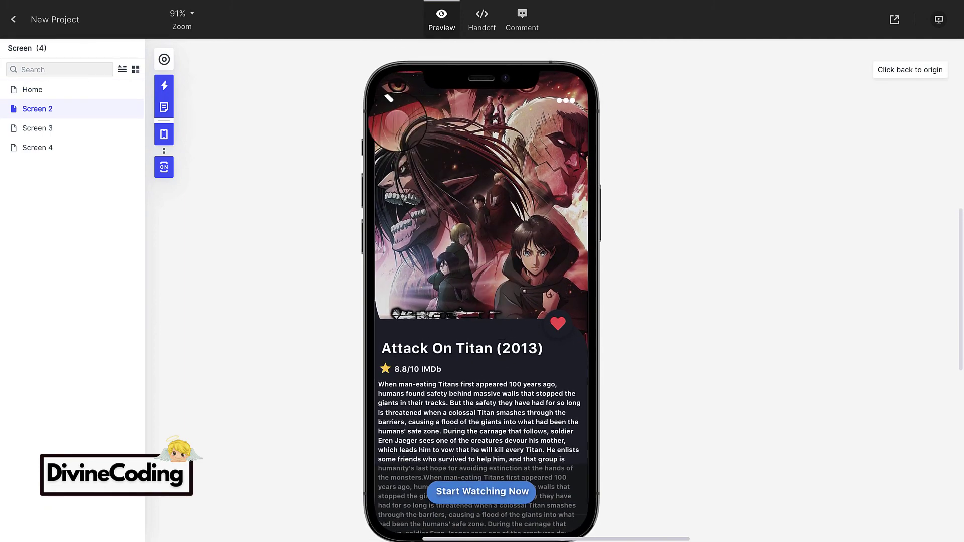
click(393, 104)
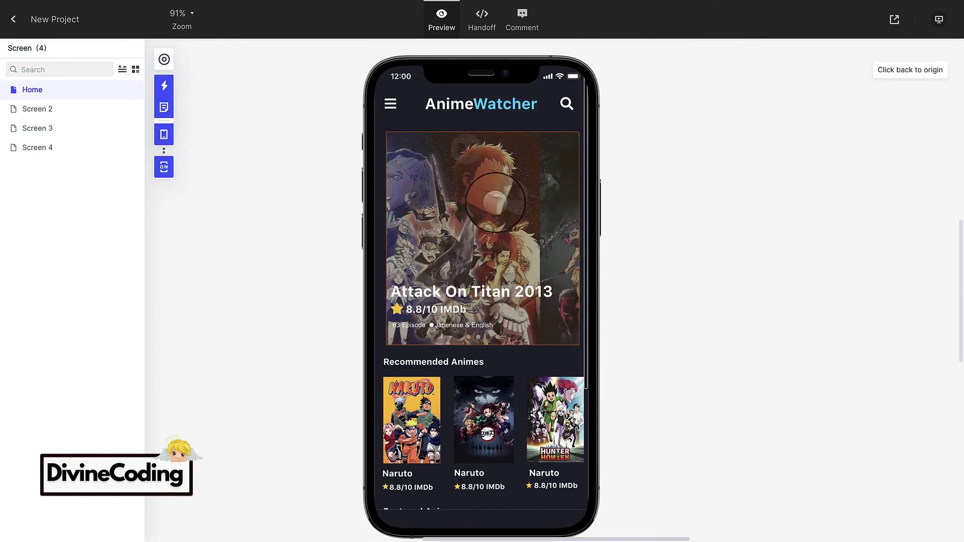
click(480, 198)
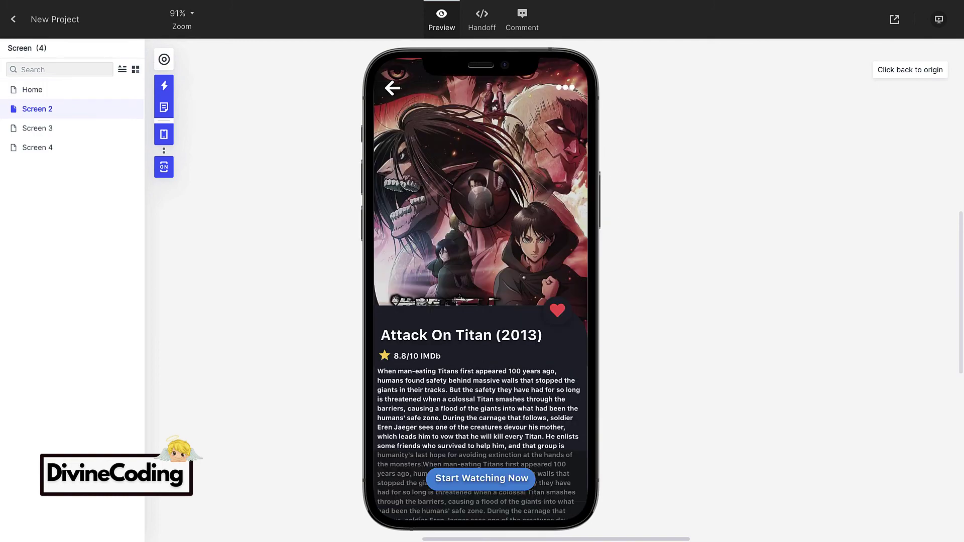
click(390, 87)
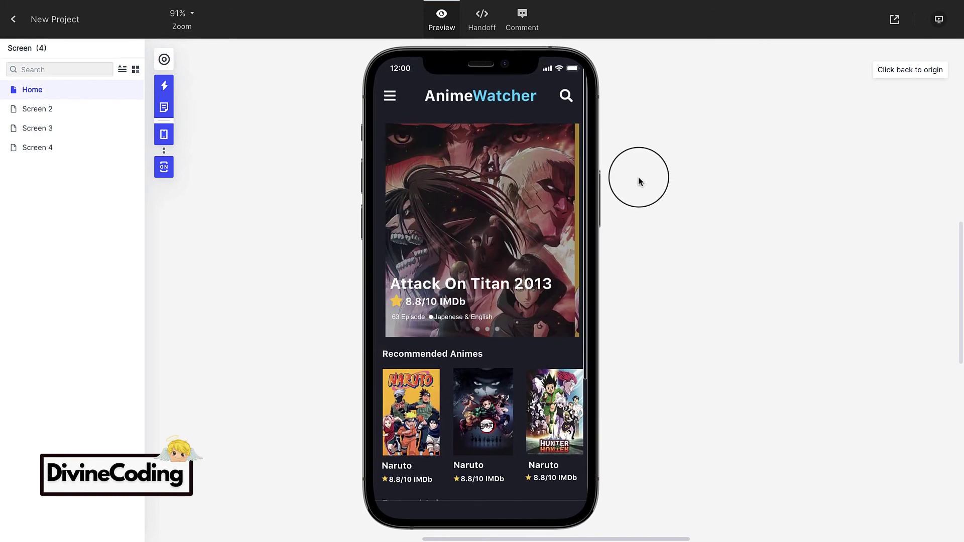
click(525, 248)
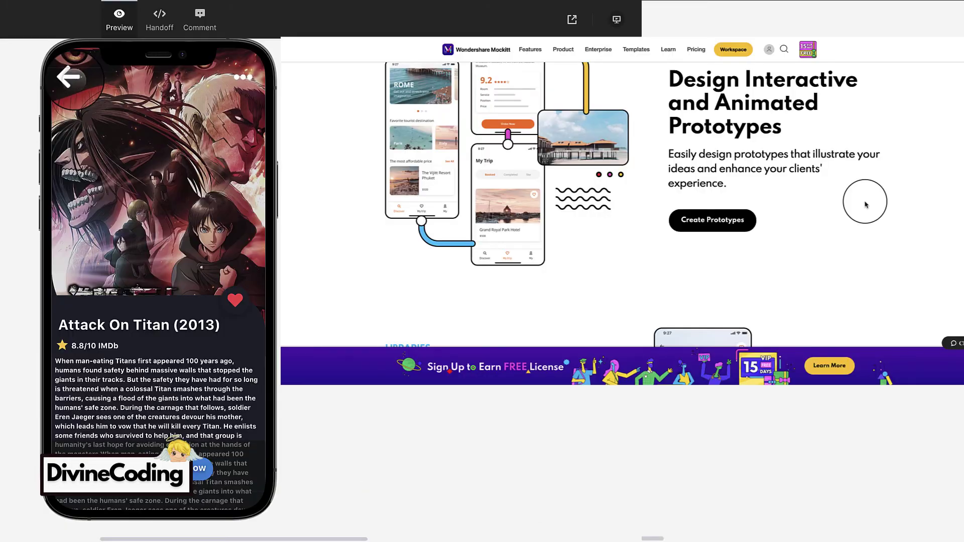
click(391, 83)
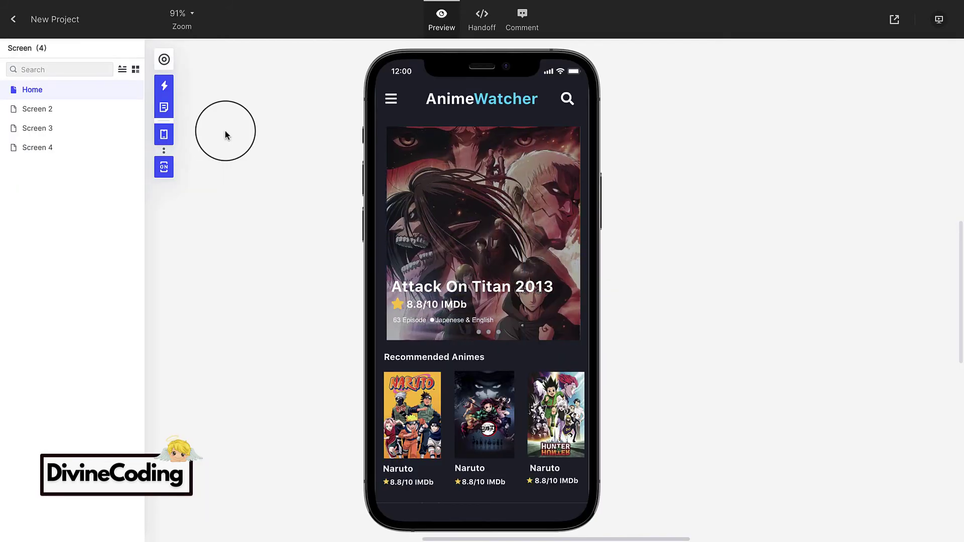
click(13, 20)
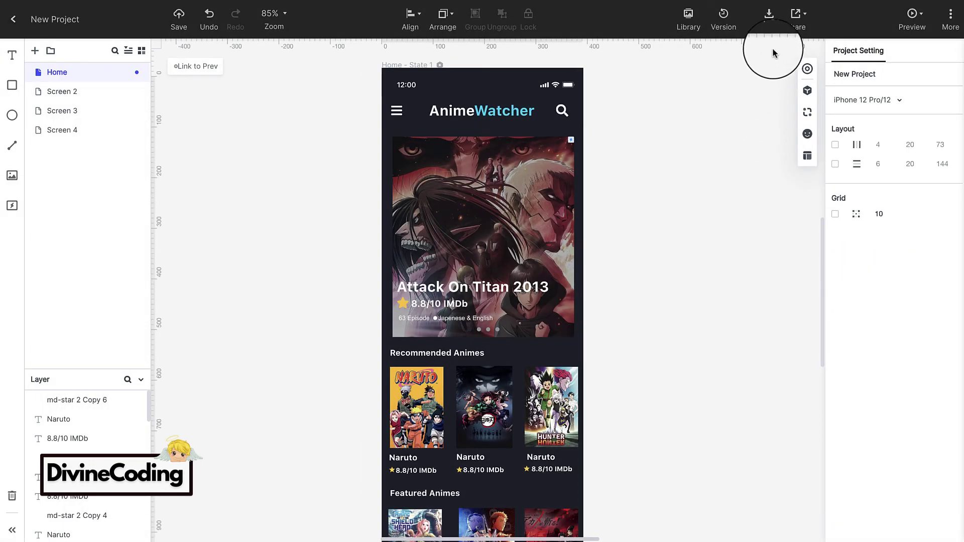
- Open the project's export options and examine the available formats, including PNG export of the current screen
click(769, 18)
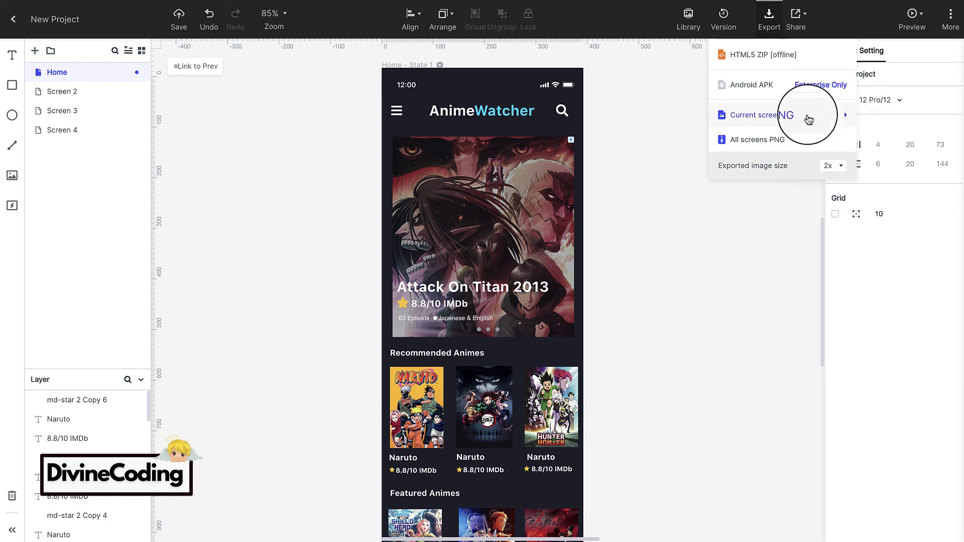
mouse_move(809, 118)
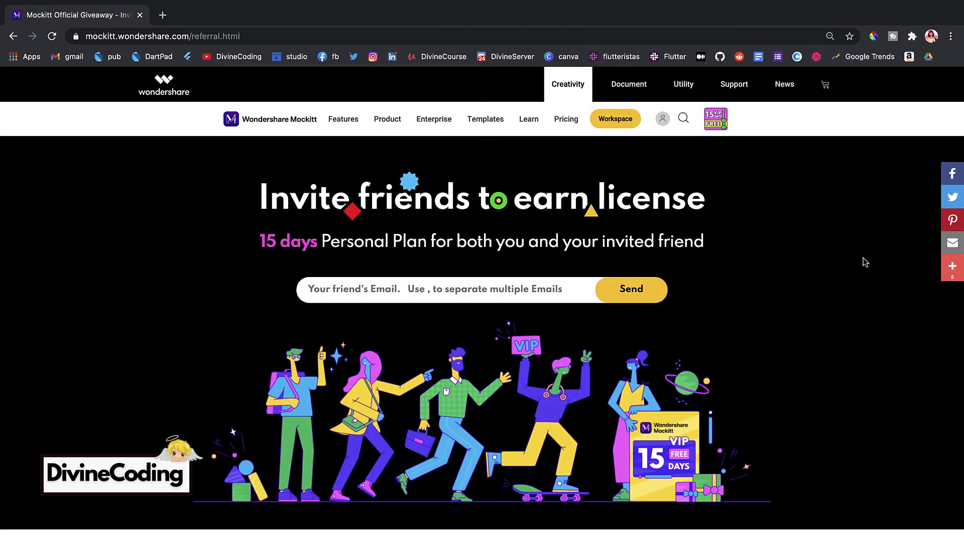
- Examine the Mockitt referral page, including its ways to invite friends, invitation status and reward rules
scroll(884, 280, down, 5)
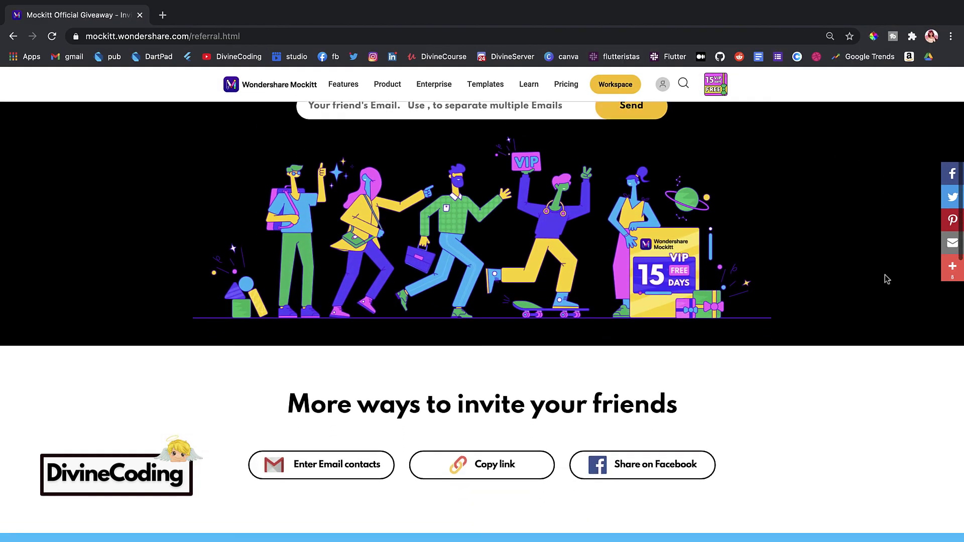
scroll(885, 279, down, 5)
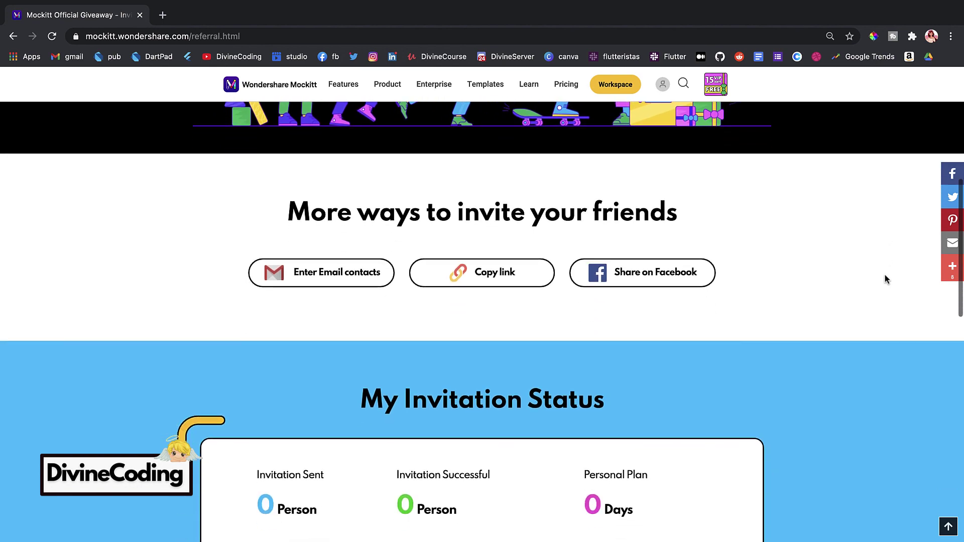
scroll(885, 279, down, 8)
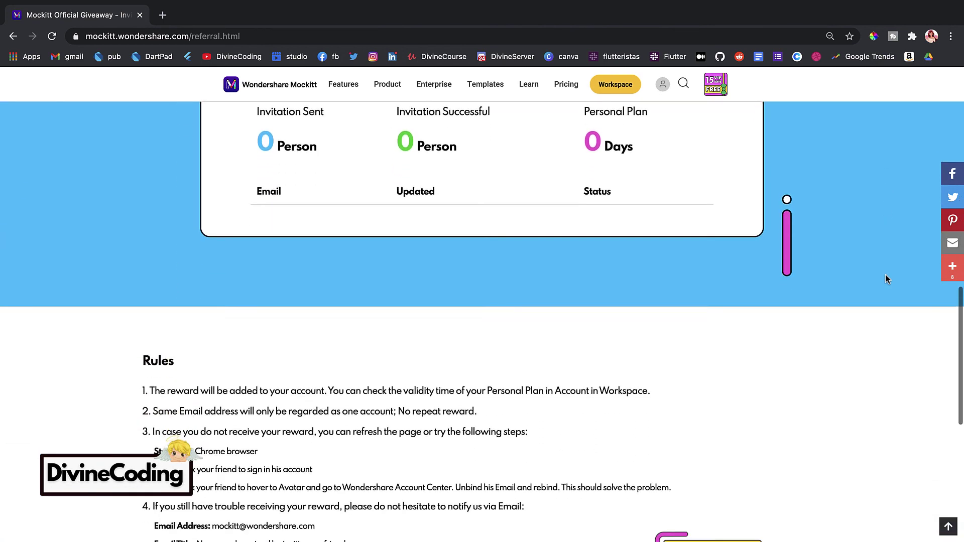
scroll(885, 280, down, 5)
scroll(885, 279, up, 4)
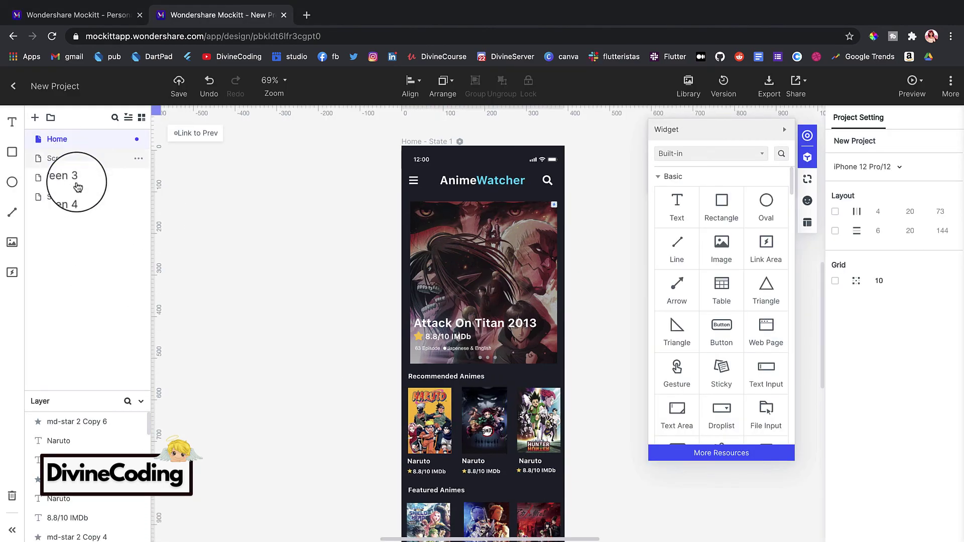
- Preview the prototype from Home, open the Attack On Titan detail screen through the carousel and return with the back arrow
click(62, 158)
click(911, 84)
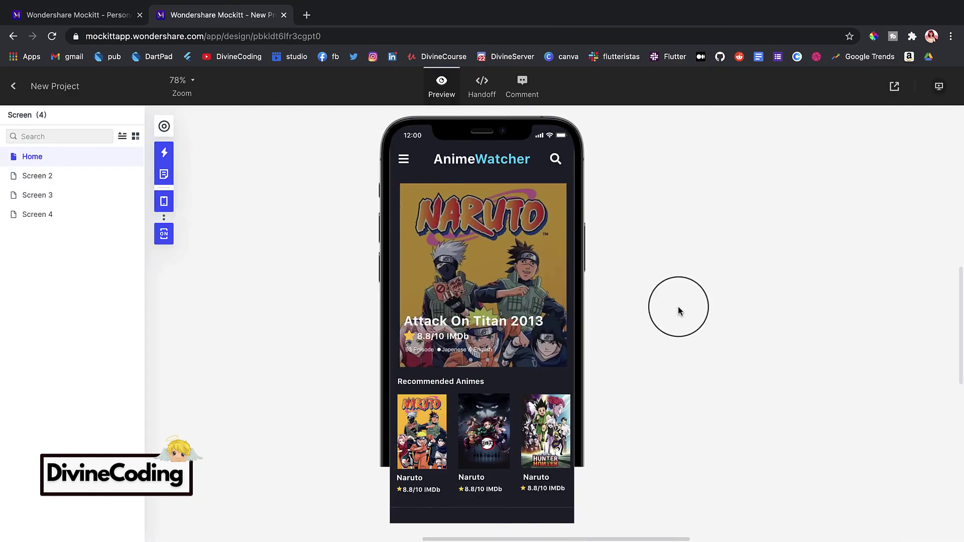
scroll(501, 334, down, 3)
scroll(501, 334, up, 3)
click(477, 320)
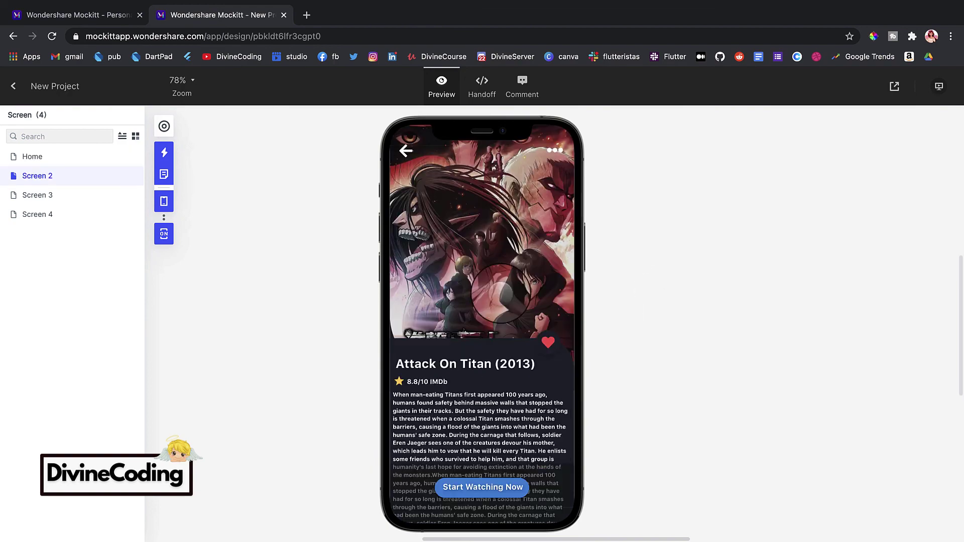
click(406, 152)
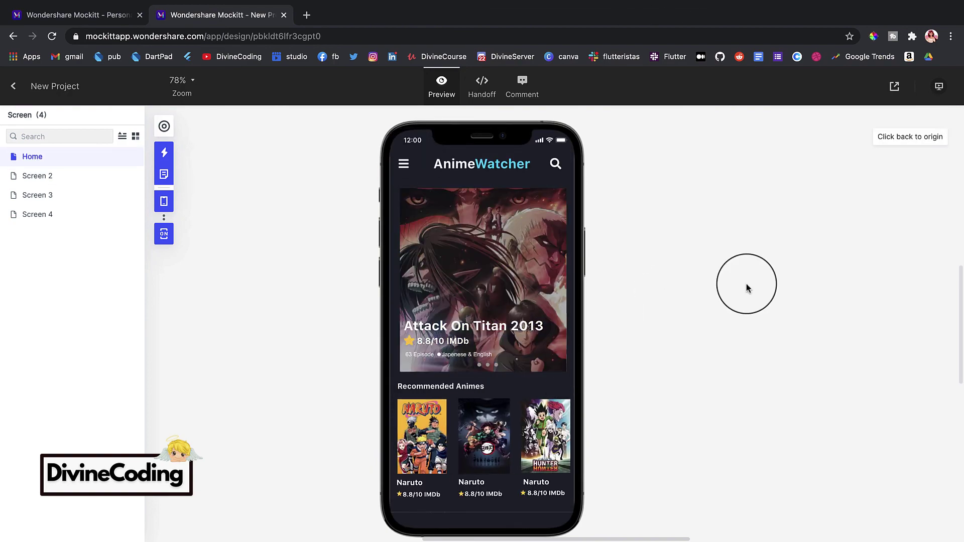